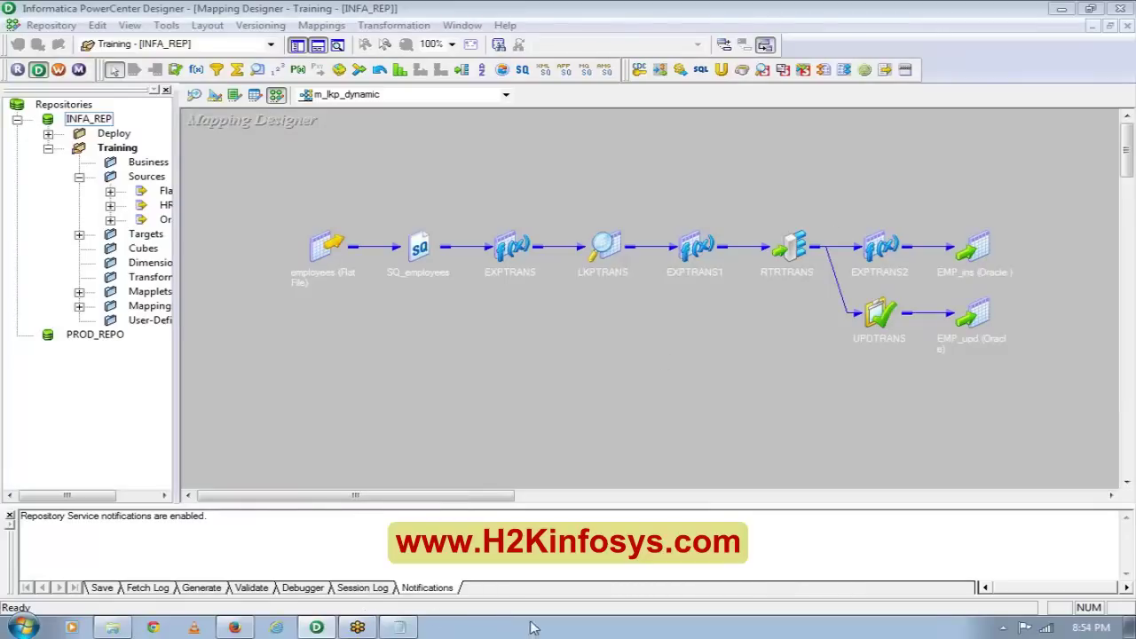
# - Browse to the Srcfiles folder on Local Disk (C:) from the desktop's Computer window
pyautogui.click(1131, 628)
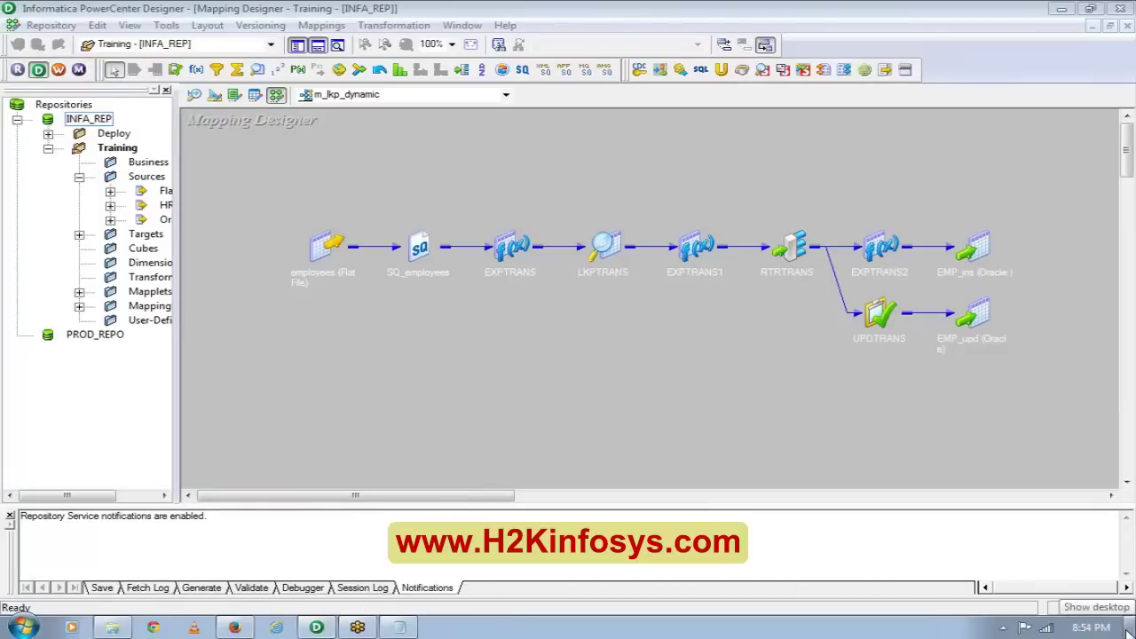
pyautogui.doubleClick(27, 25)
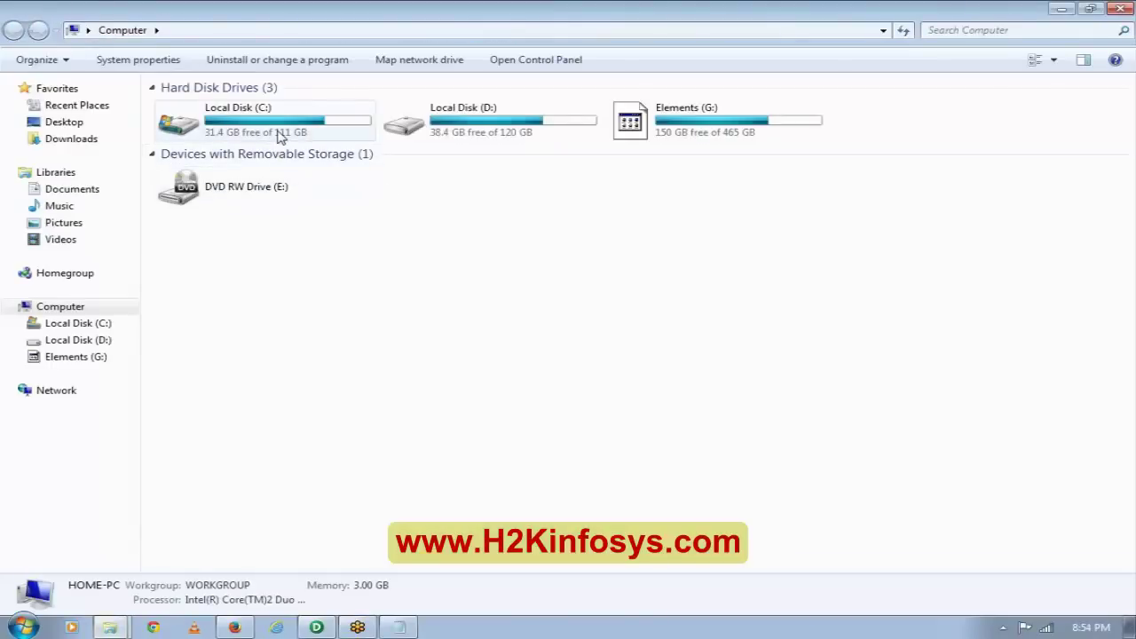
pyautogui.click(277, 131)
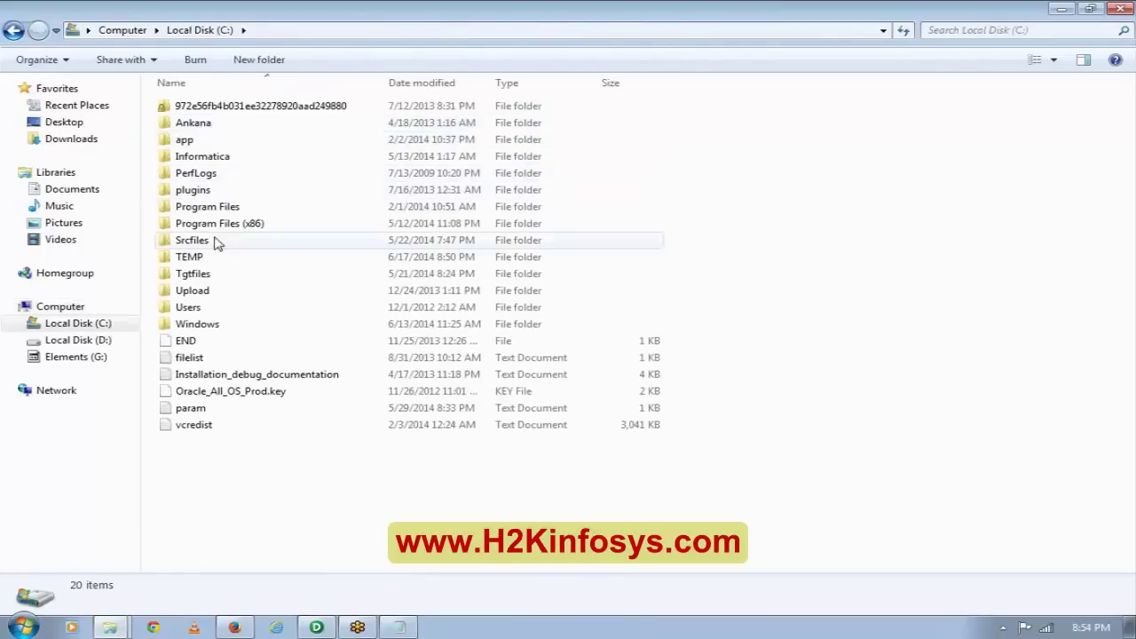
pyautogui.doubleClick(194, 241)
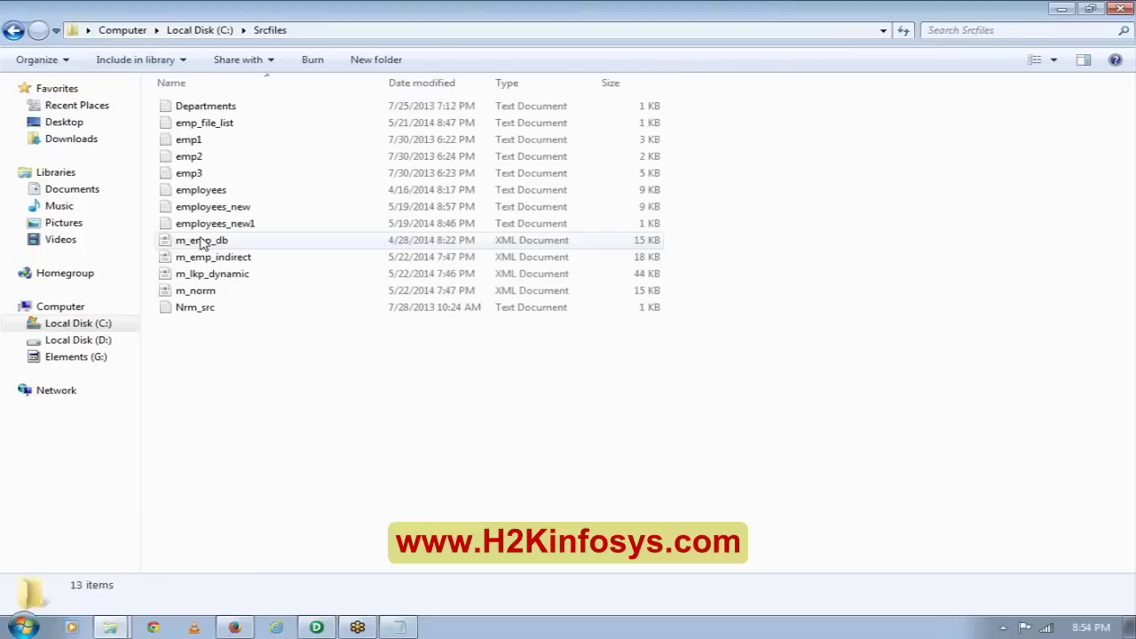
pyautogui.rightClick(246, 191)
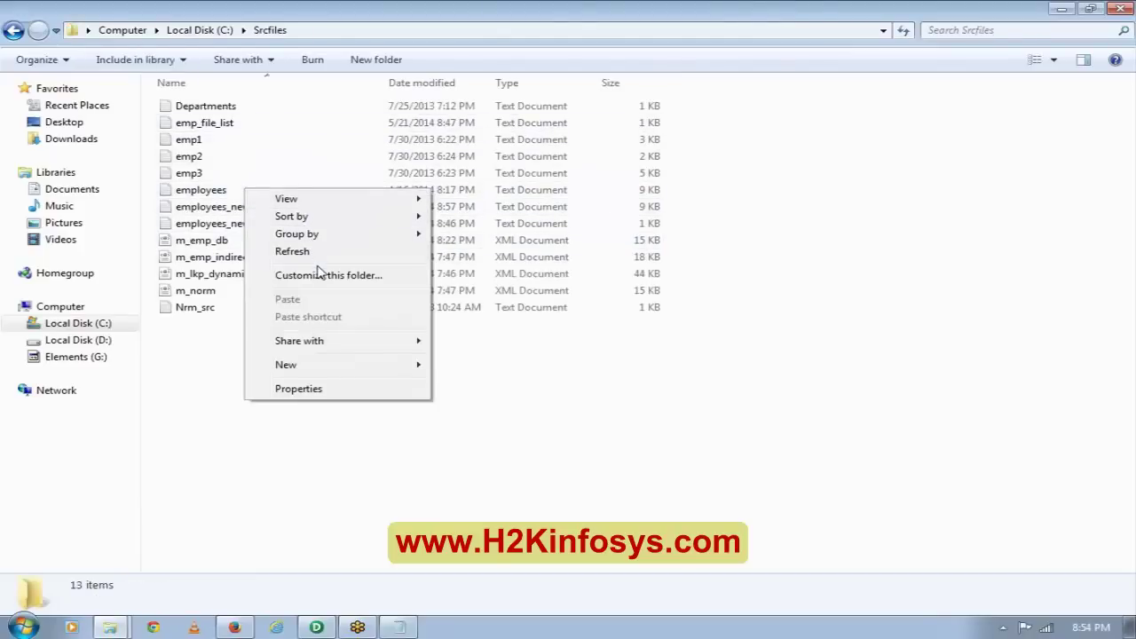
pyautogui.moveTo(329, 198)
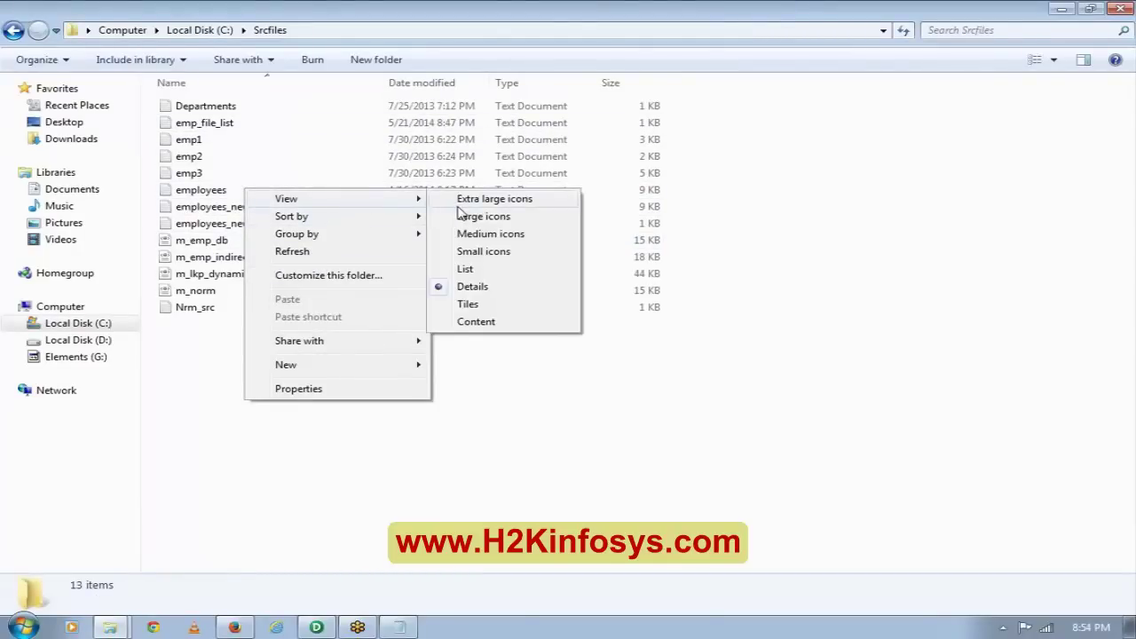
pyautogui.click(471, 393)
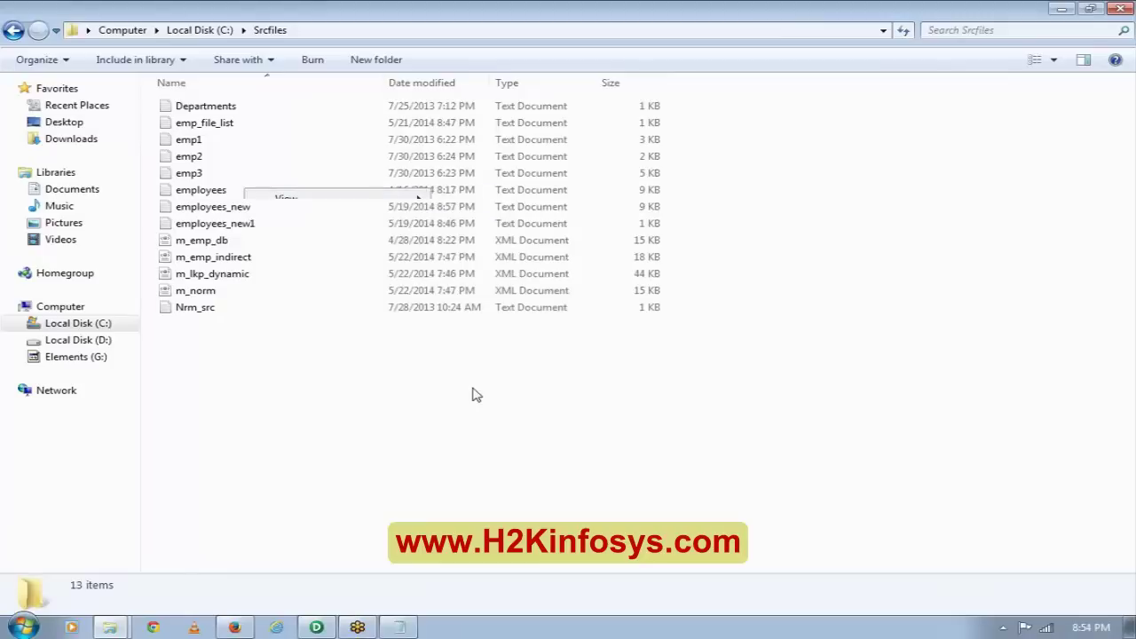
# - Open the employees text file in WordPad, review its header row and records, and close it
pyautogui.rightClick(243, 189)
pyautogui.moveTo(306, 251)
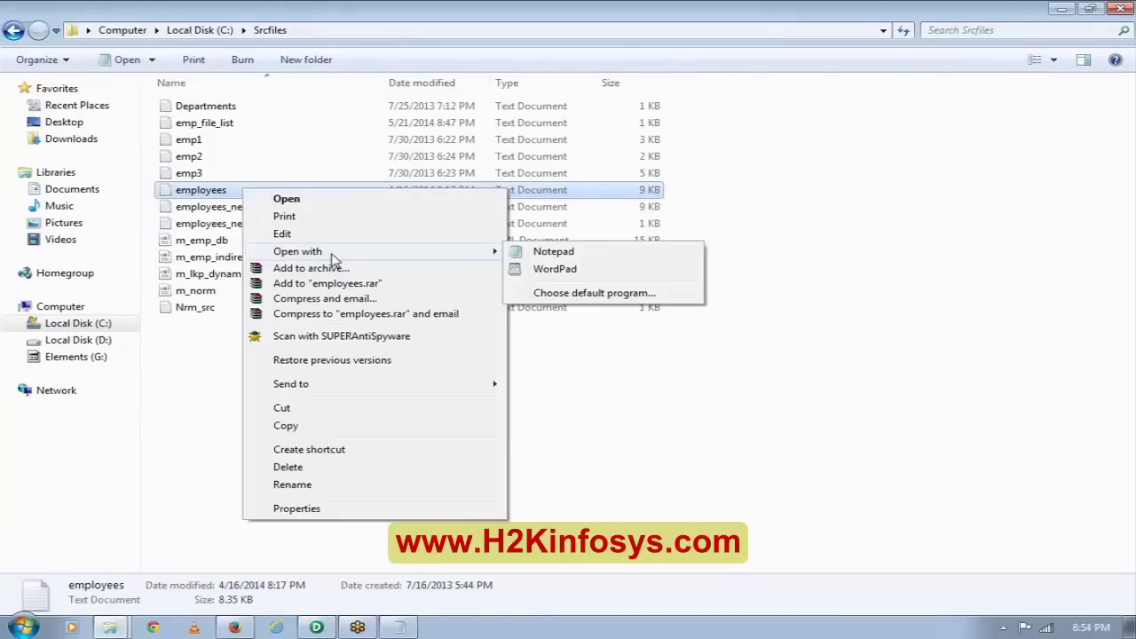
pyautogui.click(557, 269)
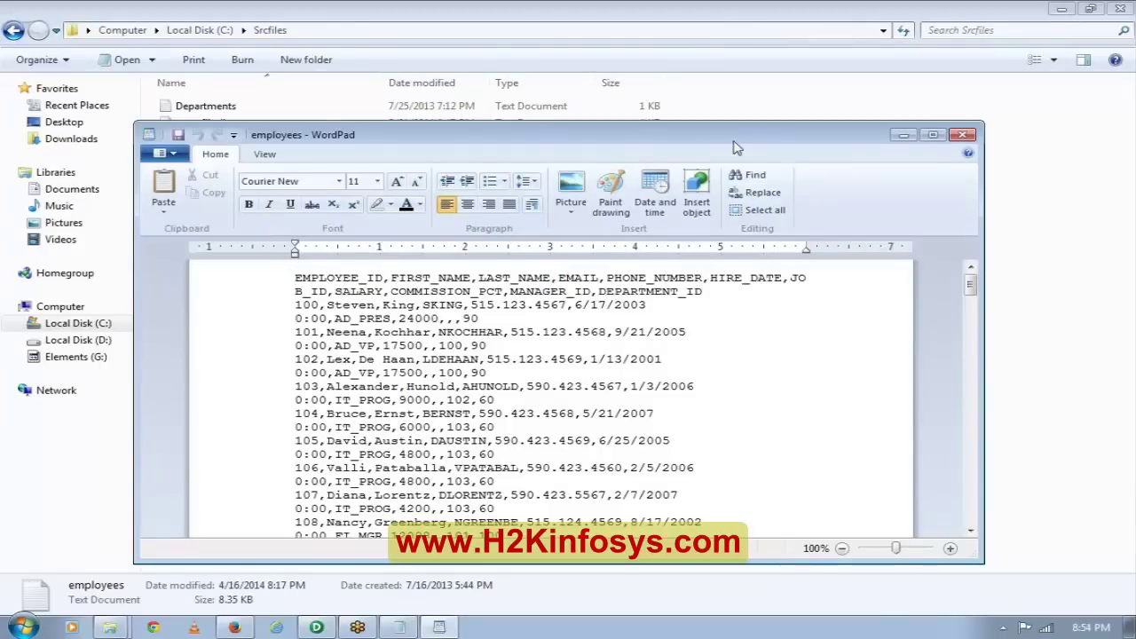
pyautogui.moveTo(668, 148); pyautogui.dragTo(484, 99)
pyautogui.click(778, 90)
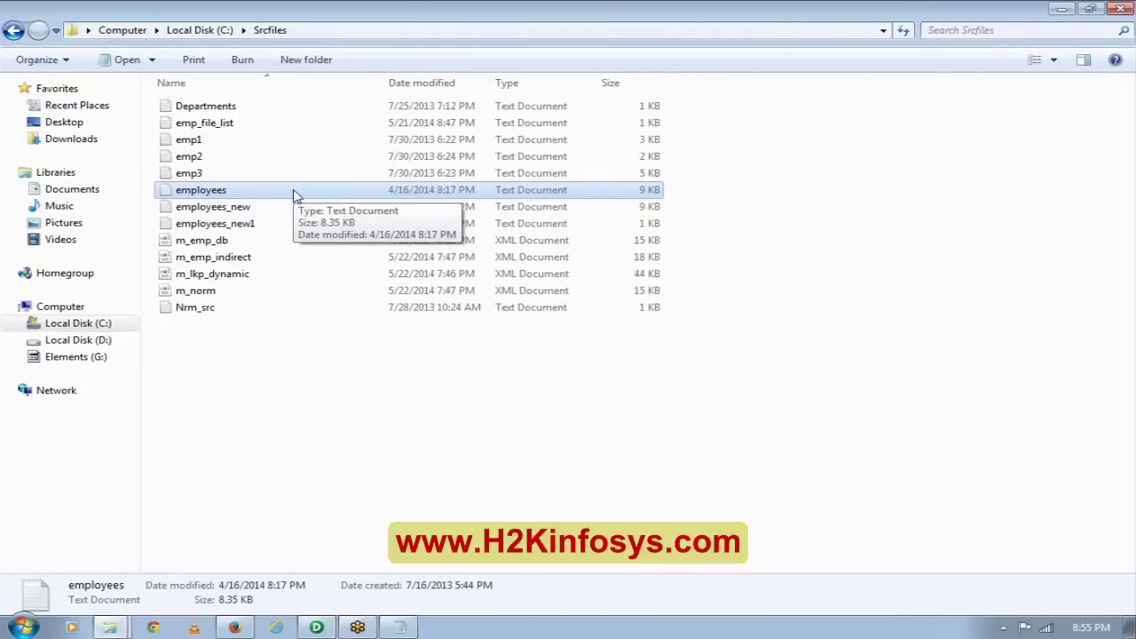
# - Switch to PowerCenter Designer, open the Source Analyzer and clear all objects from its workspace
pyautogui.click(317, 628)
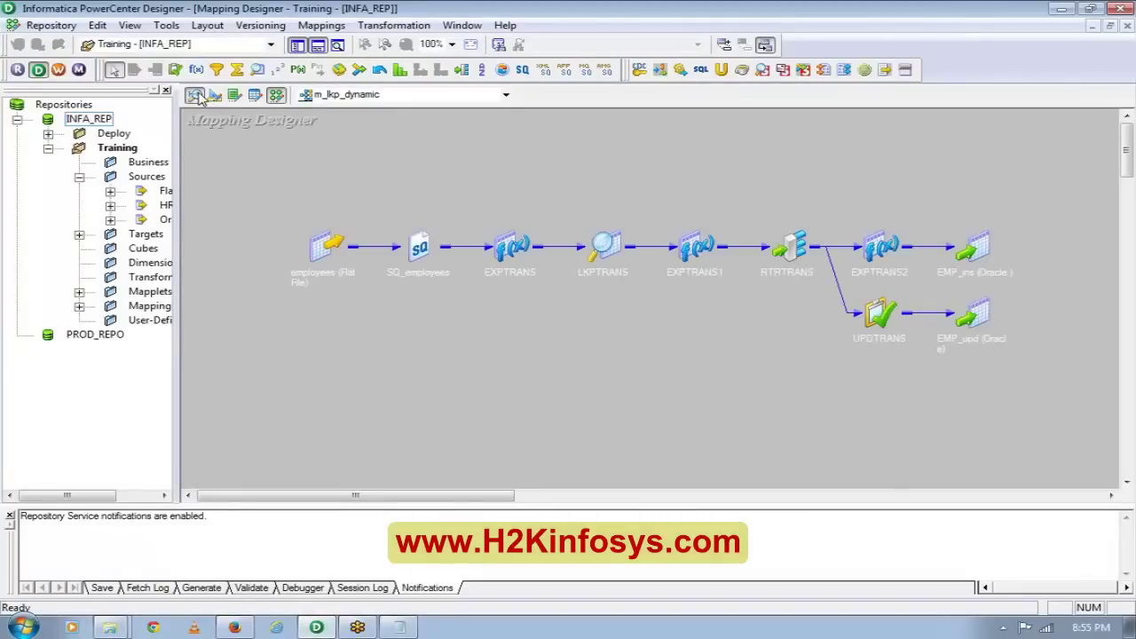
pyautogui.click(194, 94)
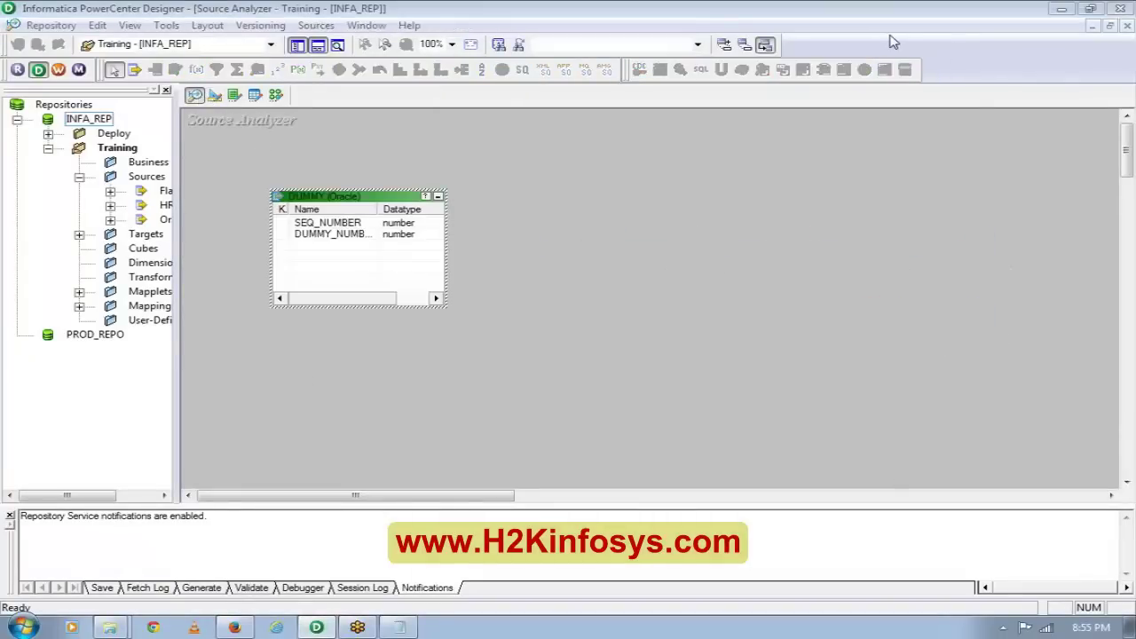
pyautogui.rightClick(556, 148)
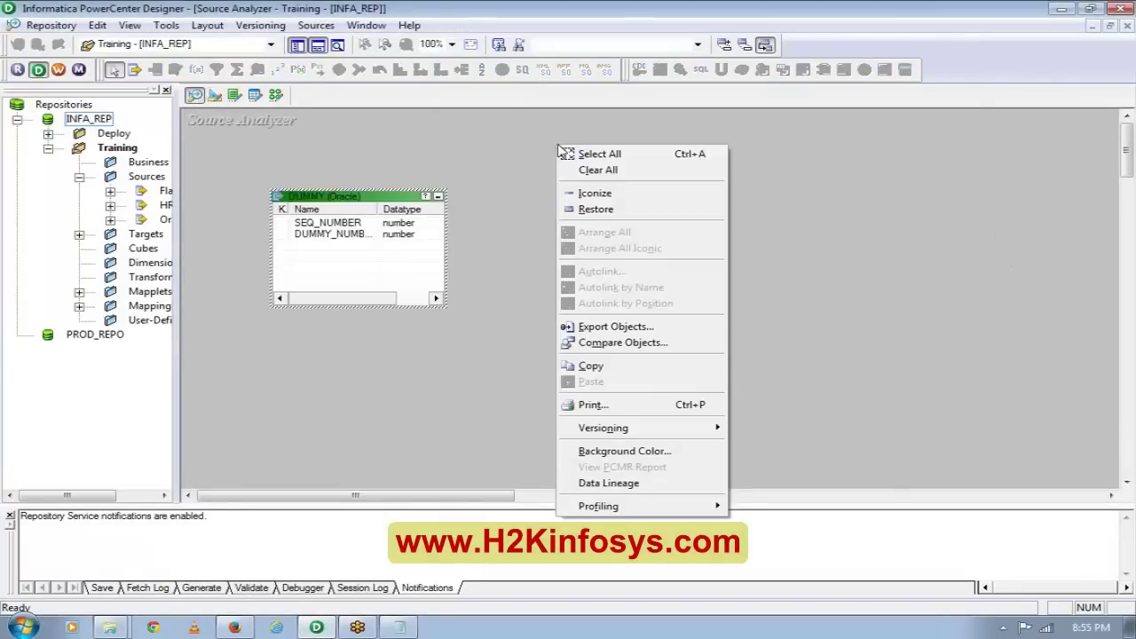
pyautogui.click(599, 174)
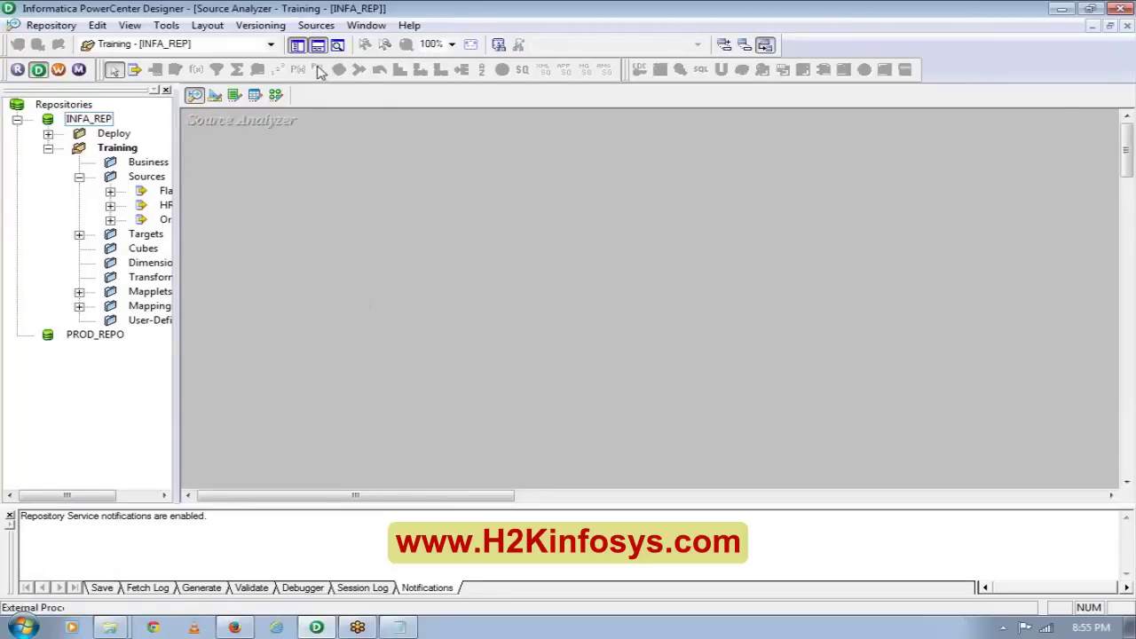
# - Start a flat file source import and open the employees file from C:\Srcfiles, with All Files (*.*) shown
pyautogui.click(316, 25)
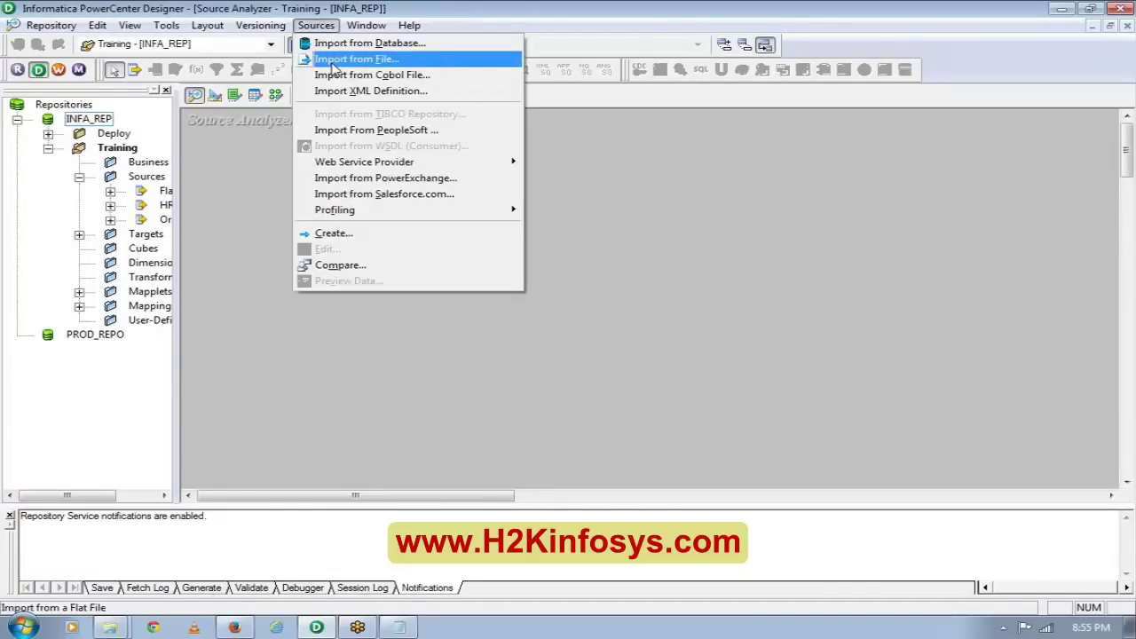
pyautogui.click(334, 61)
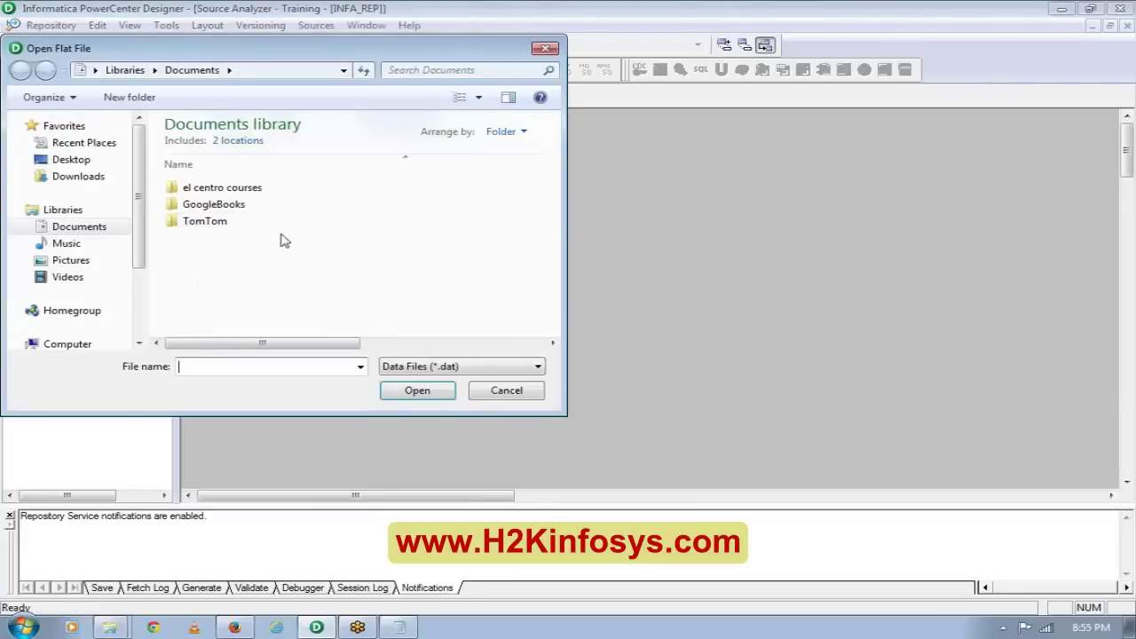
pyautogui.click(51, 348)
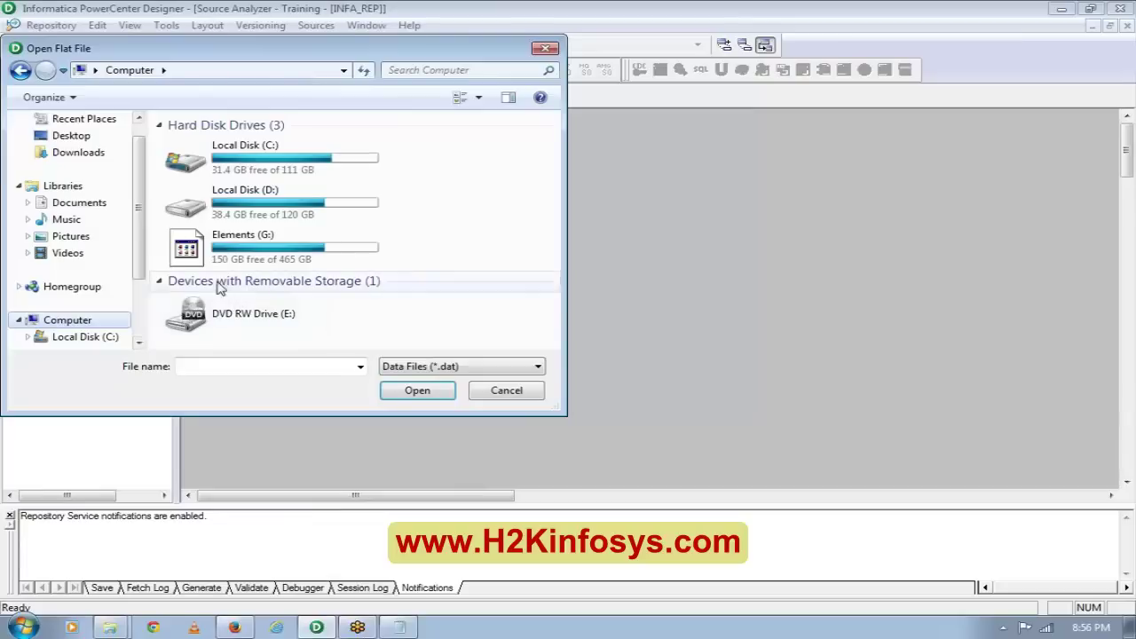
pyautogui.doubleClick(213, 175)
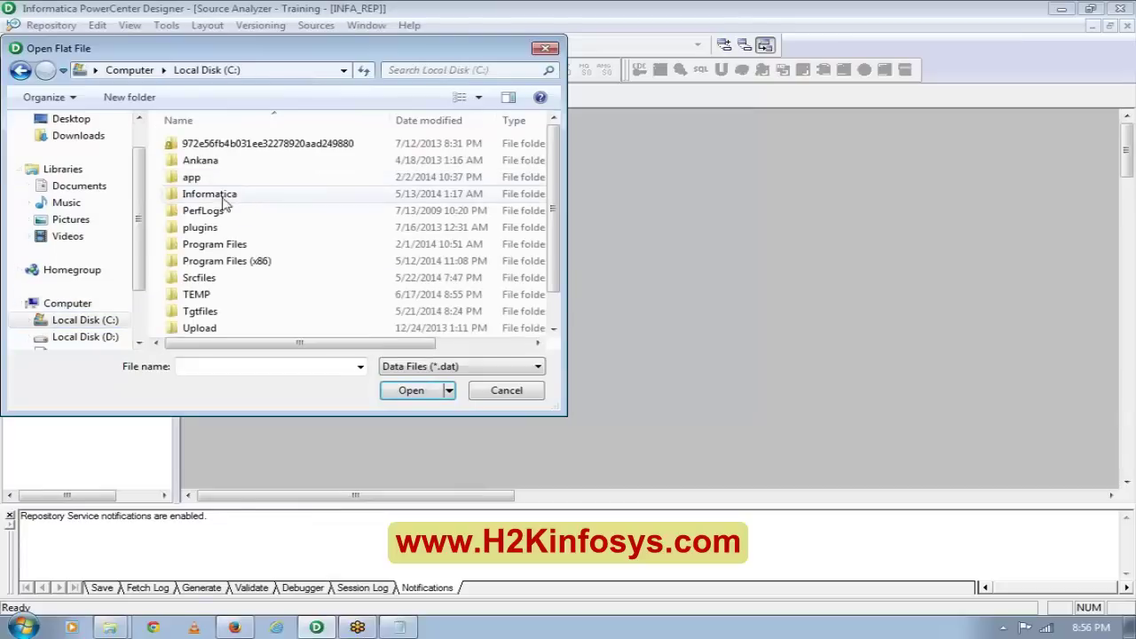
pyautogui.click(550, 316)
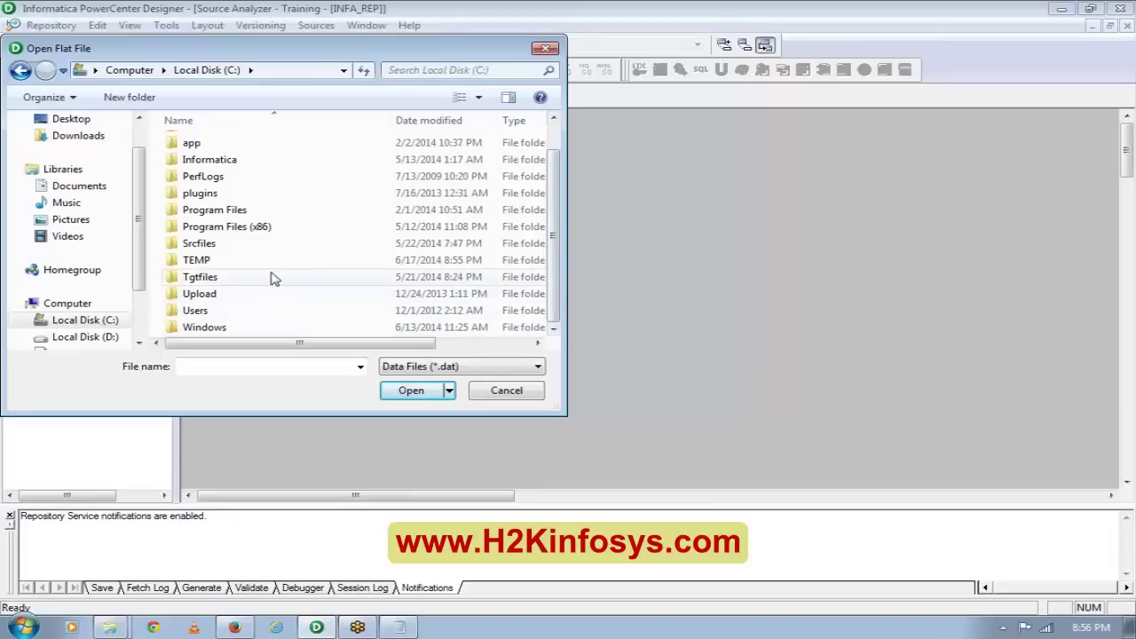
pyautogui.doubleClick(257, 247)
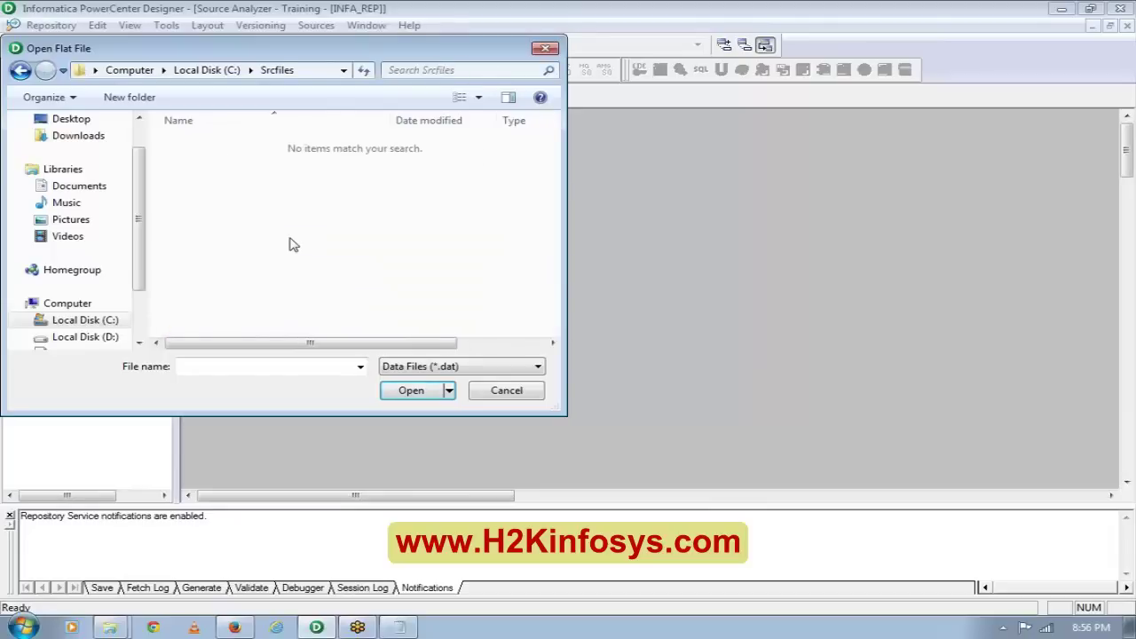
pyautogui.click(393, 368)
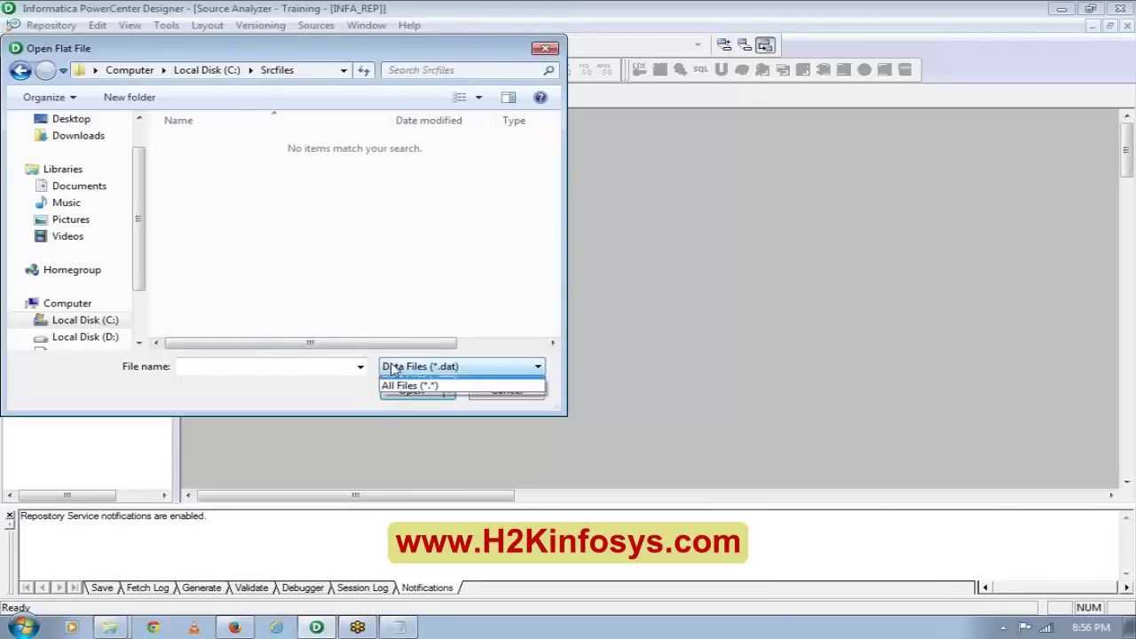
pyautogui.click(389, 393)
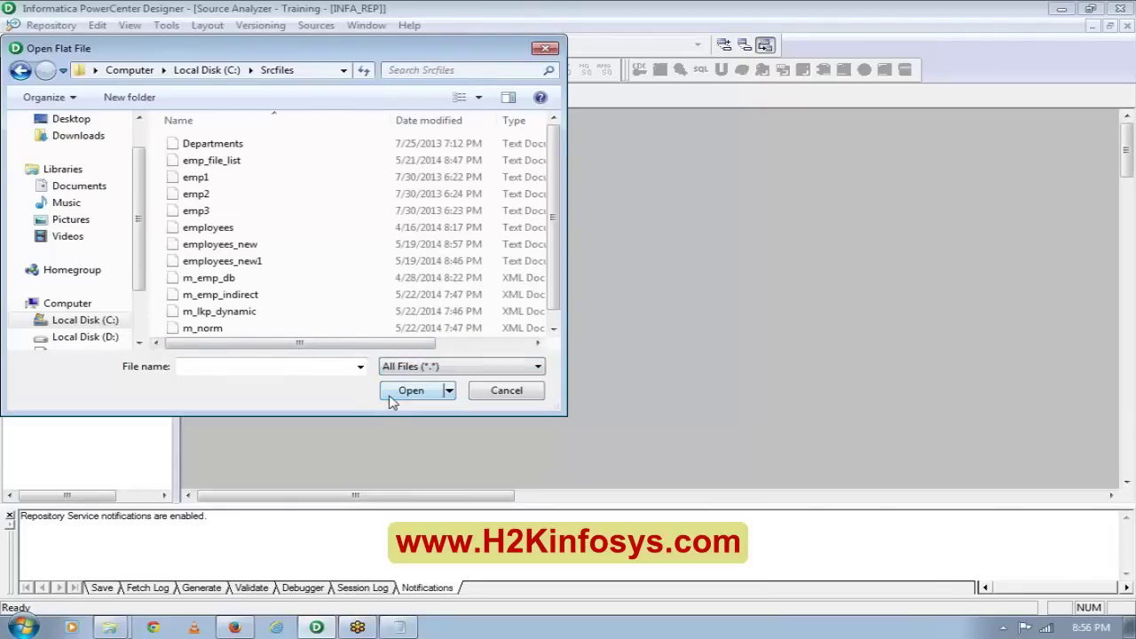
pyautogui.doubleClick(261, 232)
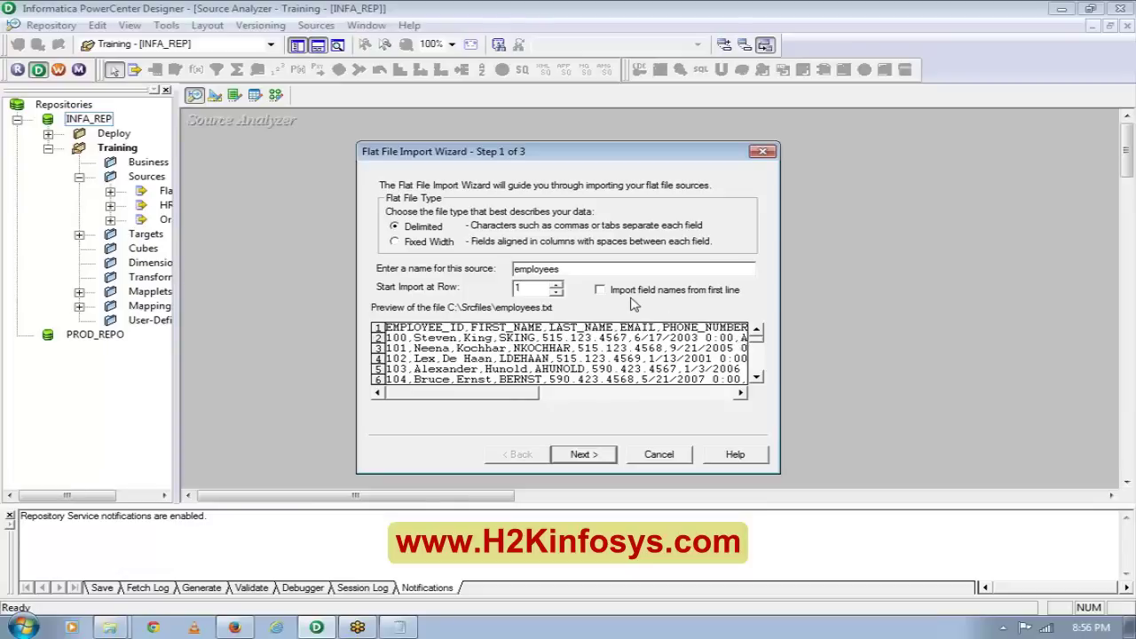
# - Set the delimited employees source to import field names from the first line and continue to the delimiter settings
pyautogui.click(602, 291)
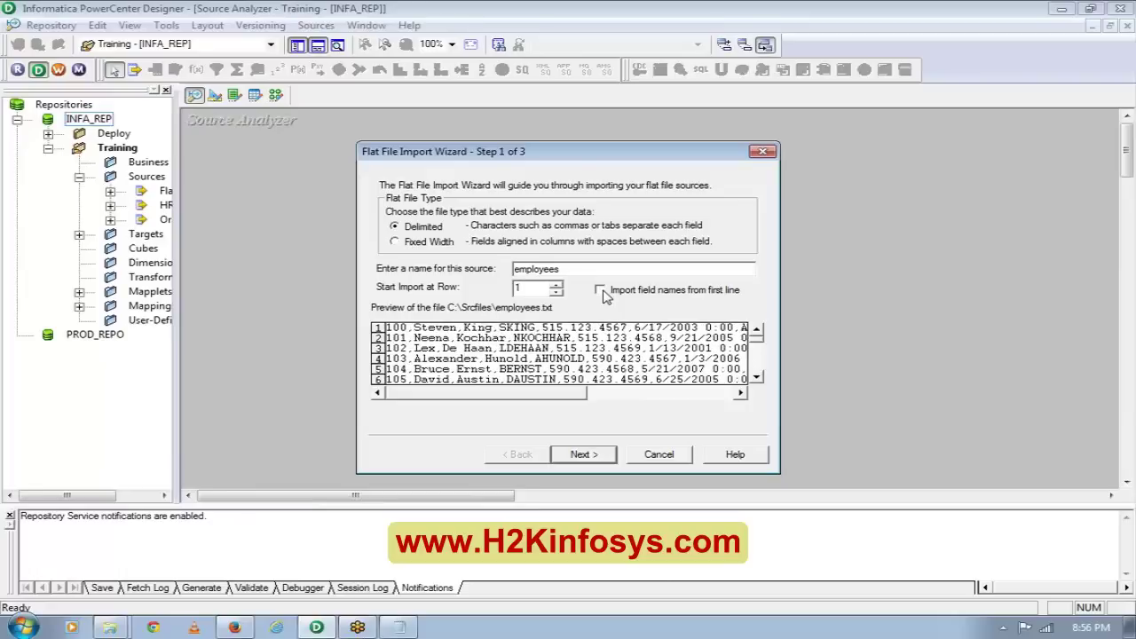
pyautogui.click(603, 296)
pyautogui.click(598, 462)
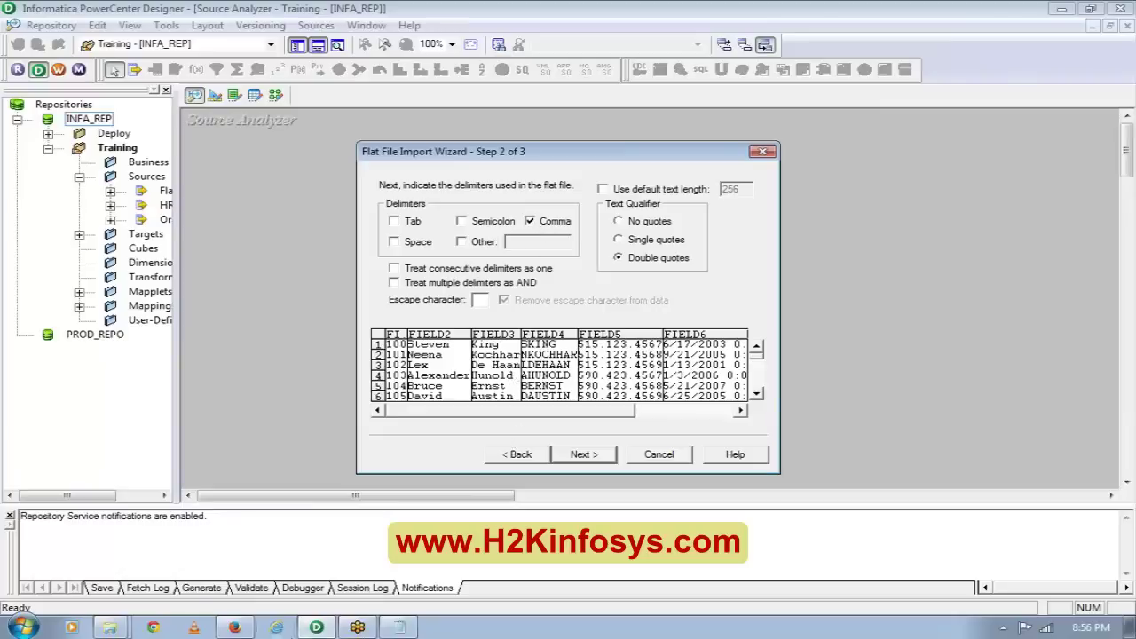
# - Open the employees file from Srcfiles in a maximized Notepad, examine how its records are delimited, and close it
pyautogui.moveTo(112, 622)
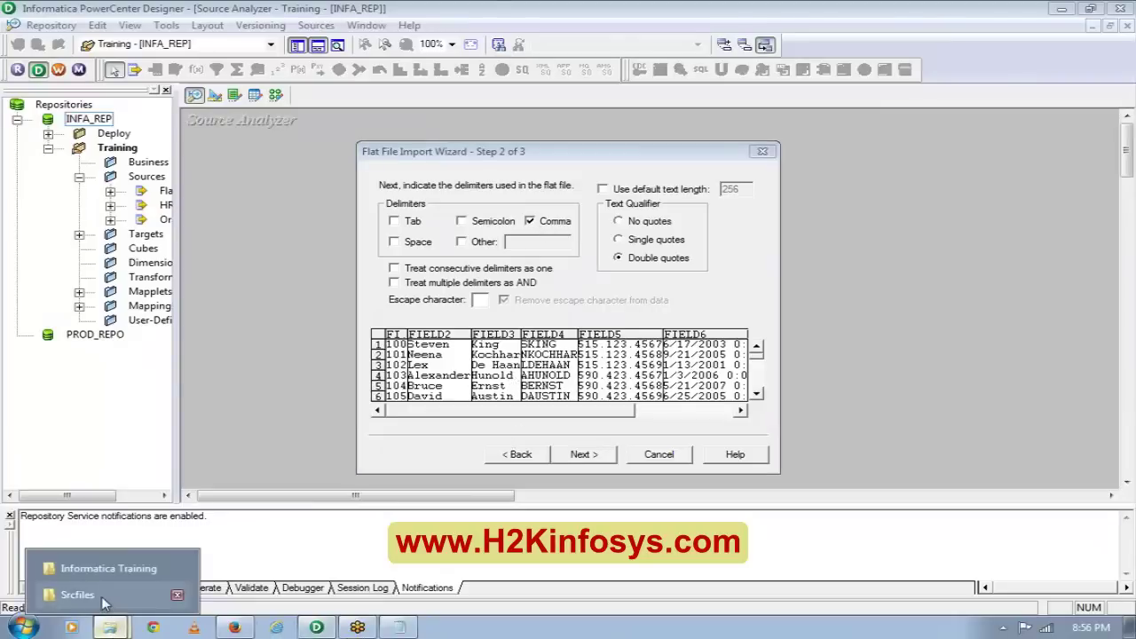
pyautogui.click(104, 596)
pyautogui.doubleClick(263, 192)
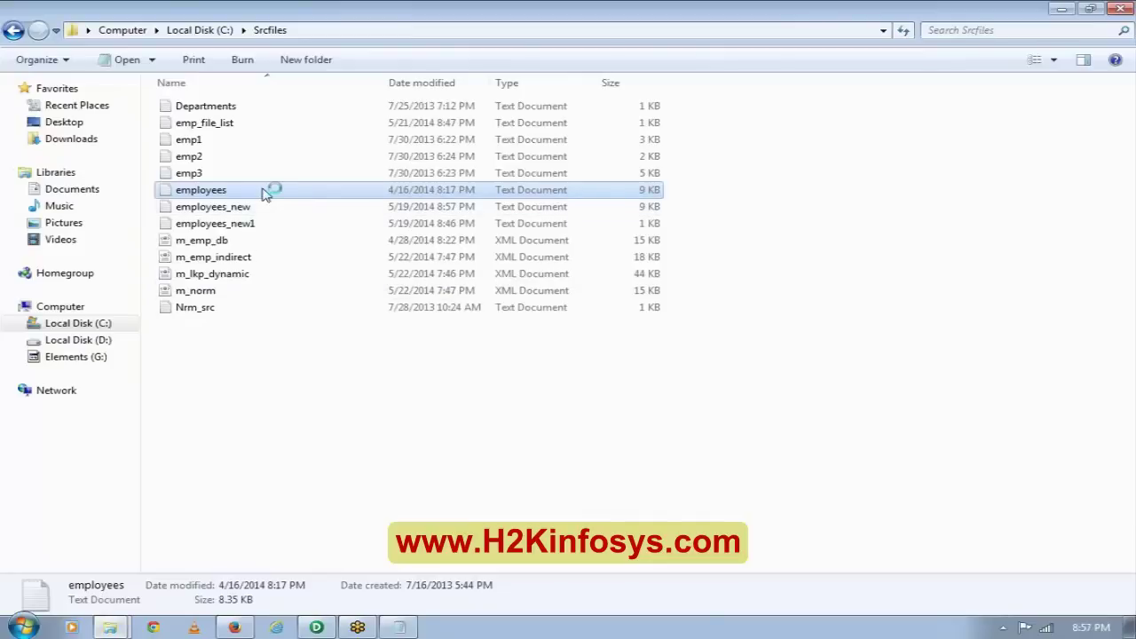
pyautogui.rightClick(264, 192)
pyautogui.moveTo(362, 251)
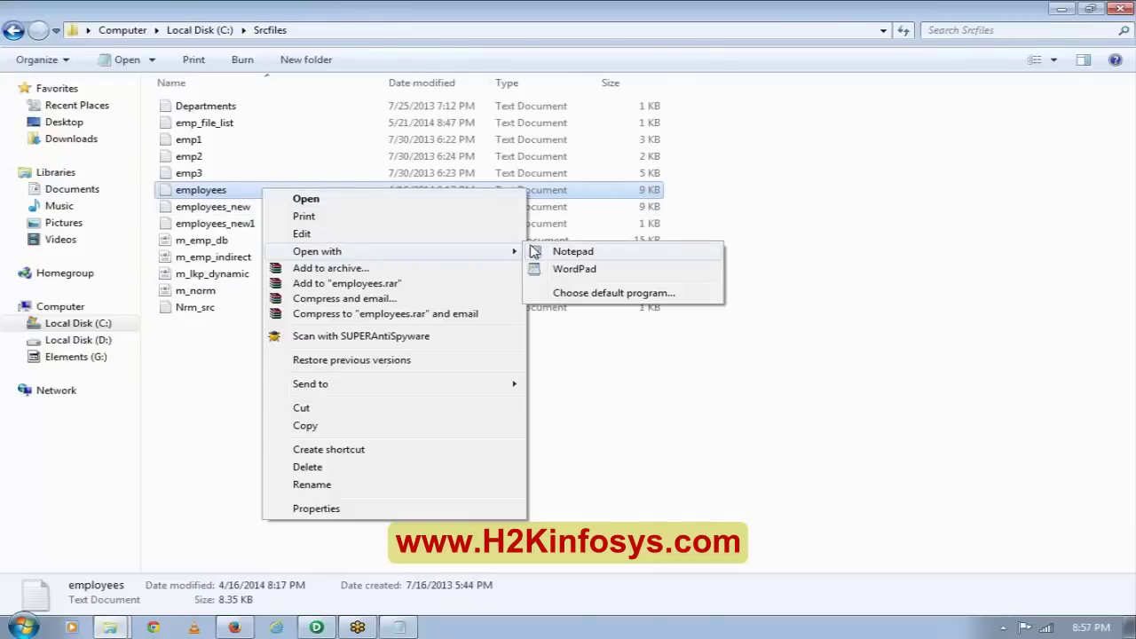
pyautogui.click(557, 257)
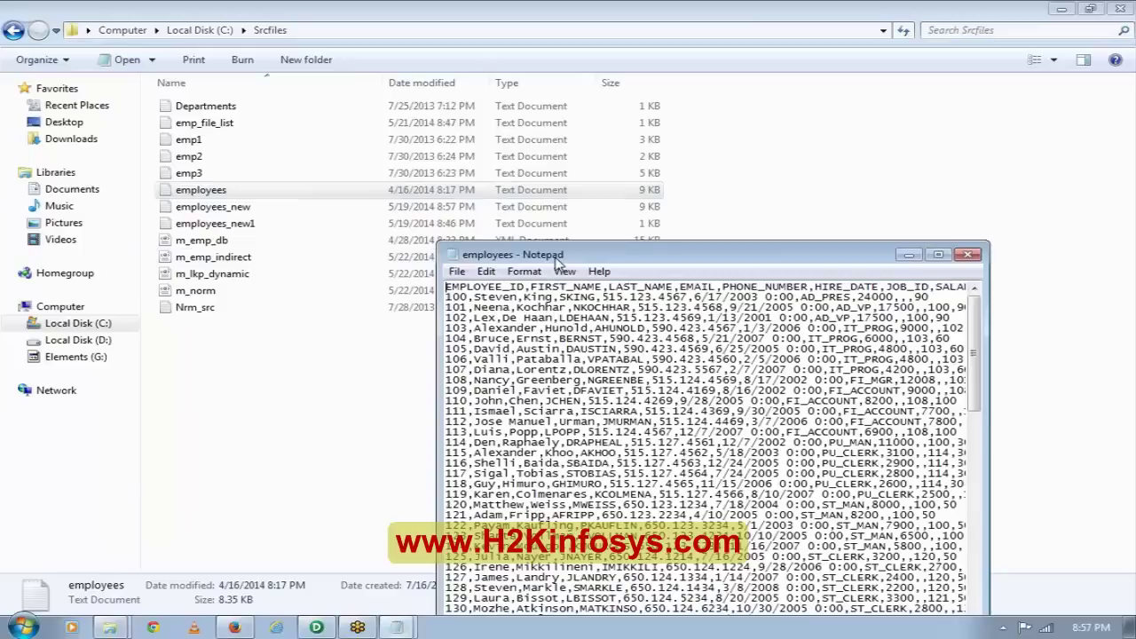
pyautogui.click(939, 256)
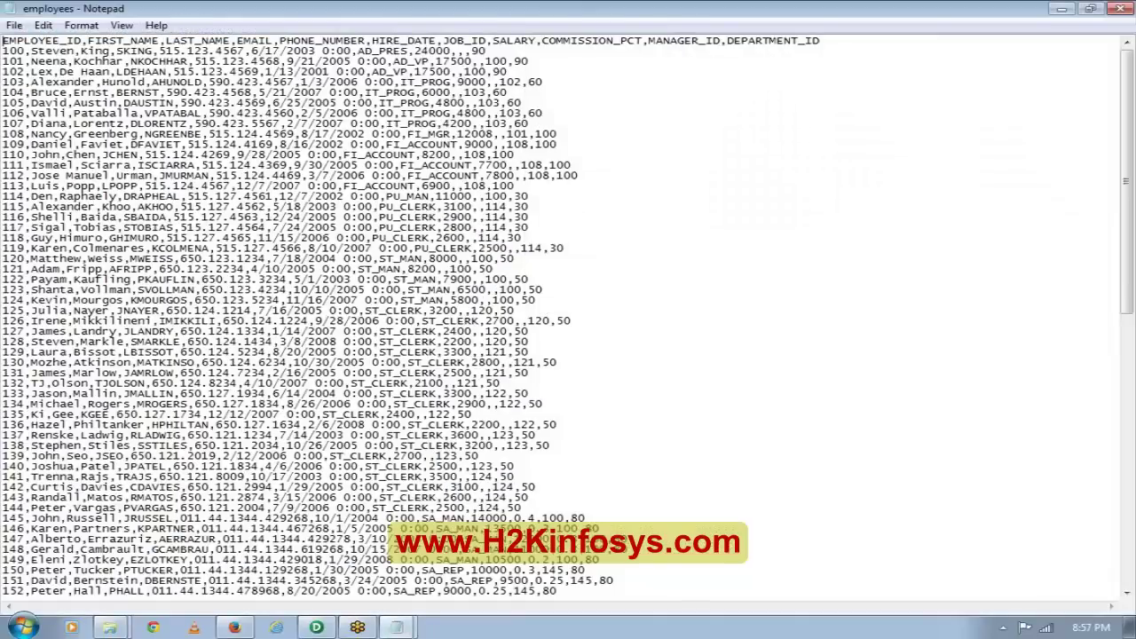
pyautogui.moveTo(2, 50); pyautogui.dragTo(194, 61)
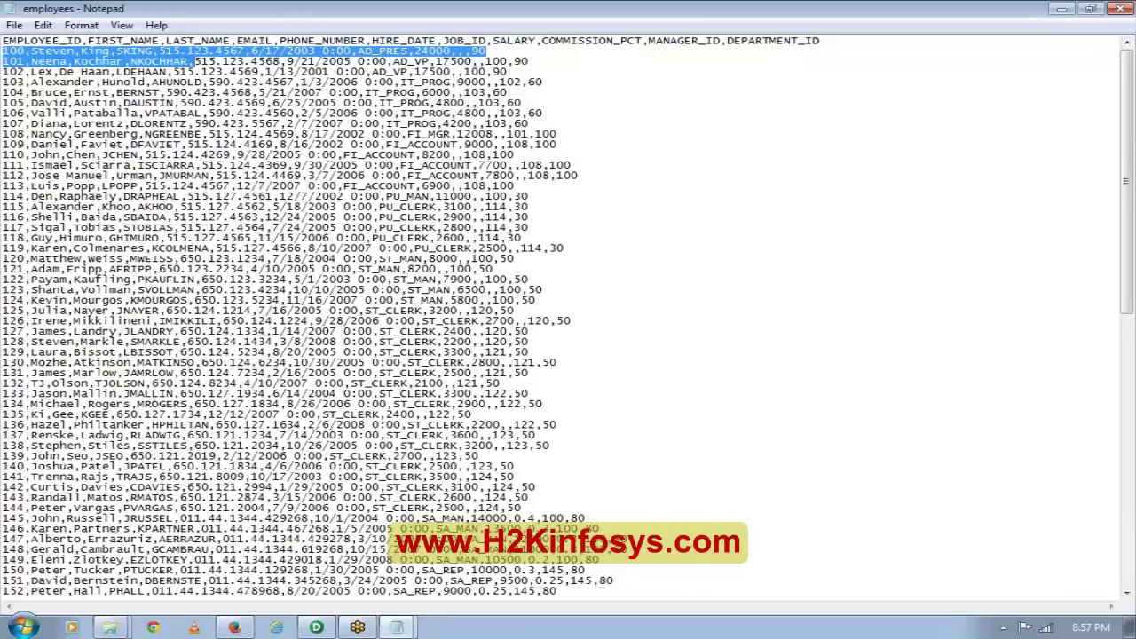
pyautogui.click(1123, 12)
# - Return to PowerCenter Designer, finish the comma-delimited employees import with its detected columns, and rename the source table employees_new
pyautogui.click(316, 628)
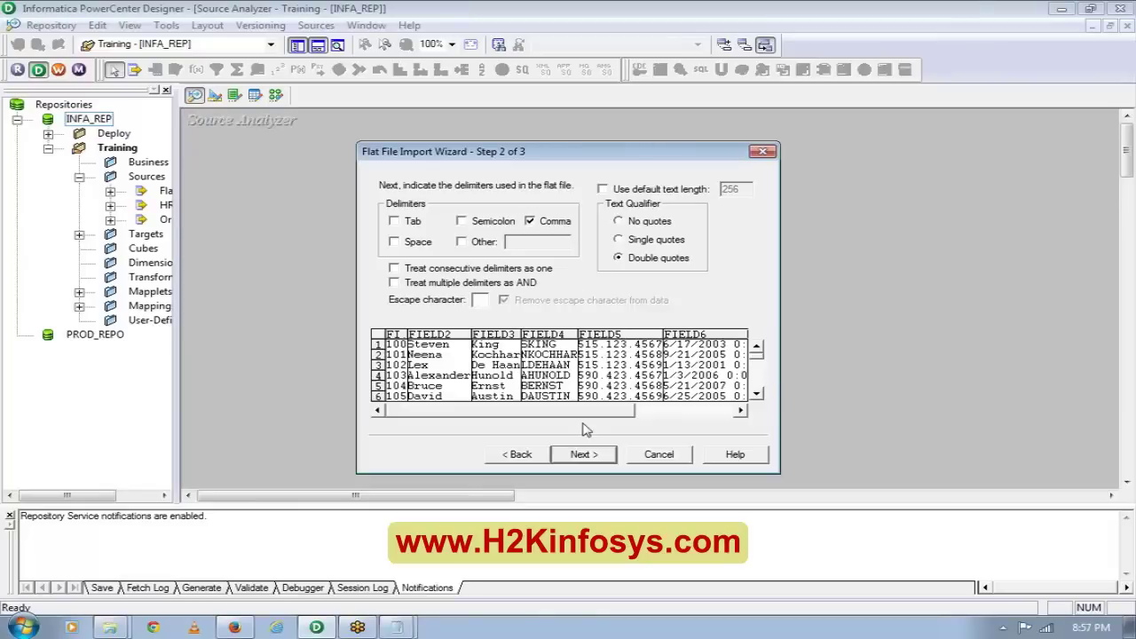
pyautogui.click(583, 460)
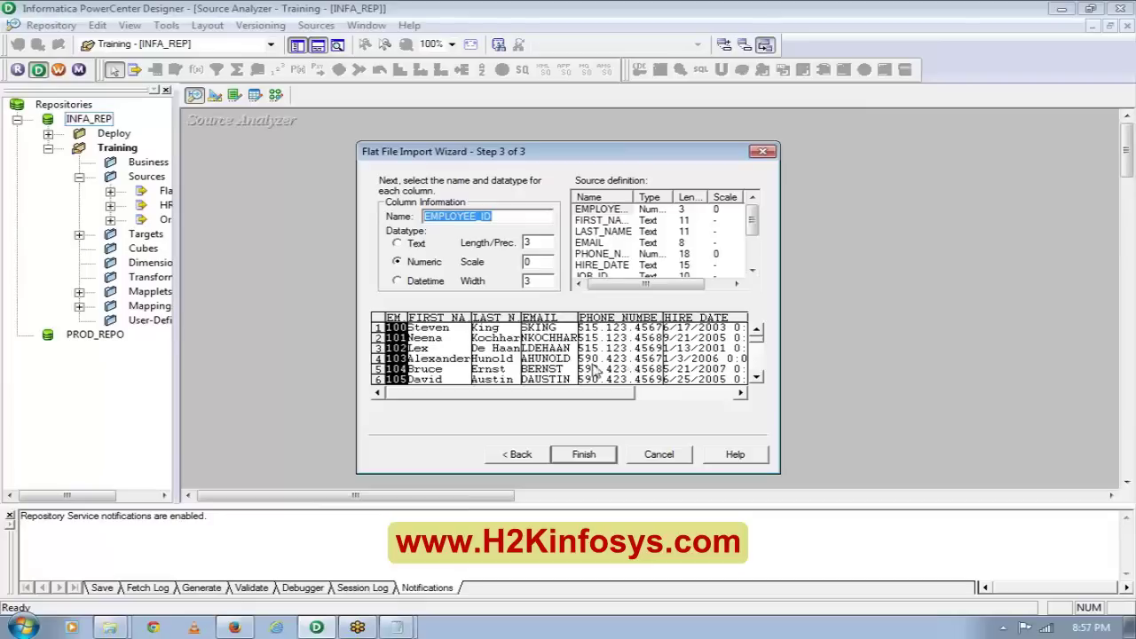
pyautogui.click(585, 456)
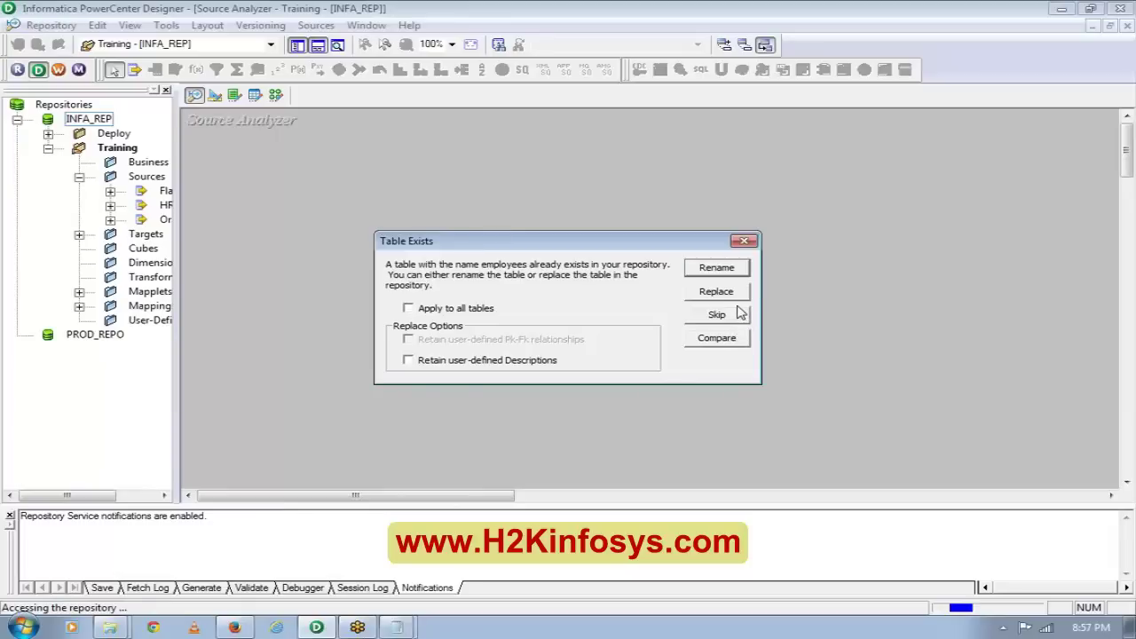
pyautogui.click(711, 270)
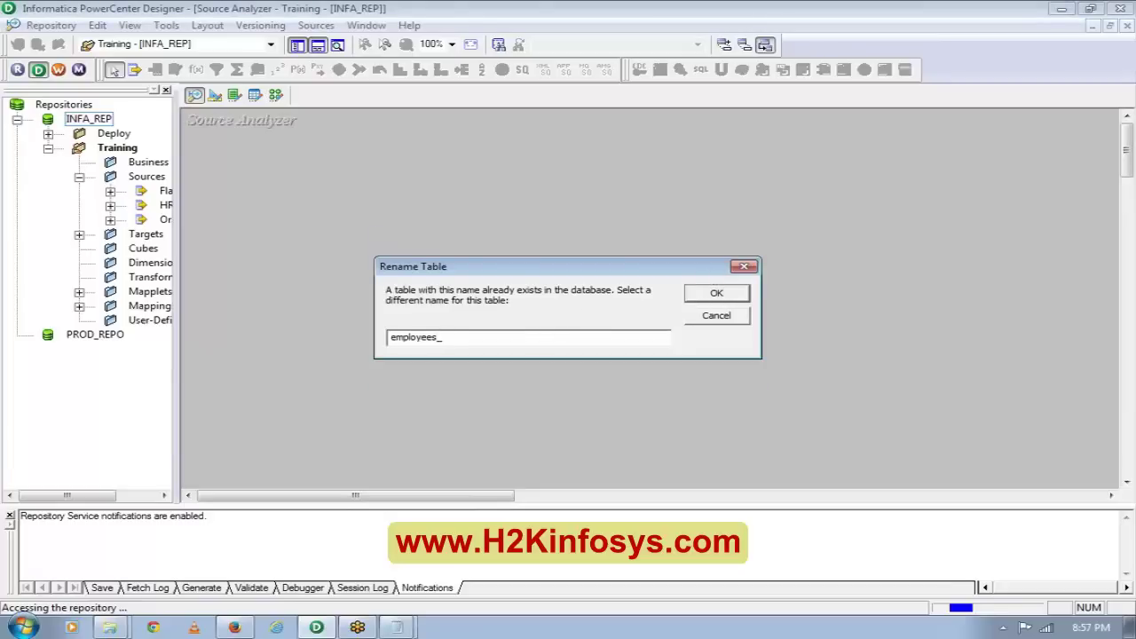
pyautogui.write('_new')
pyautogui.click(716, 296)
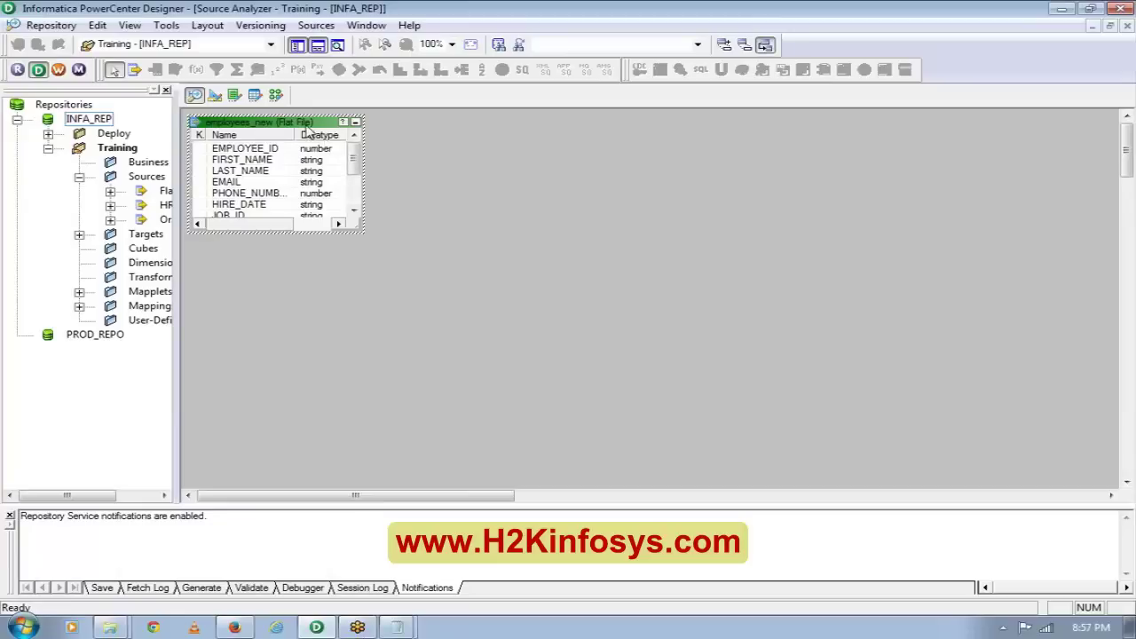
# - Enlarge the employees_new definition to show all columns, then compare its editable column list with the first record's ID in the employees Notepad file
pyautogui.moveTo(303, 123); pyautogui.dragTo(382, 201)
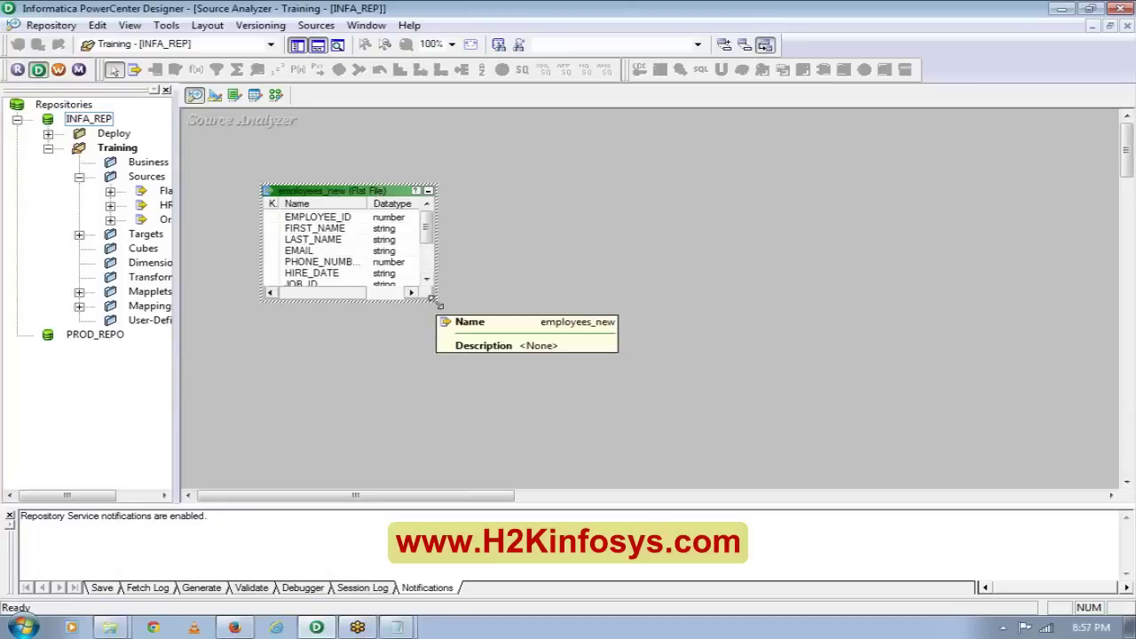
pyautogui.moveTo(435, 302); pyautogui.dragTo(556, 379)
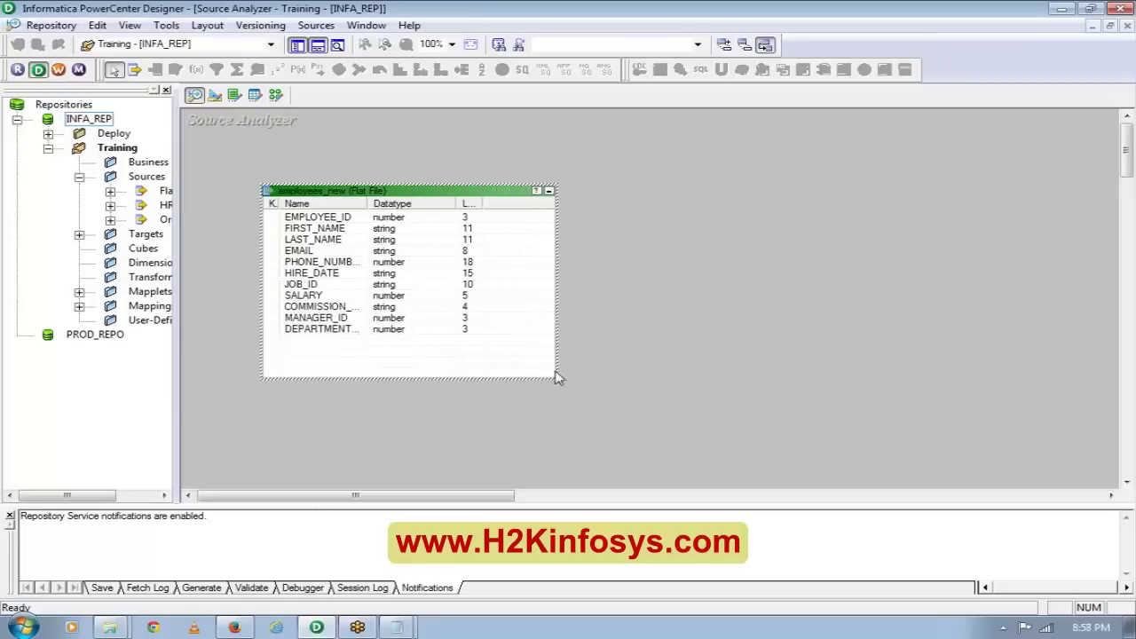
pyautogui.doubleClick(411, 223)
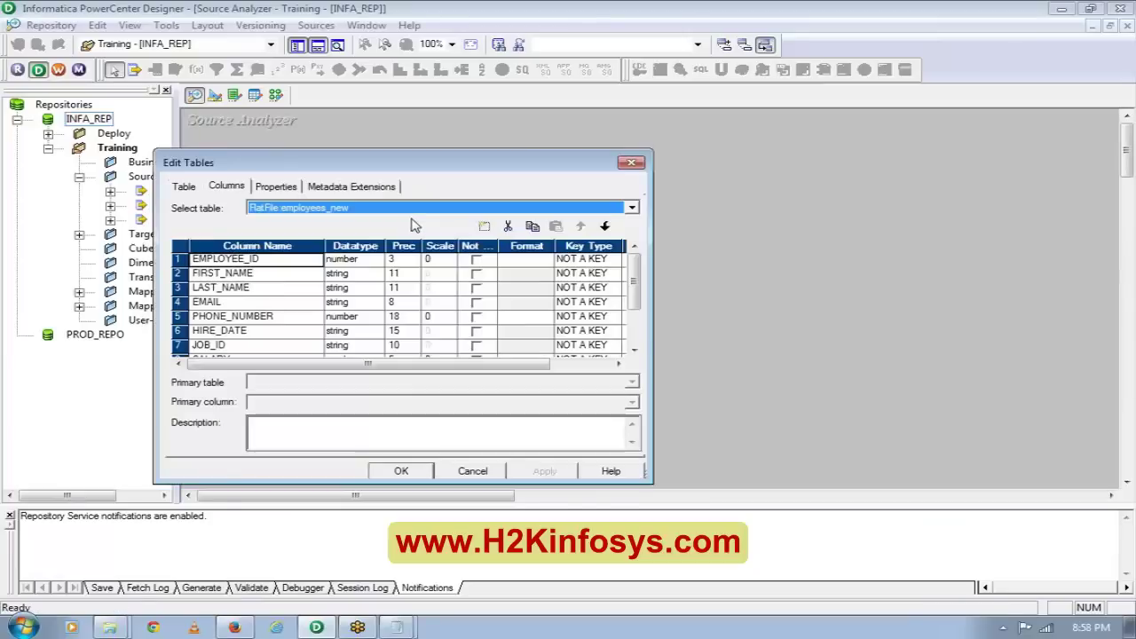
pyautogui.click(397, 628)
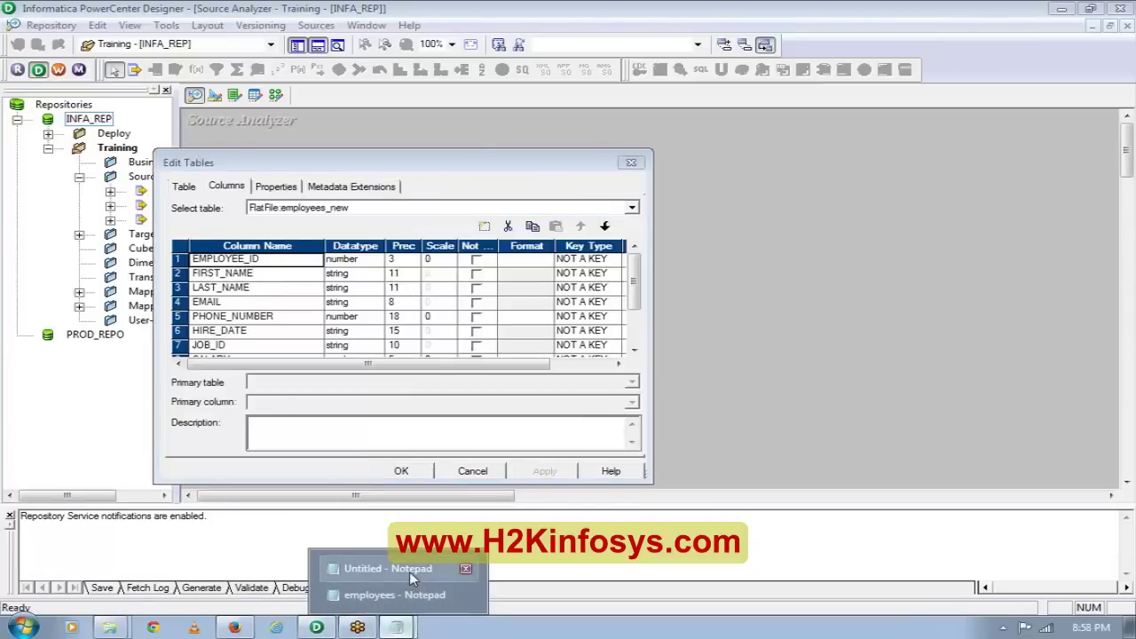
pyautogui.click(400, 595)
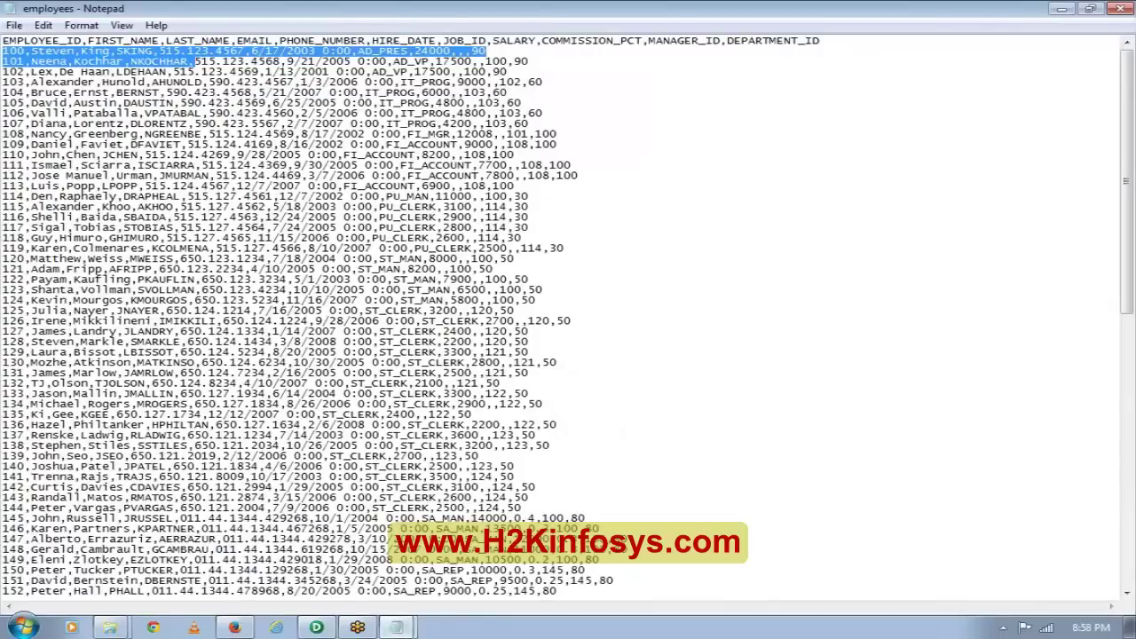
pyautogui.moveTo(26, 51); pyautogui.dragTo(2, 50)
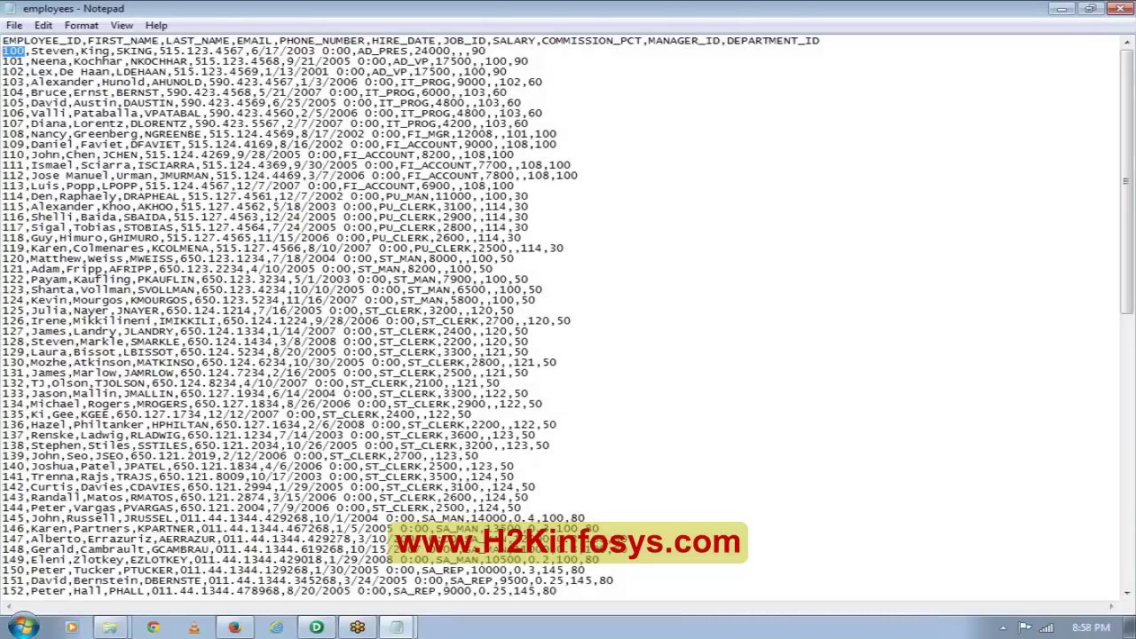
pyautogui.click(321, 629)
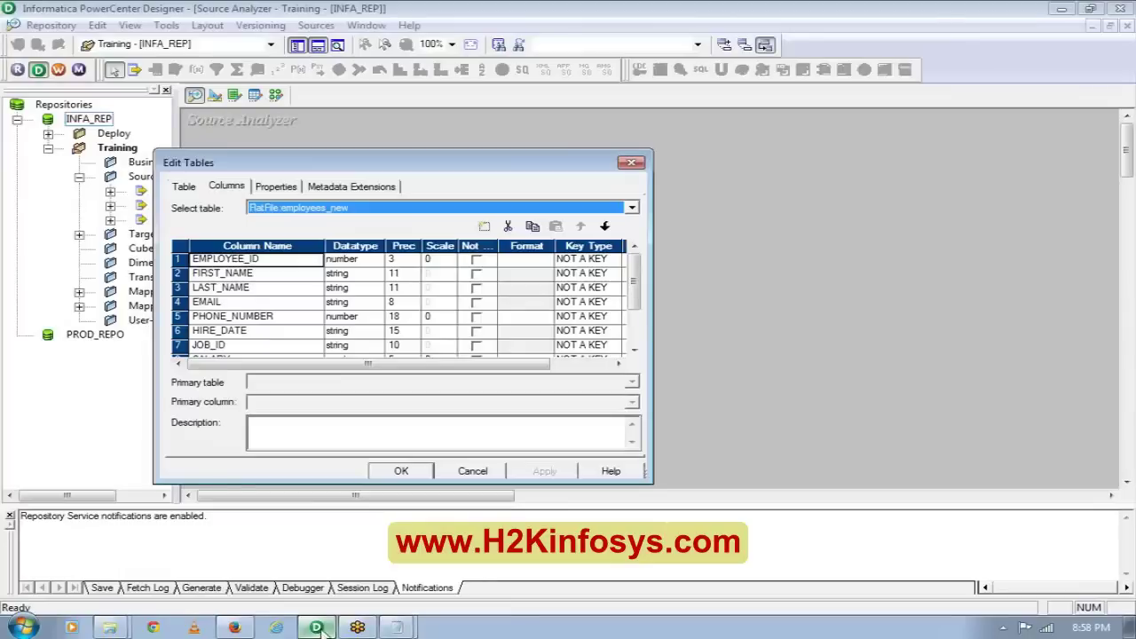
# - Set the precision of the FIRST_NAME, LAST_NAME and EMAIL columns to 20 in employees_new
pyautogui.click(419, 276)
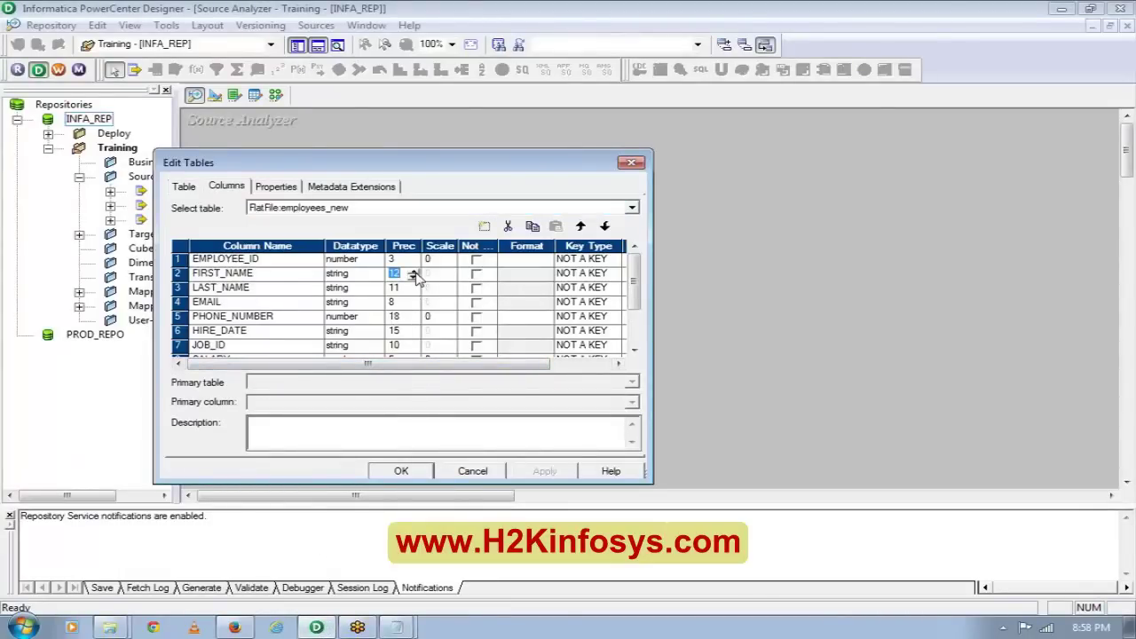
pyautogui.write('20')
pyautogui.click(411, 288)
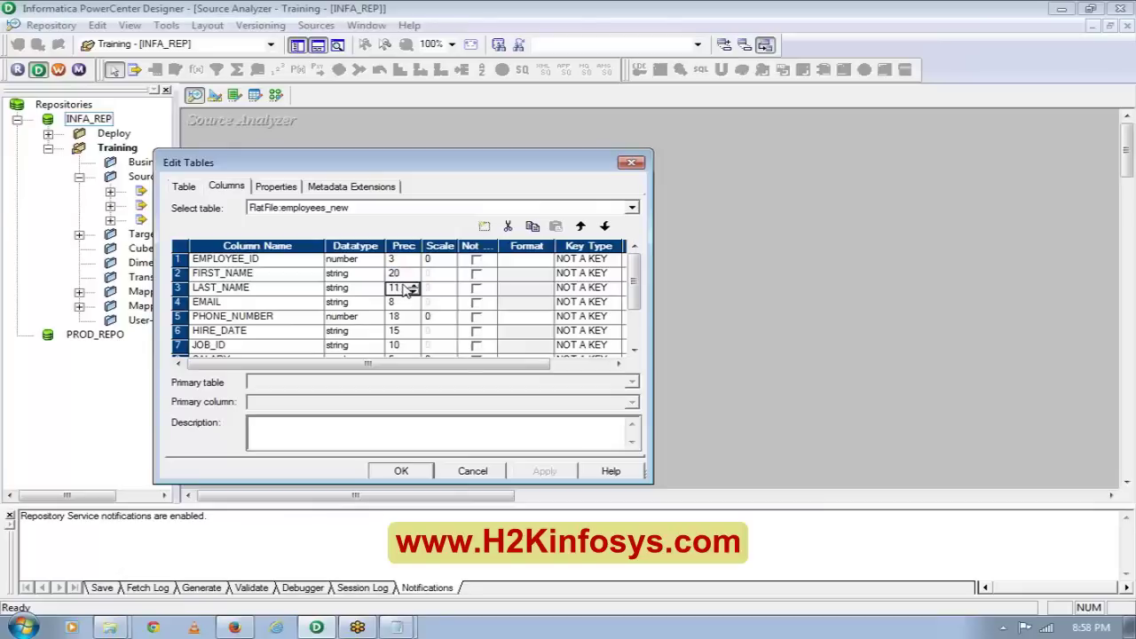
pyautogui.press('BackSpace')
pyautogui.press('BackSpace')
pyautogui.write('20')
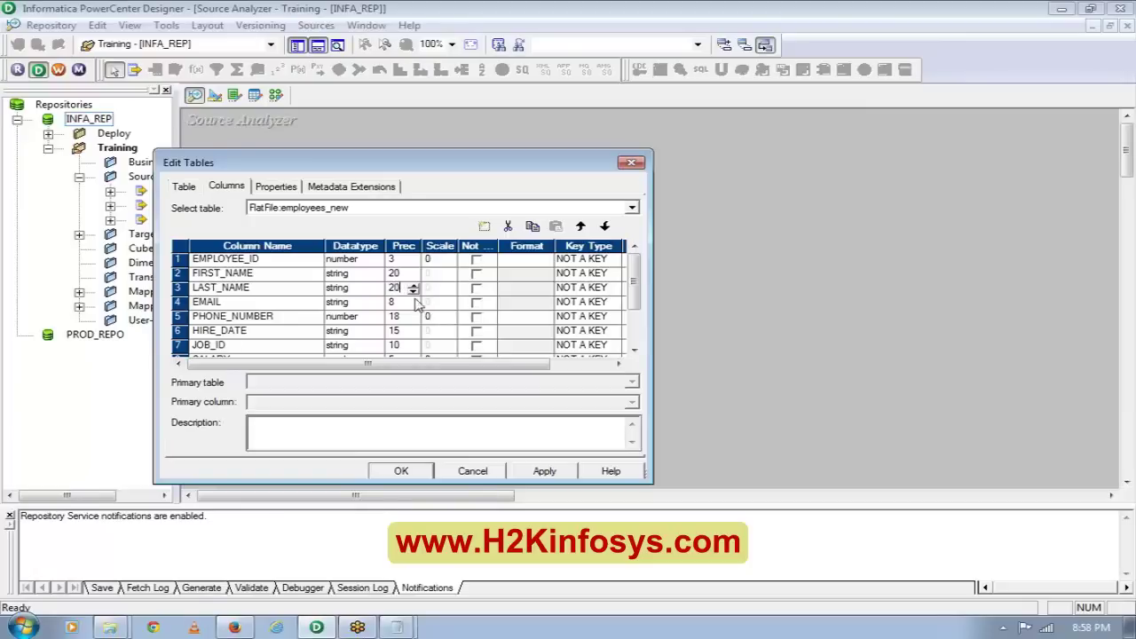
pyautogui.click(411, 303)
pyautogui.write('20')
# - Set the PHONE_NUMBER datatype to string, accept the column edits and save the source to the repository
pyautogui.click(373, 317)
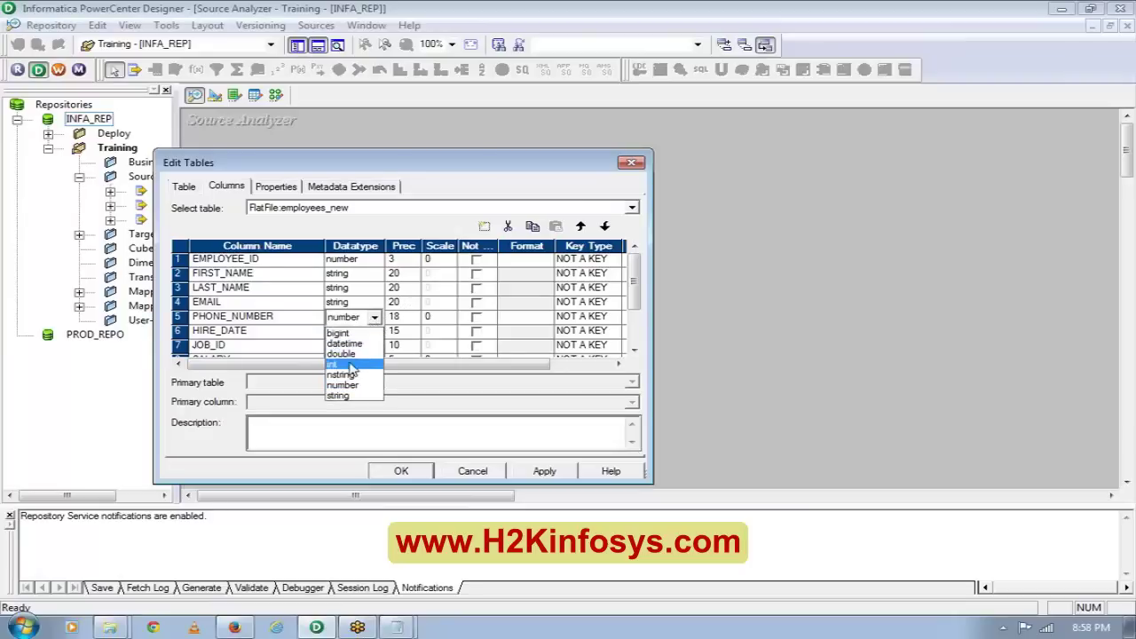
pyautogui.click(343, 396)
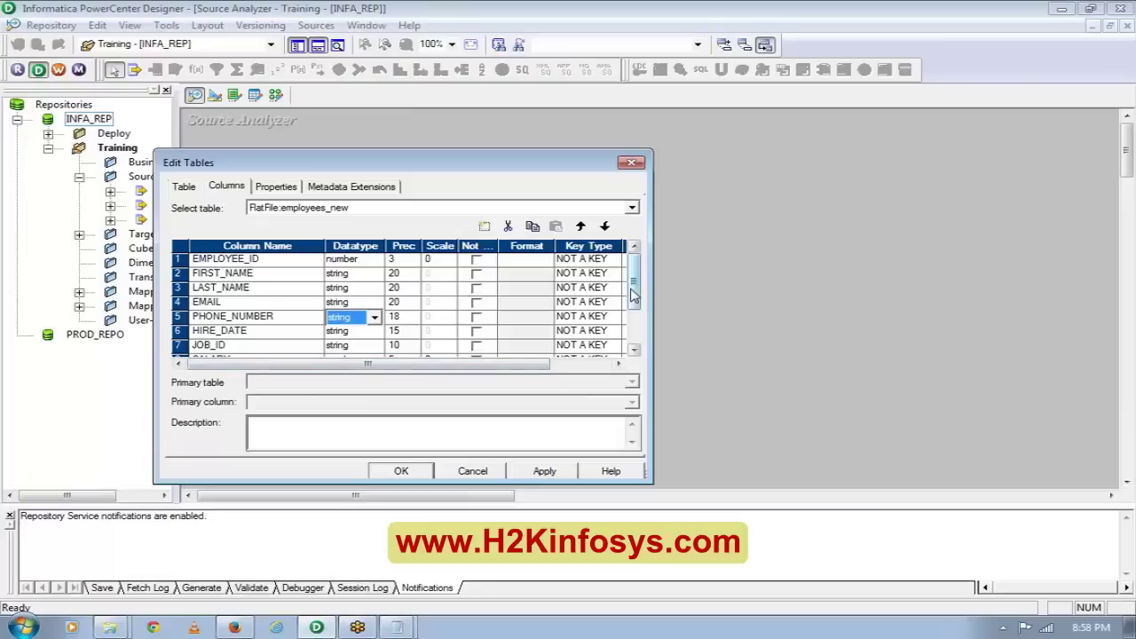
pyautogui.moveTo(634, 295); pyautogui.dragTo(633, 337)
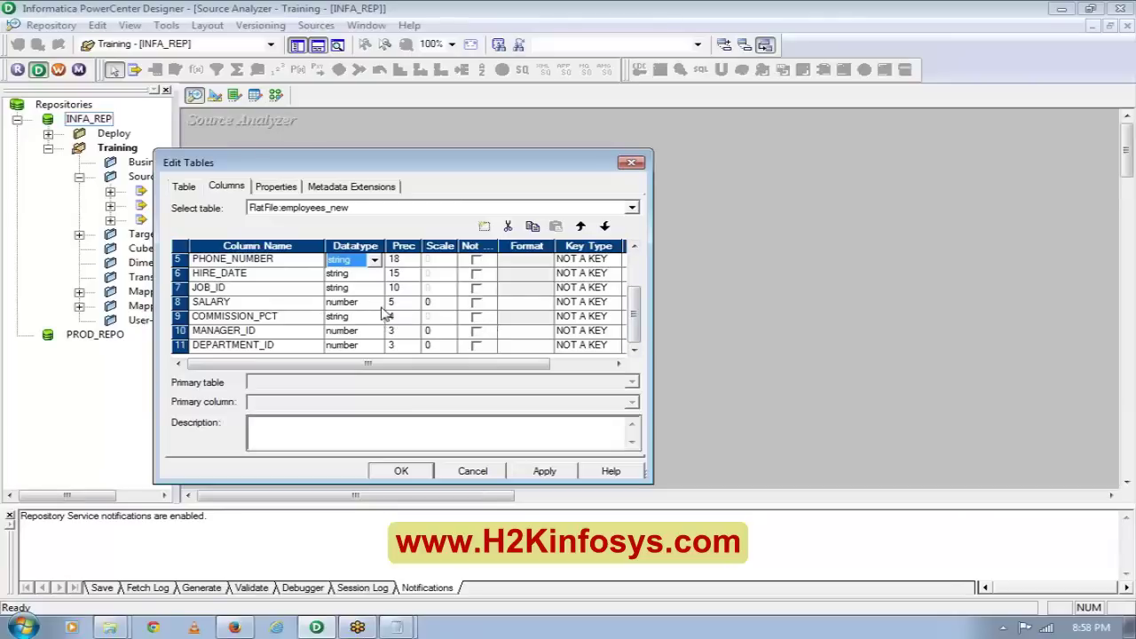
pyautogui.click(393, 470)
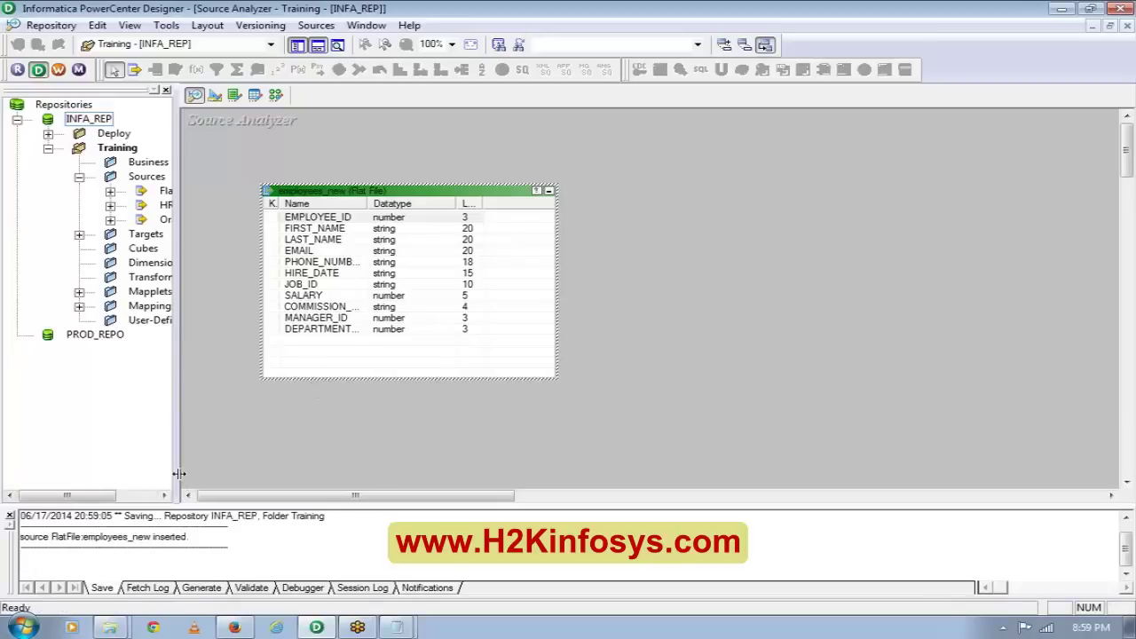
# - Widen the repository navigator and locate employees_new among the FlatFile sources of the Training folder
pyautogui.moveTo(176, 475); pyautogui.dragTo(301, 459)
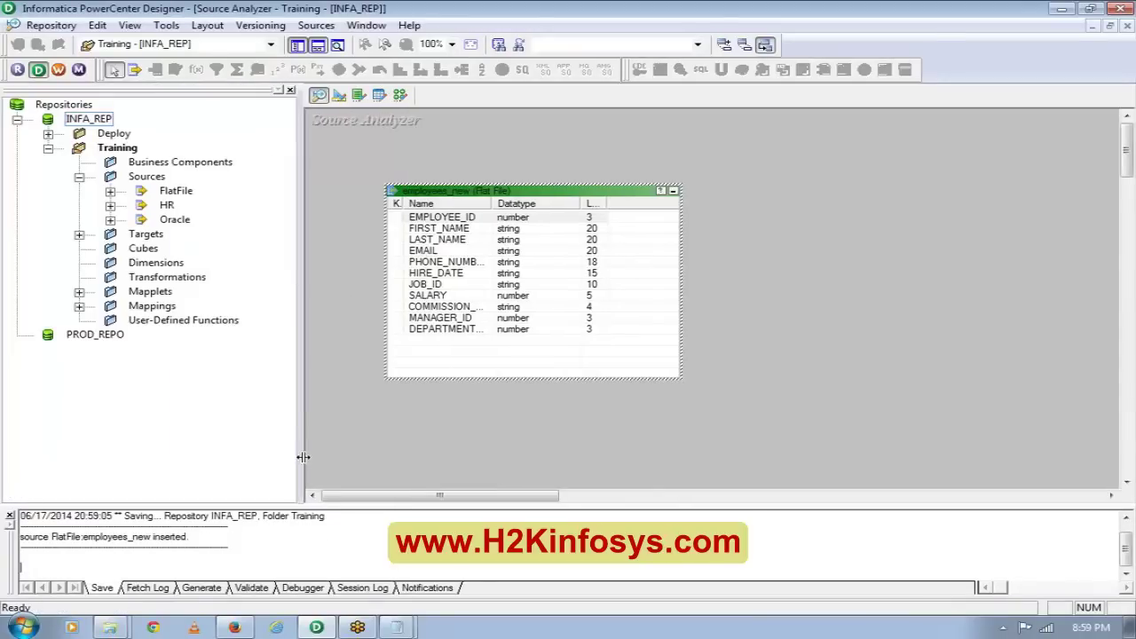
pyautogui.click(111, 192)
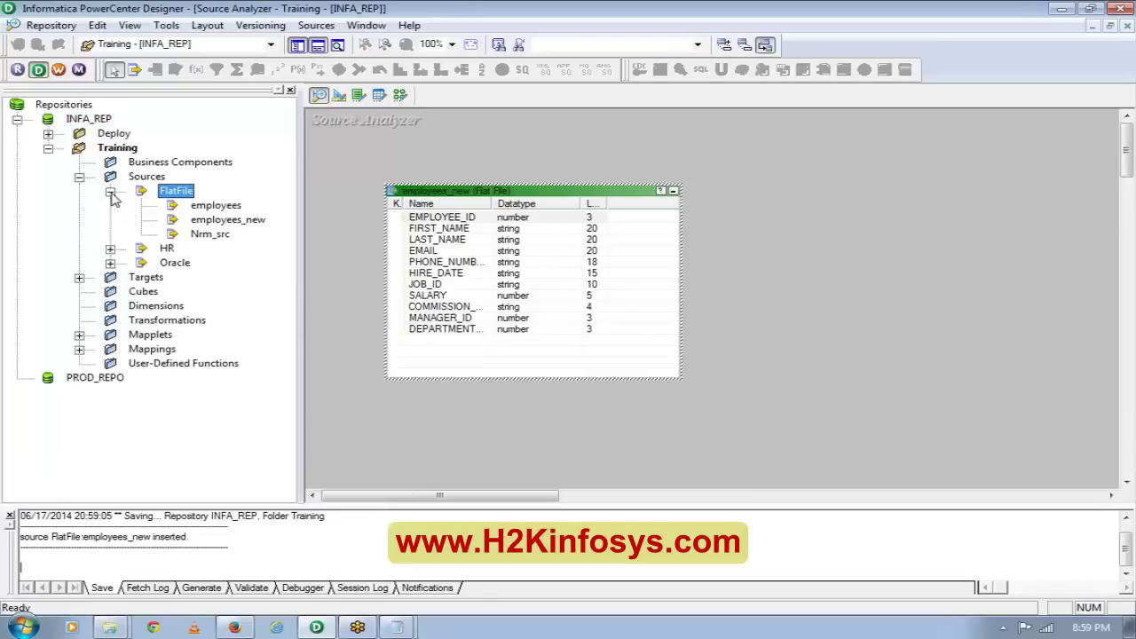
pyautogui.click(233, 220)
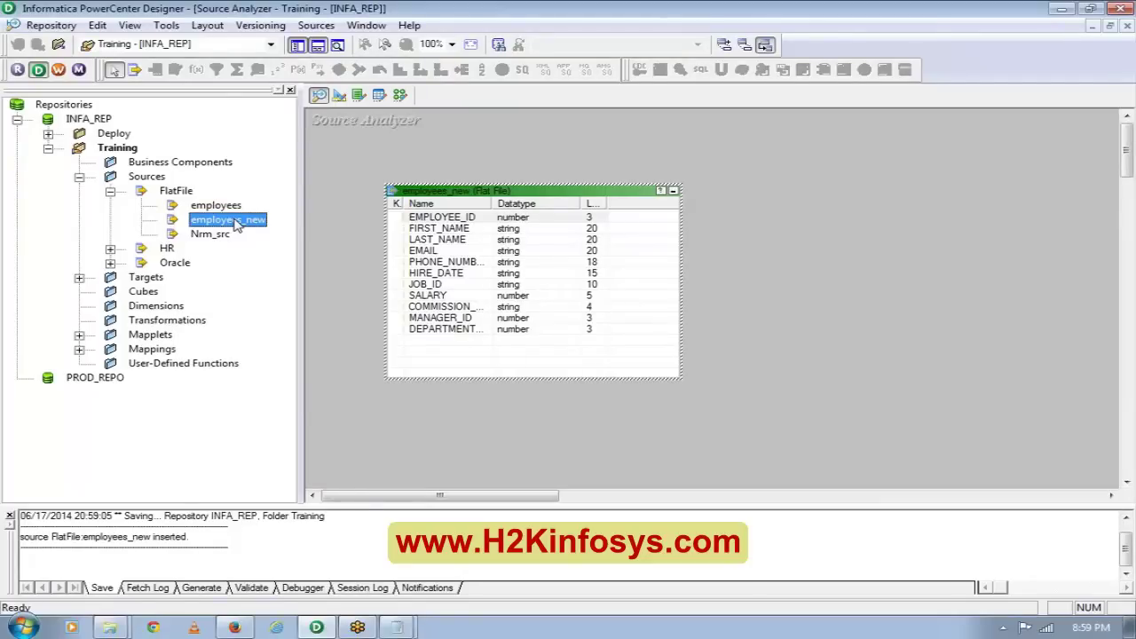
pyautogui.click(384, 164)
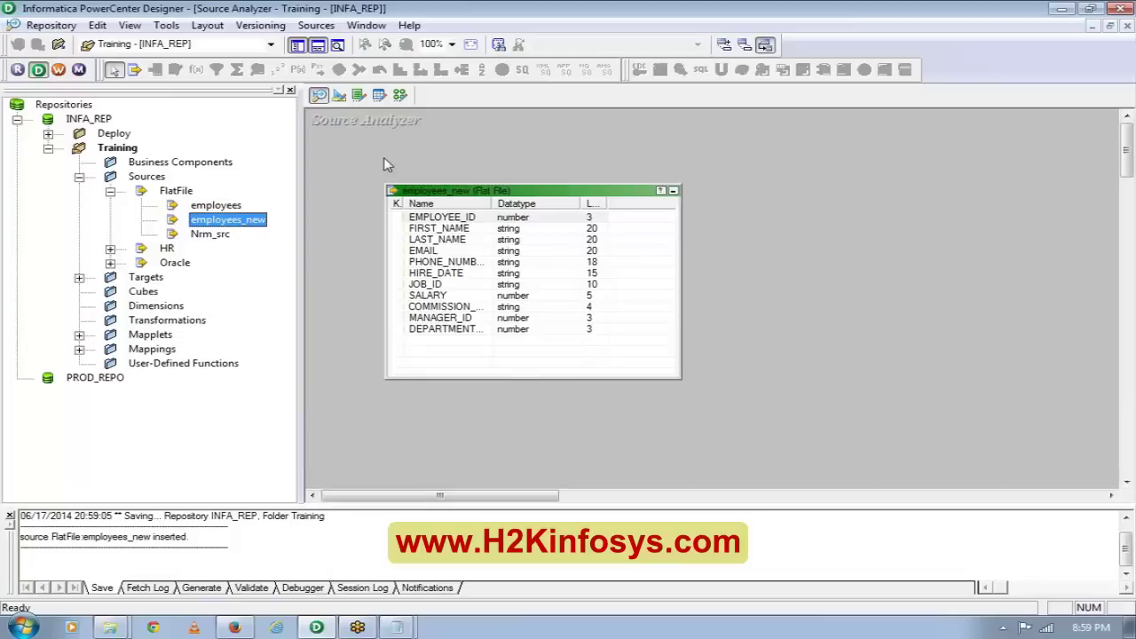
pyautogui.click(383, 165)
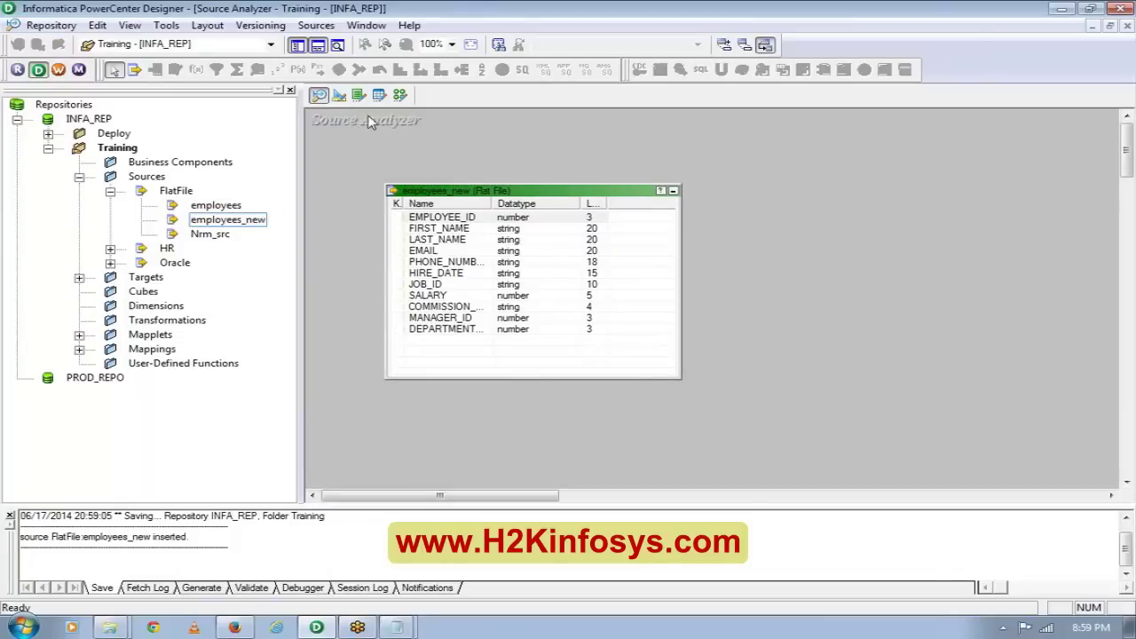
# - Open the Target Designer and clear all objects from its workspace
pyautogui.click(342, 98)
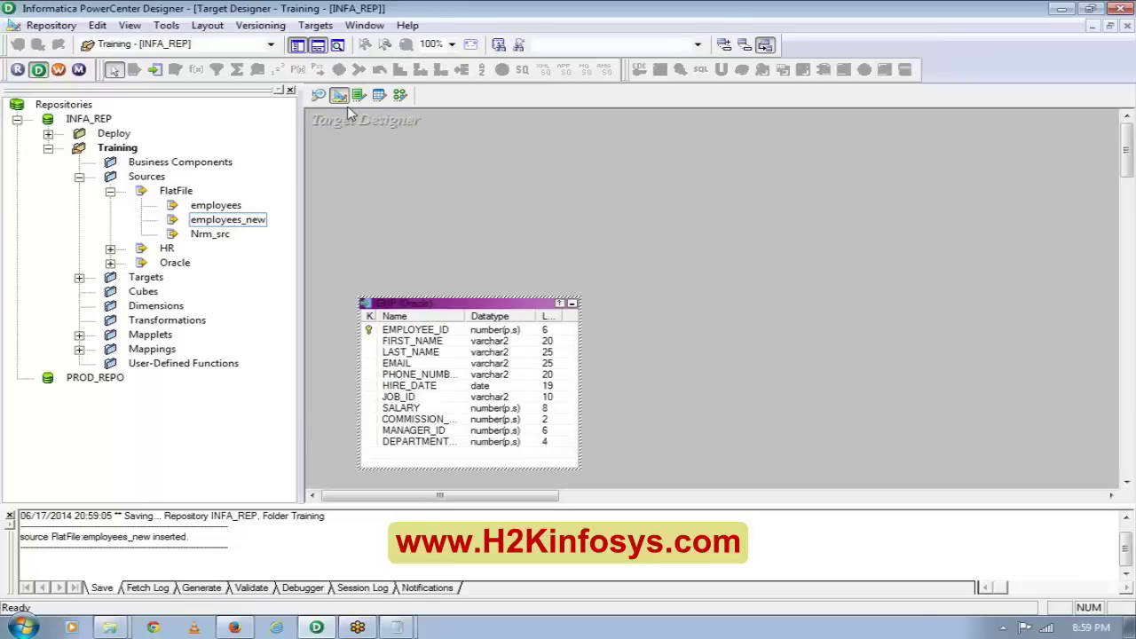
pyautogui.rightClick(486, 266)
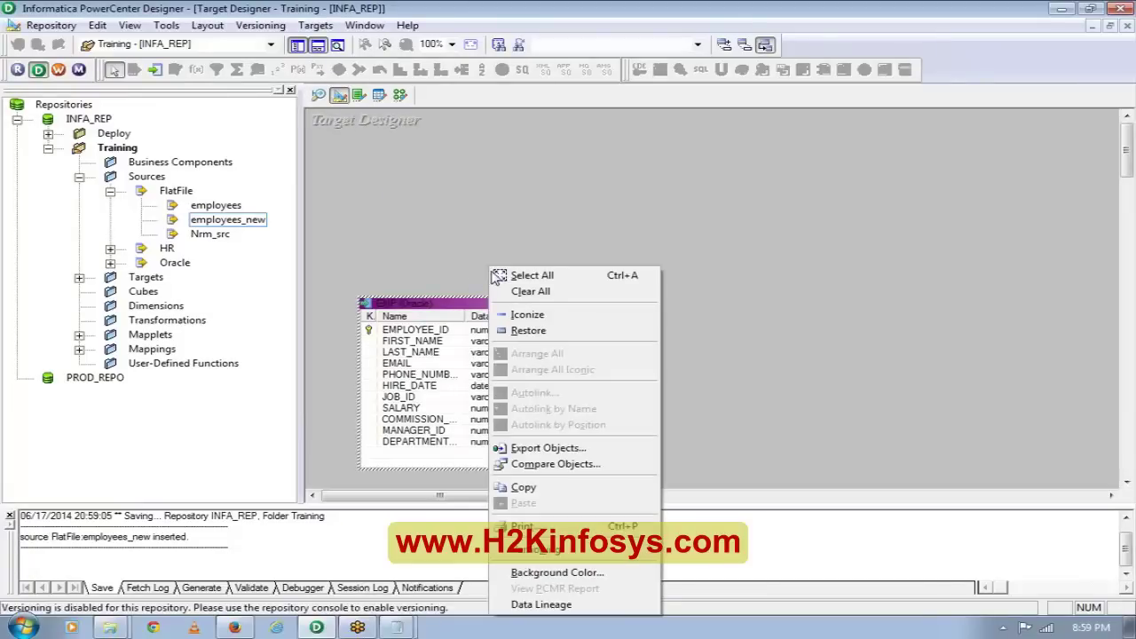
pyautogui.click(549, 294)
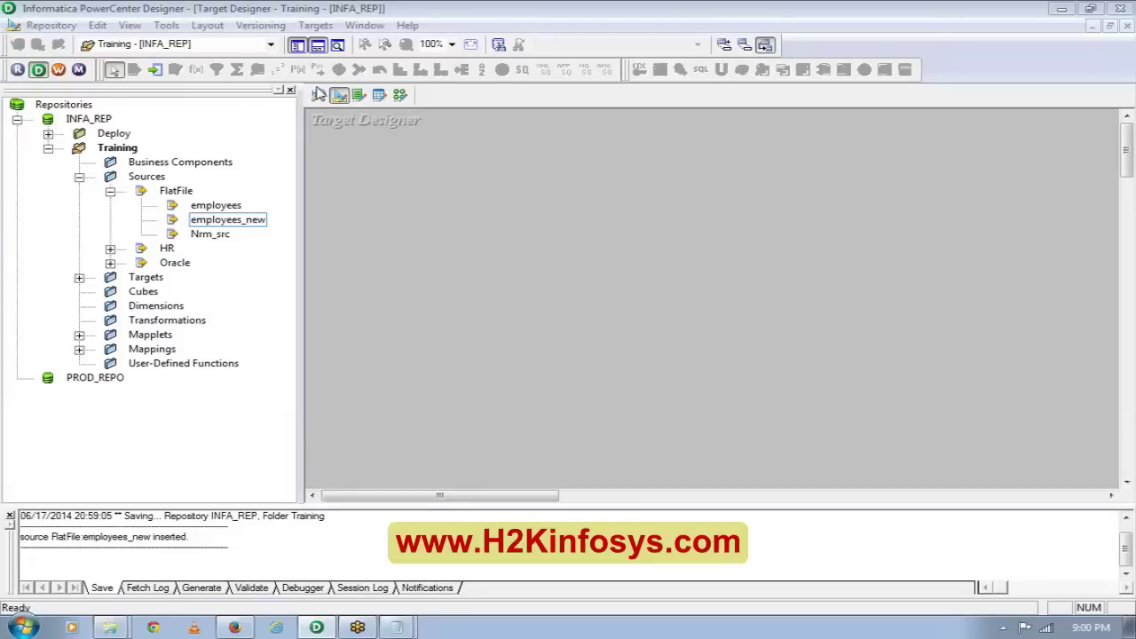
# - Return to the Source Analyzer and compare the employees_new columns and datatypes with the records of the employees file in Notepad
pyautogui.click(318, 94)
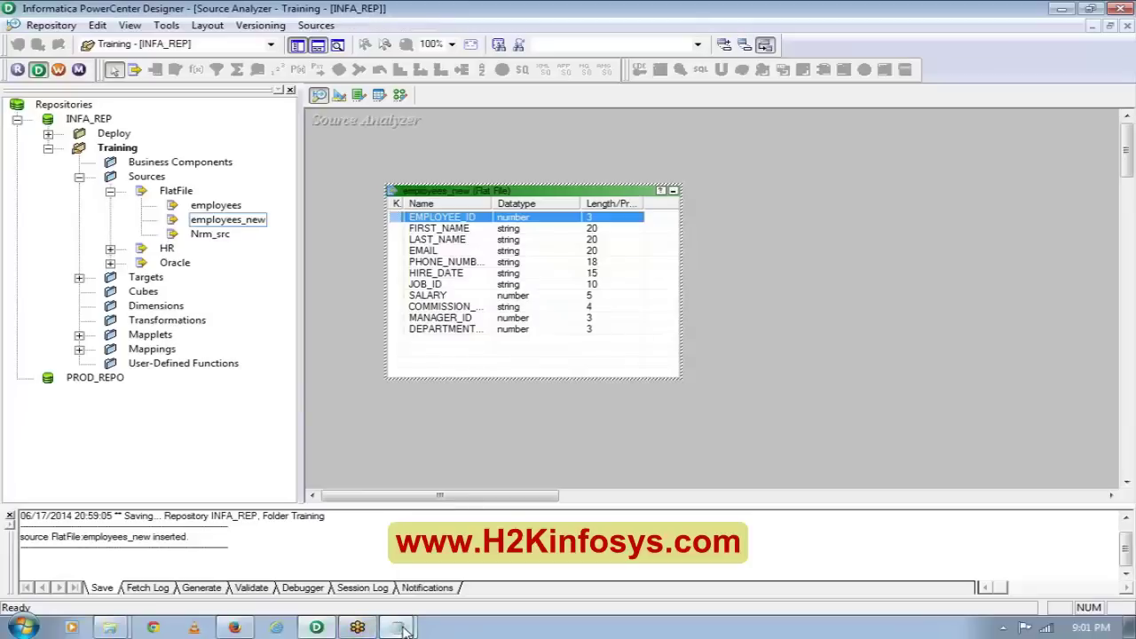
pyautogui.moveTo(396, 627)
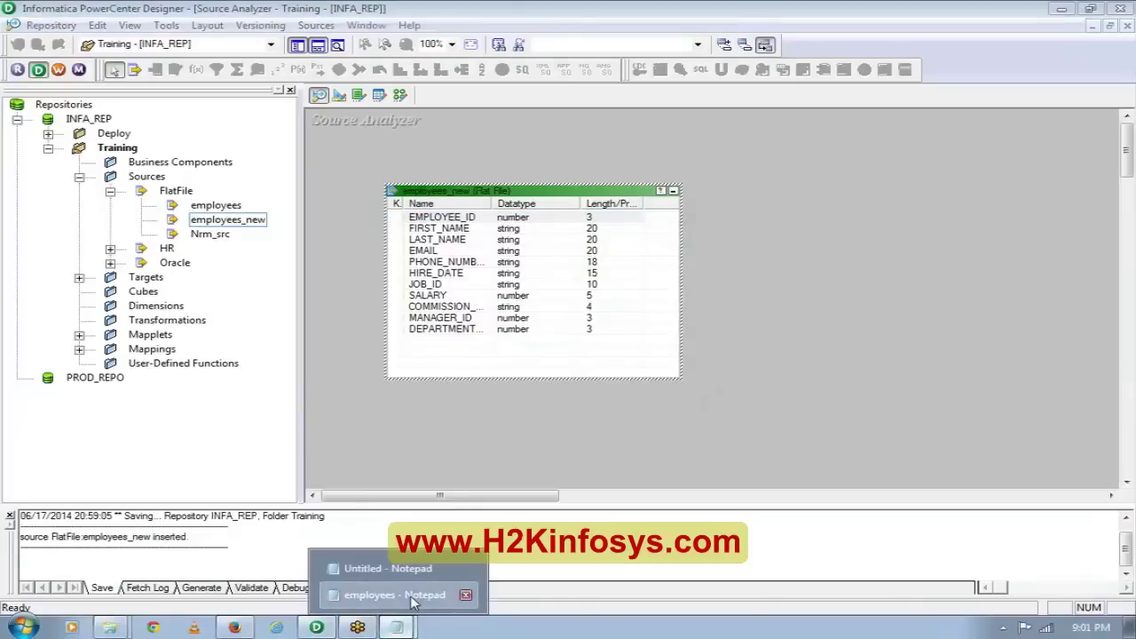
pyautogui.click(395, 595)
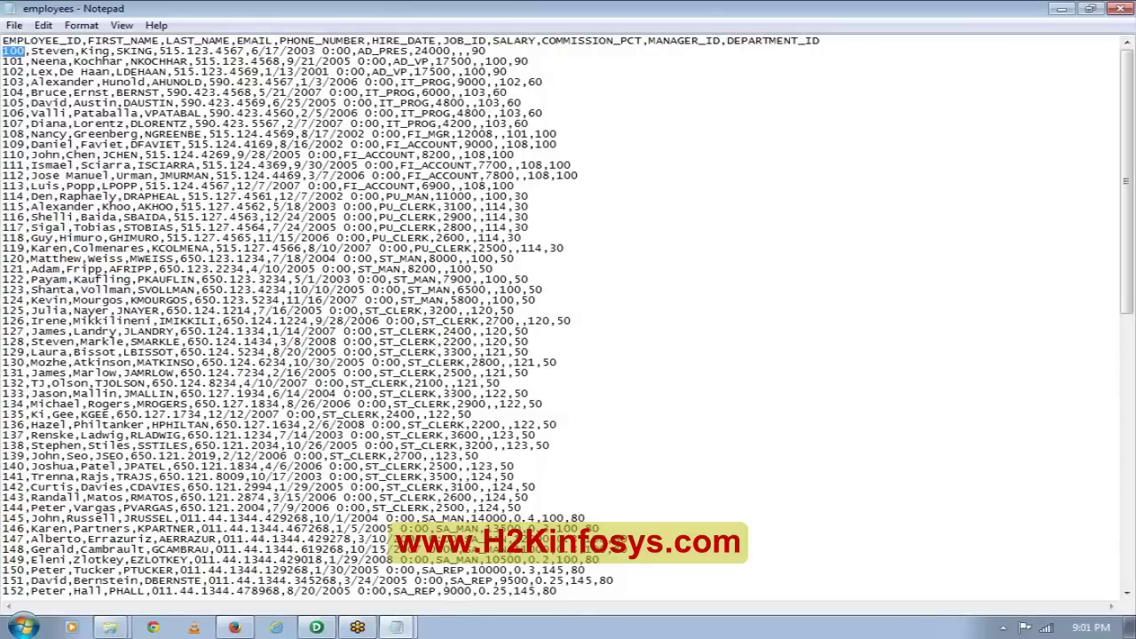
pyautogui.click(30, 50)
pyautogui.doubleClick(13, 51)
pyautogui.click(316, 628)
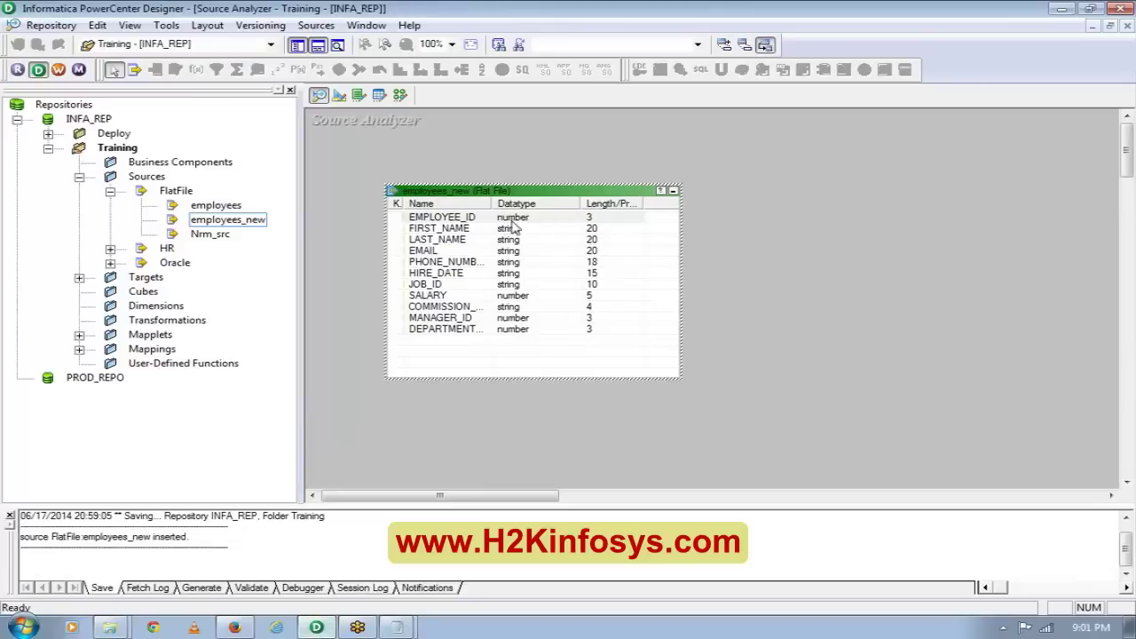
pyautogui.click(479, 229)
pyautogui.click(472, 240)
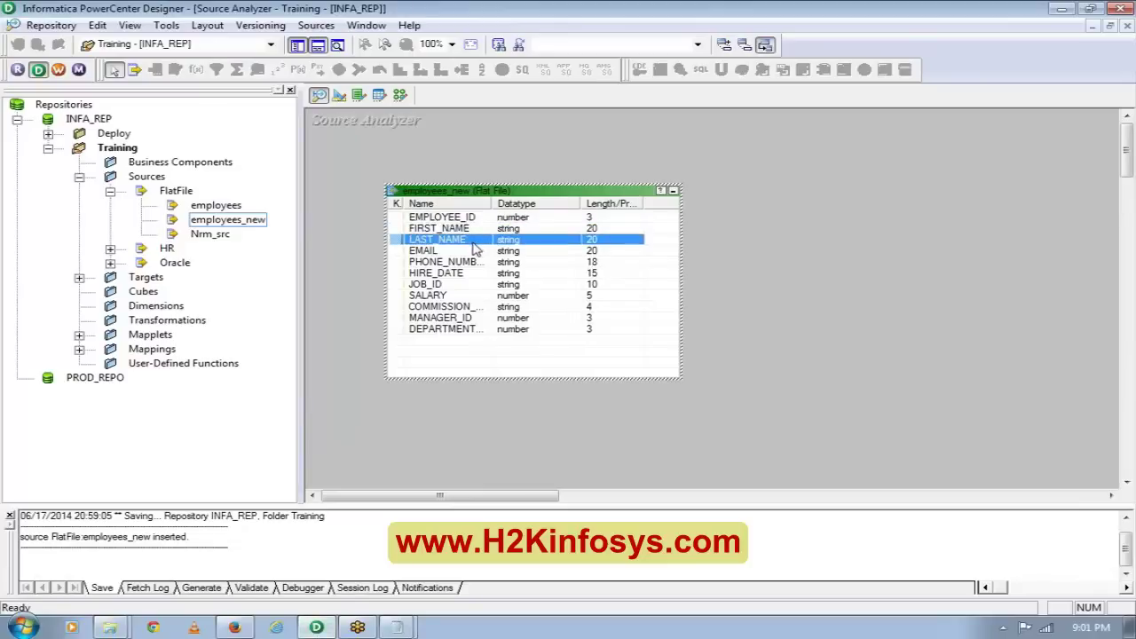
pyautogui.click(470, 251)
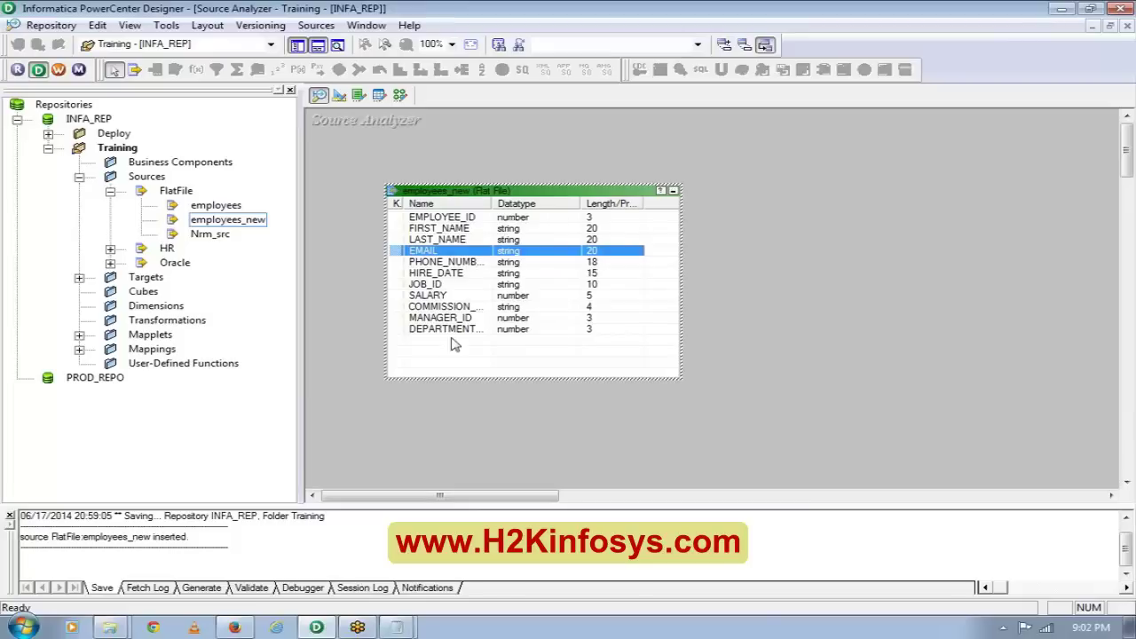
pyautogui.moveTo(397, 629)
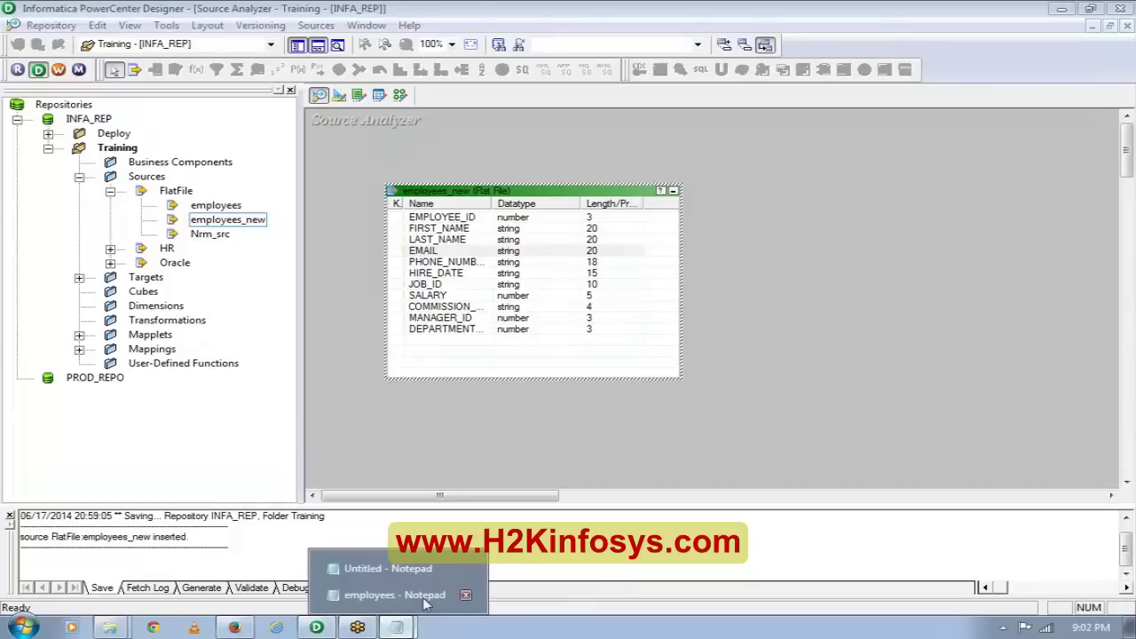
pyautogui.click(417, 594)
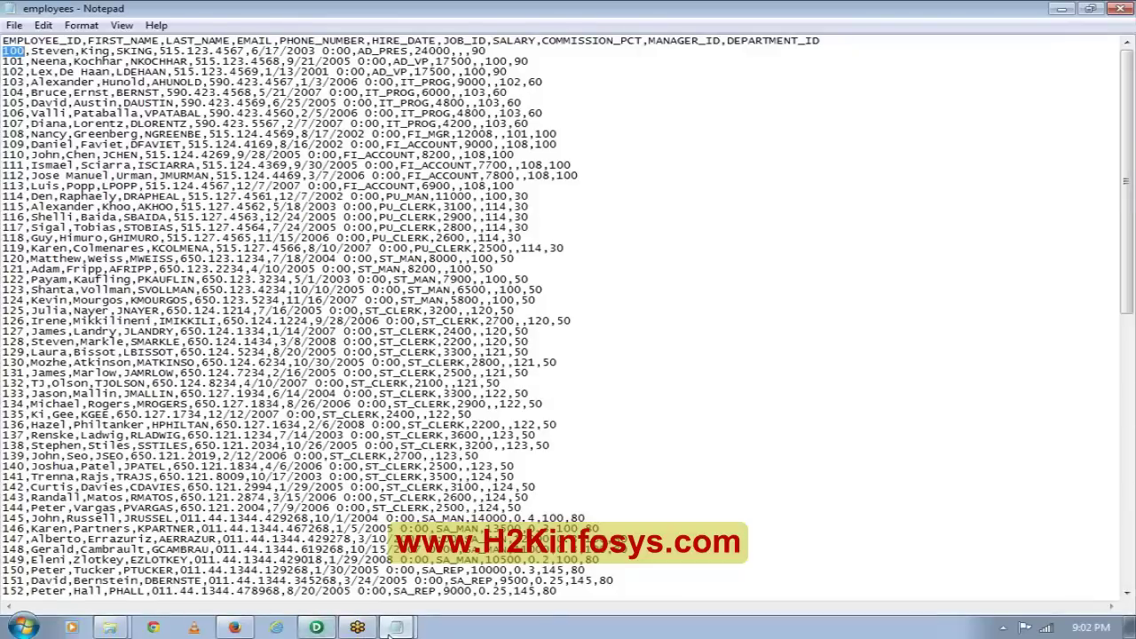
# - Check the FIRST_NAME length in PowerCenter Designer and append a record 207 with an overlong run of v's as first name in Notepad's employees file
pyautogui.click(332, 627)
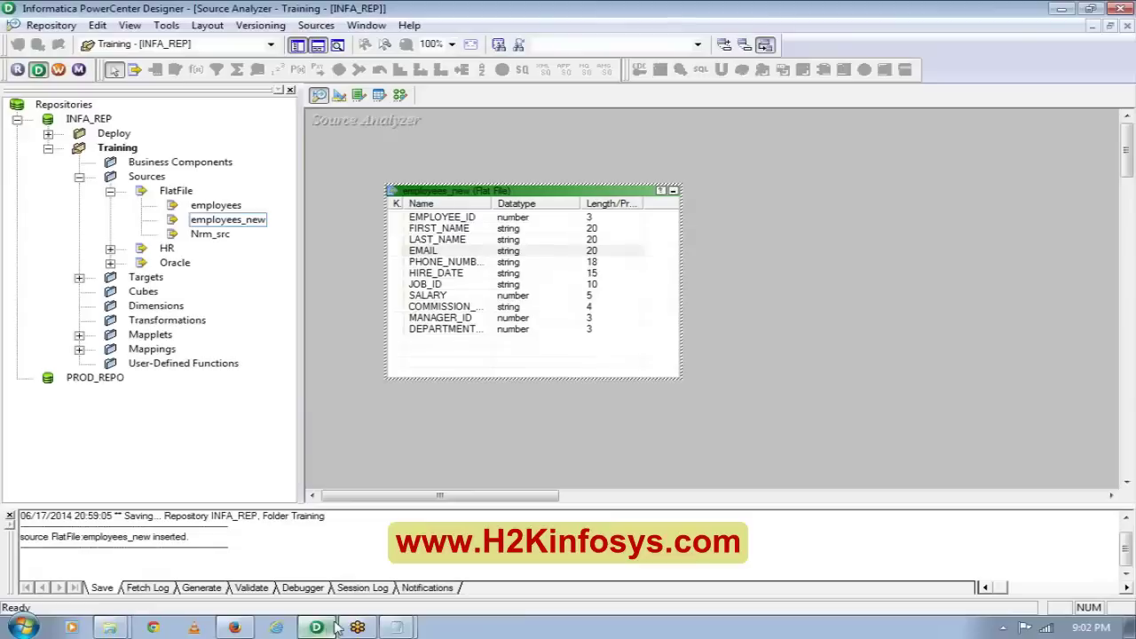
pyautogui.click(597, 229)
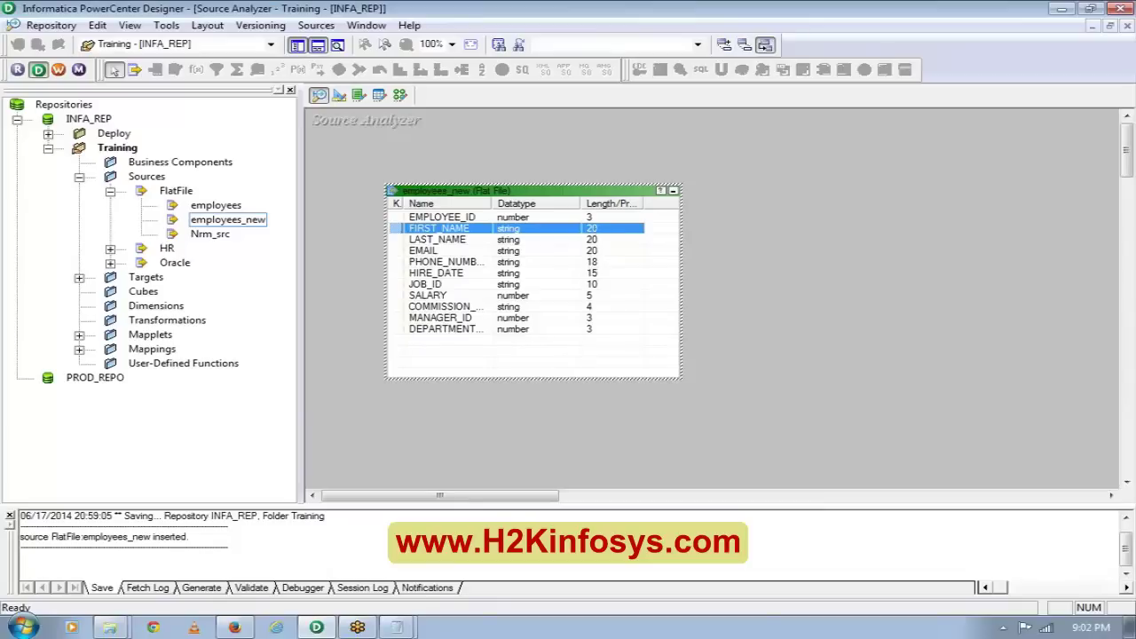
pyautogui.click(401, 628)
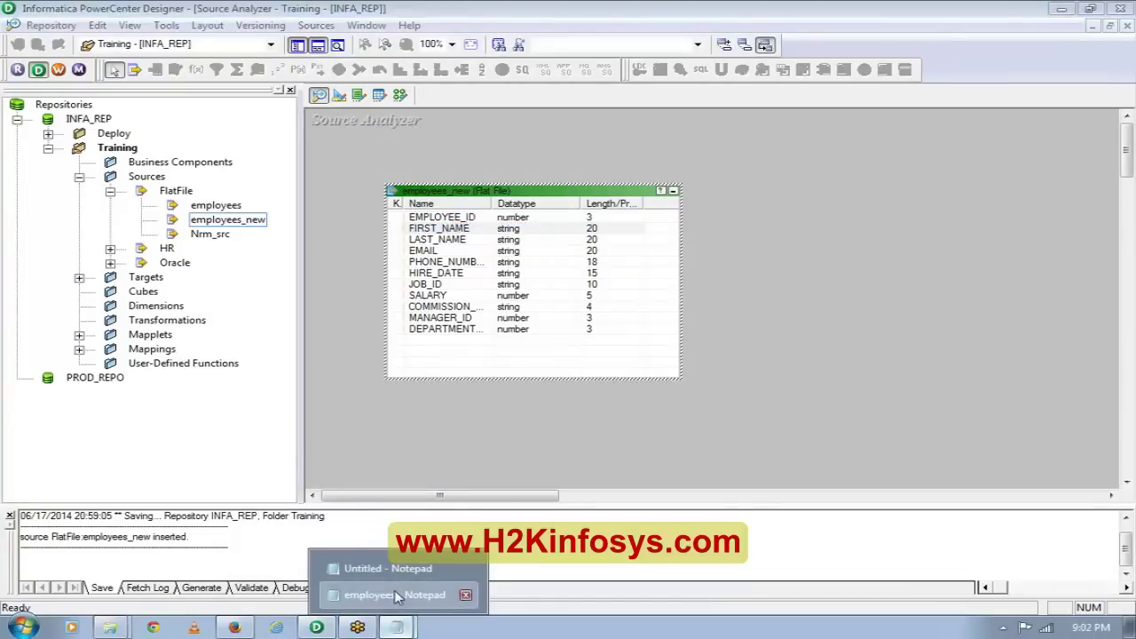
pyautogui.click(391, 595)
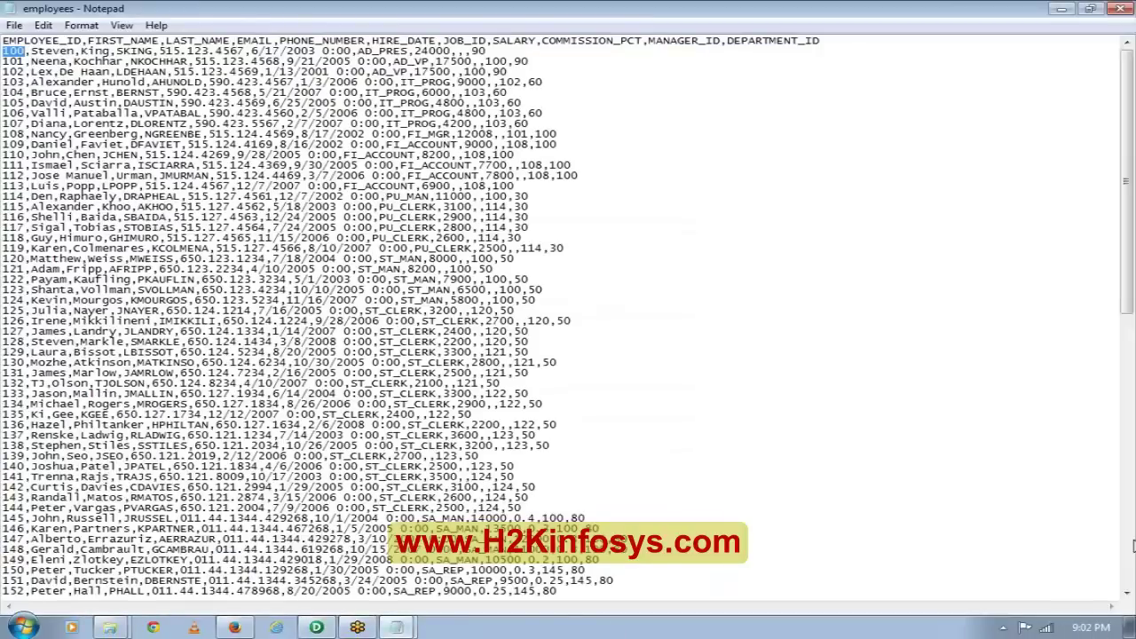
pyautogui.click(1131, 554)
pyautogui.hotkey('ctrl', 'End')
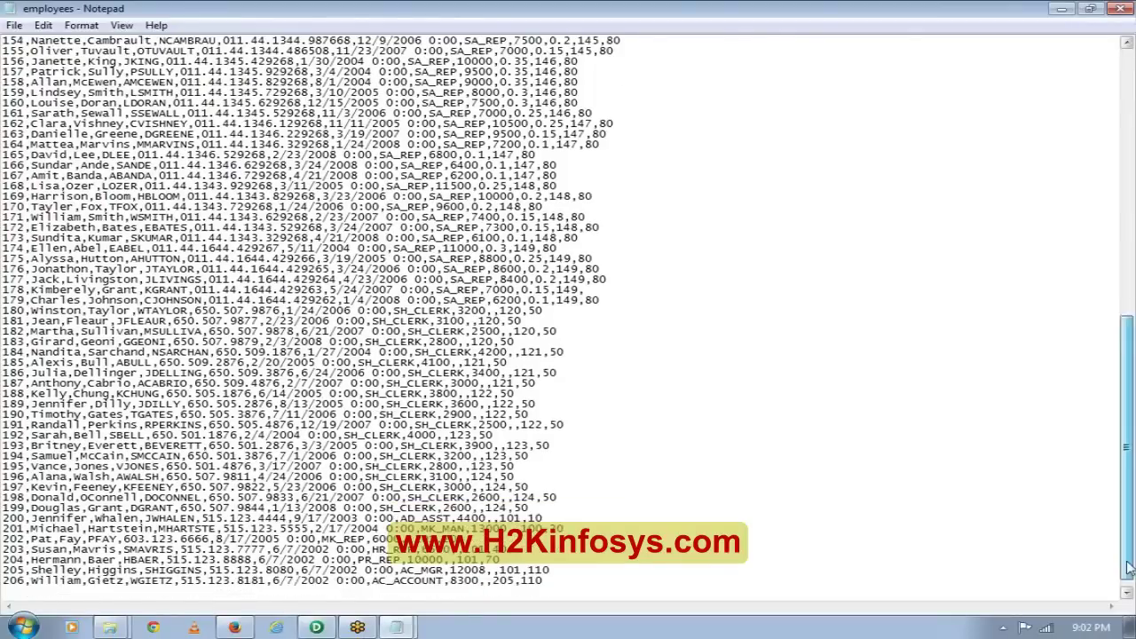
pyautogui.press('Return')
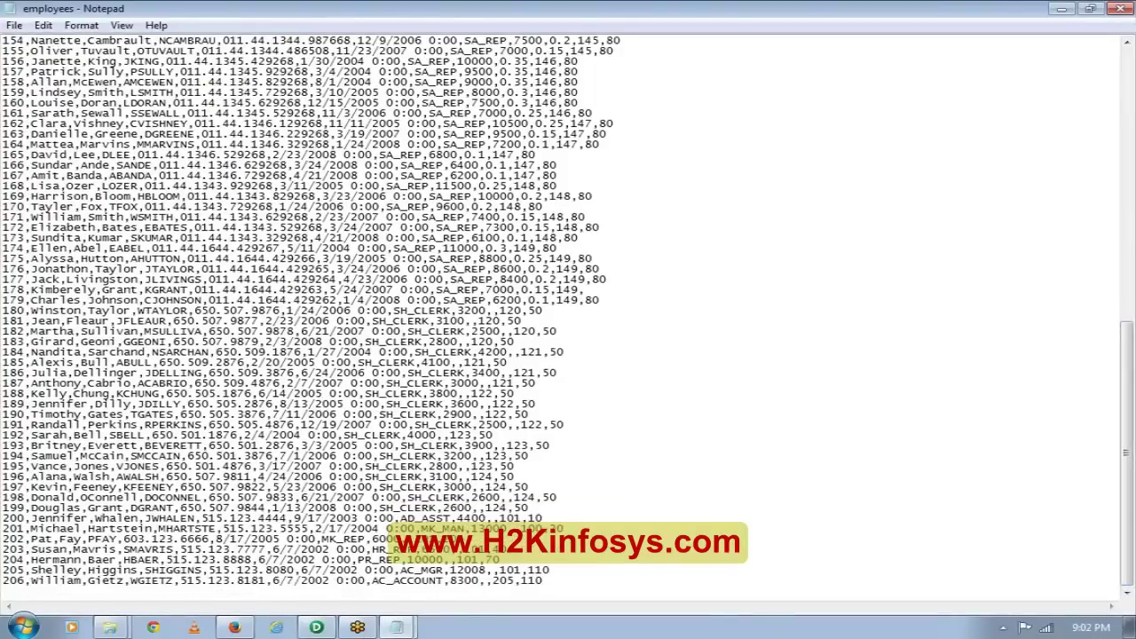
pyautogui.write('207,VVVVVVVVVVVVVVVVVVVVvvvvvvvvvvvvvvvvvvvvvvvvvvvvvvvvvvvvvvvvvvvvvvvv')
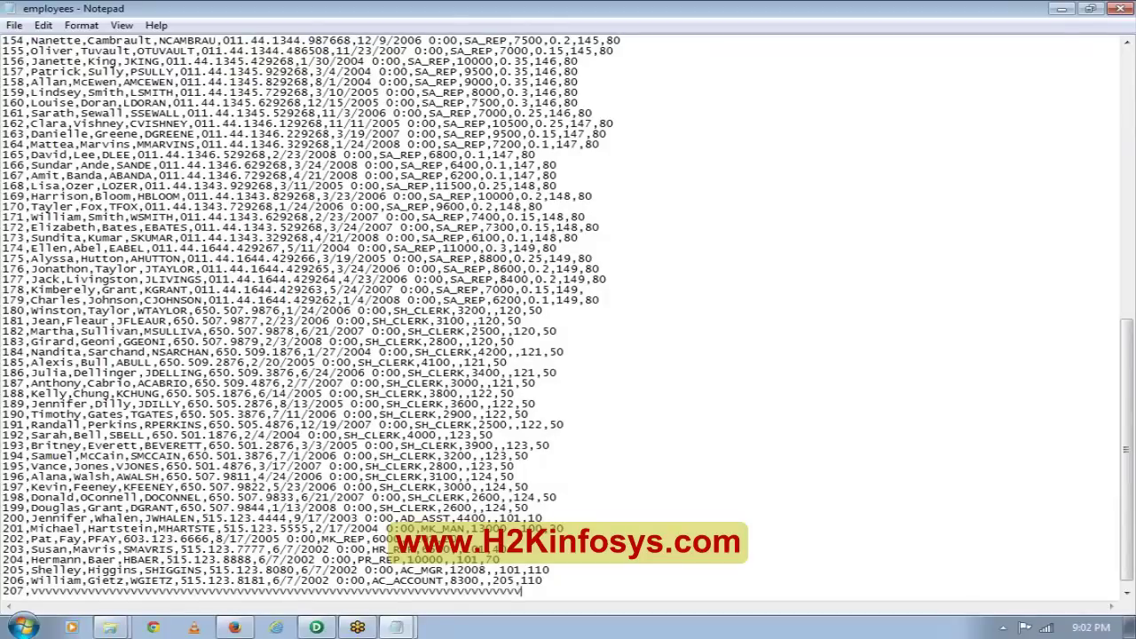
pyautogui.write(',')
# - Compare the FIRST_NAME column length in the Source Analyzer with the first-name value of record 207 in the Notepad employees file
pyautogui.click(316, 628)
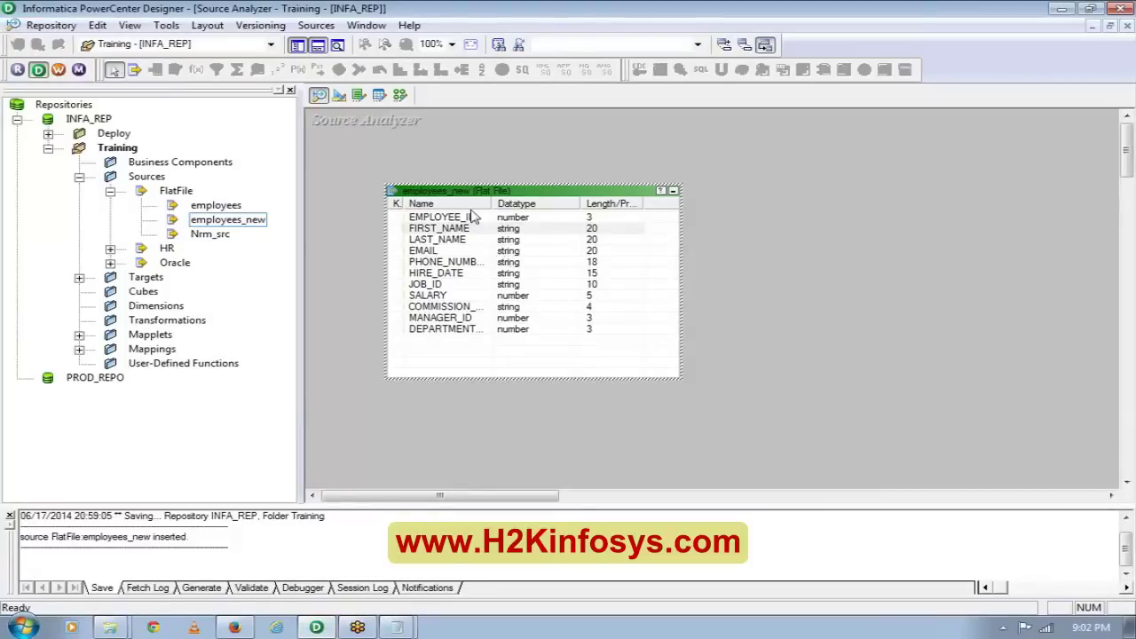
pyautogui.click(471, 230)
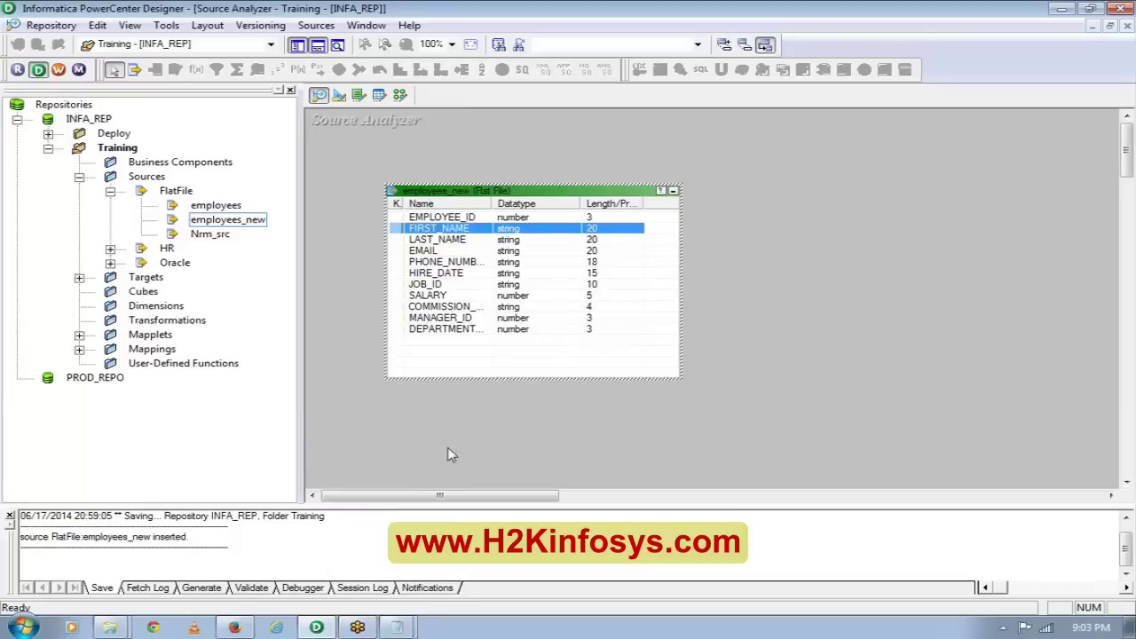
pyautogui.moveTo(393, 629)
pyautogui.click(398, 629)
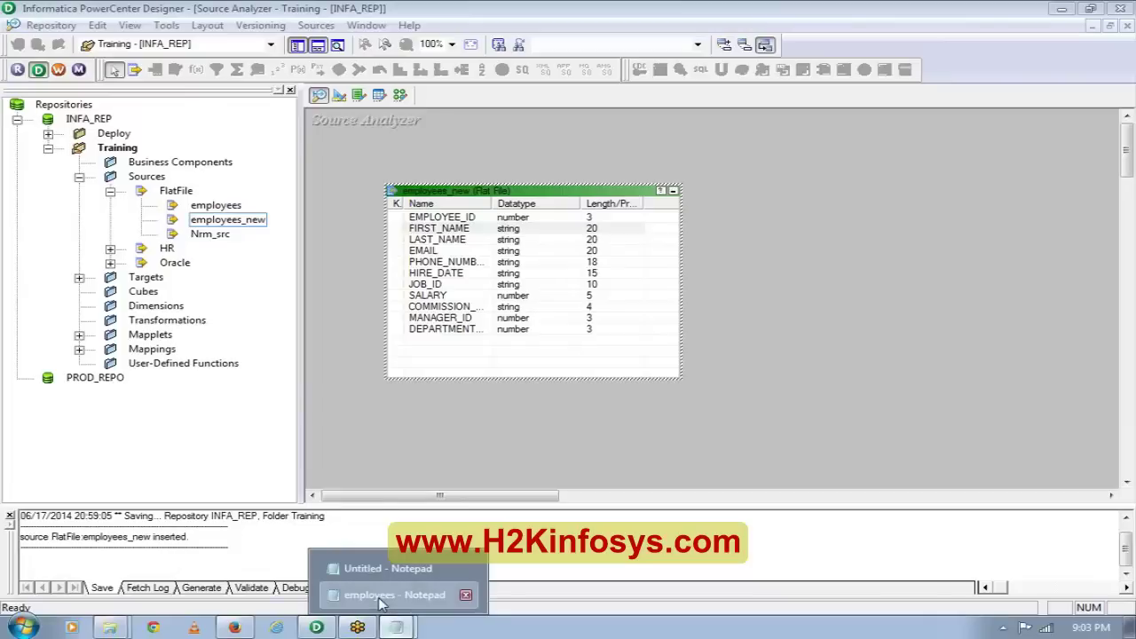
pyautogui.click(394, 595)
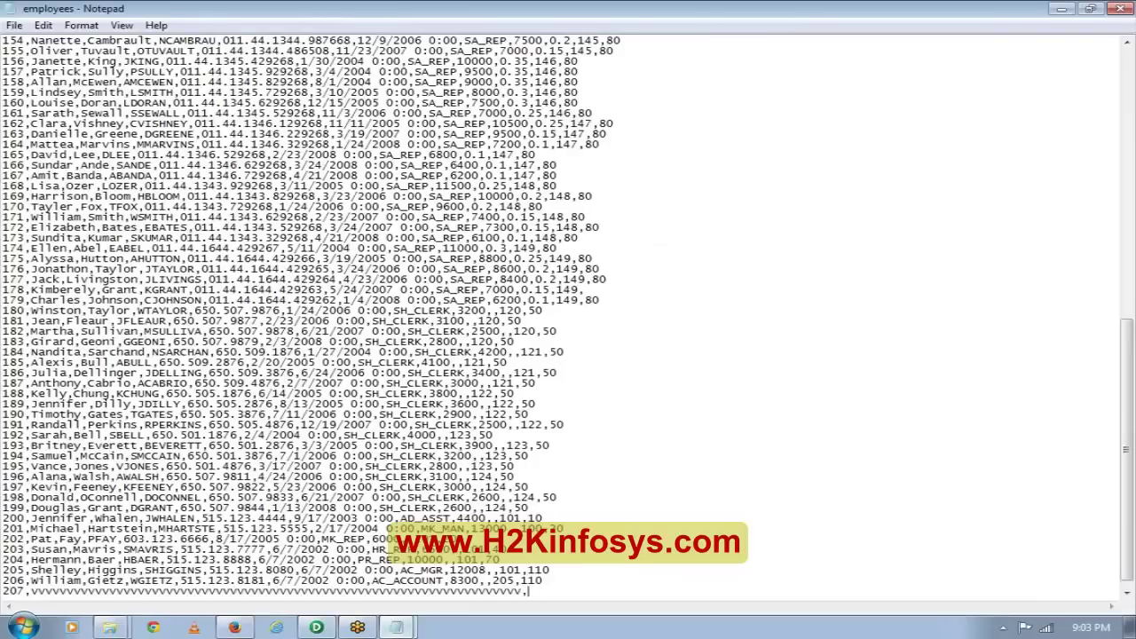
pyautogui.moveTo(30, 591); pyautogui.dragTo(522, 582)
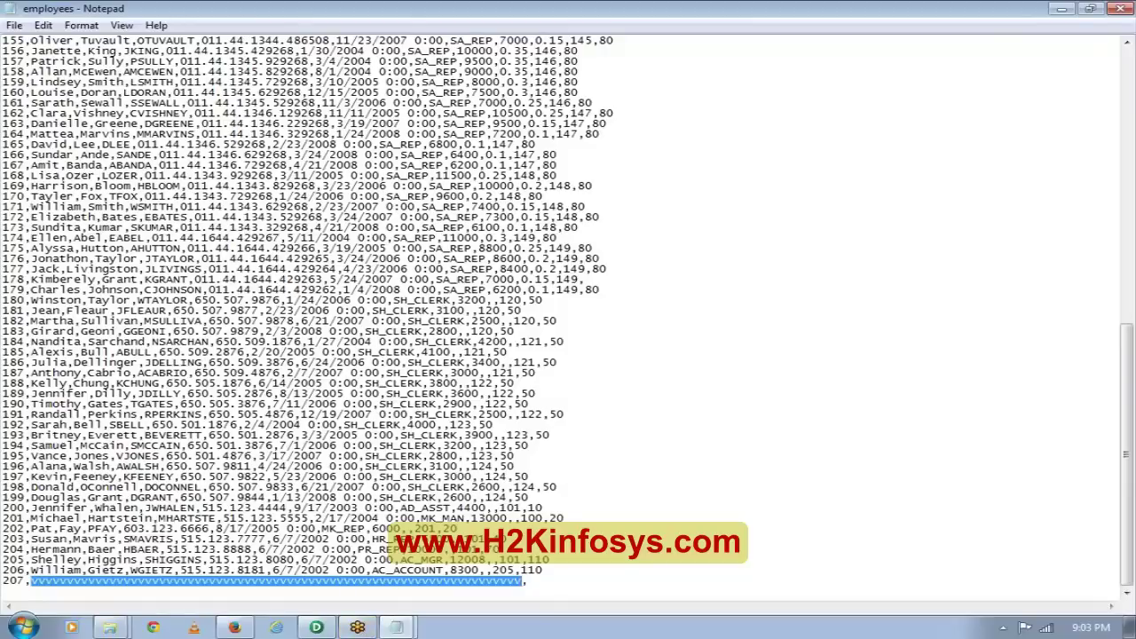
pyautogui.press('Home')
pyautogui.hotkey('shift', 'End')
pyautogui.click(43, 582)
pyautogui.doubleClick(43, 582)
pyautogui.click(124, 582)
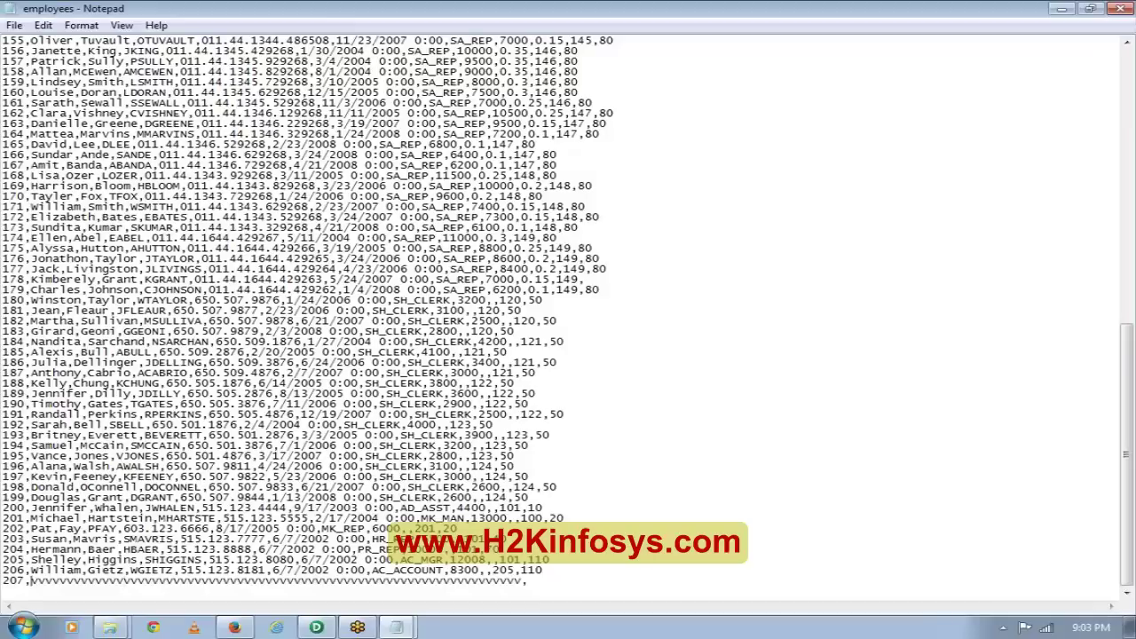
pyautogui.moveTo(31, 582); pyautogui.dragTo(294, 582)
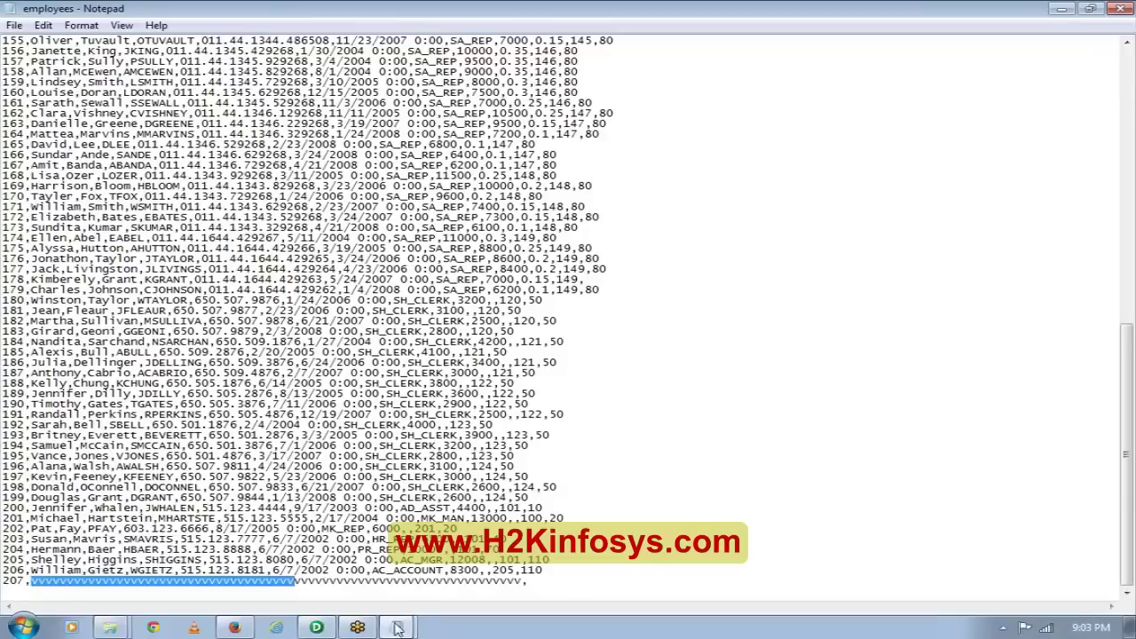
# - Recheck FIRST_NAME in the Source Analyzer against the Notepad file, collapsing the employees_new source to an icon and restoring it
pyautogui.click(318, 627)
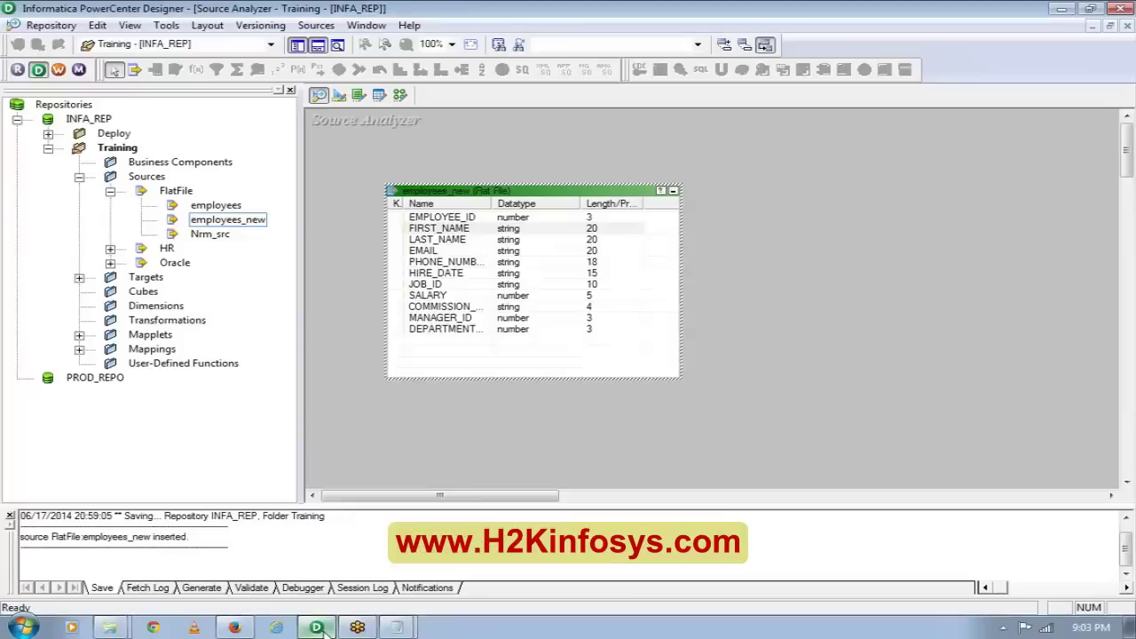
pyautogui.click(604, 230)
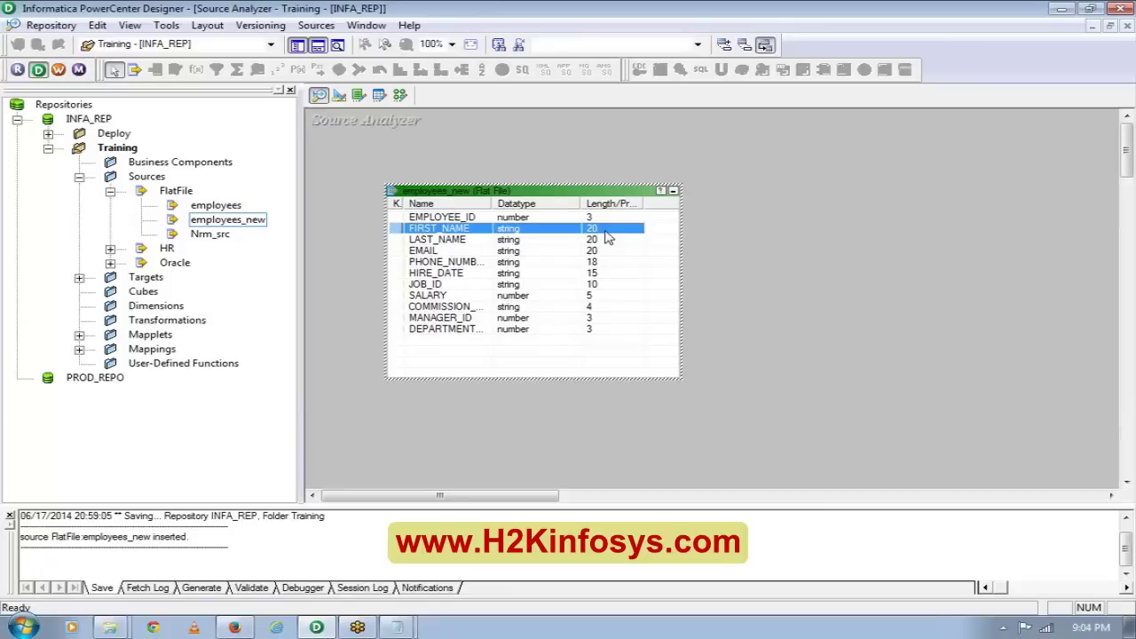
pyautogui.click(673, 190)
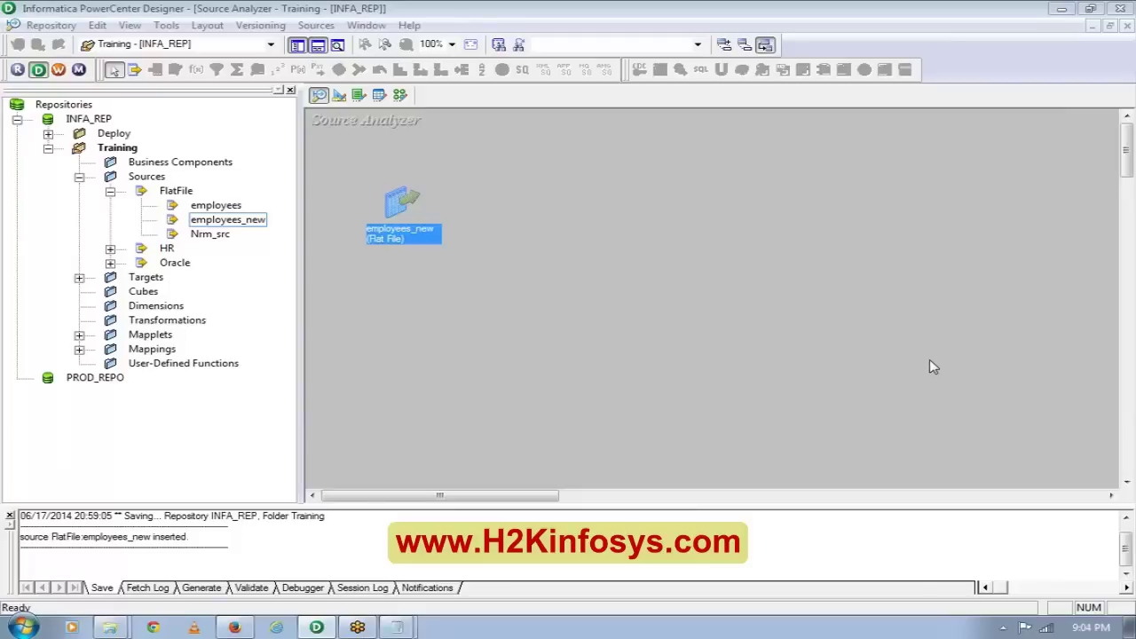
pyautogui.moveTo(410, 621)
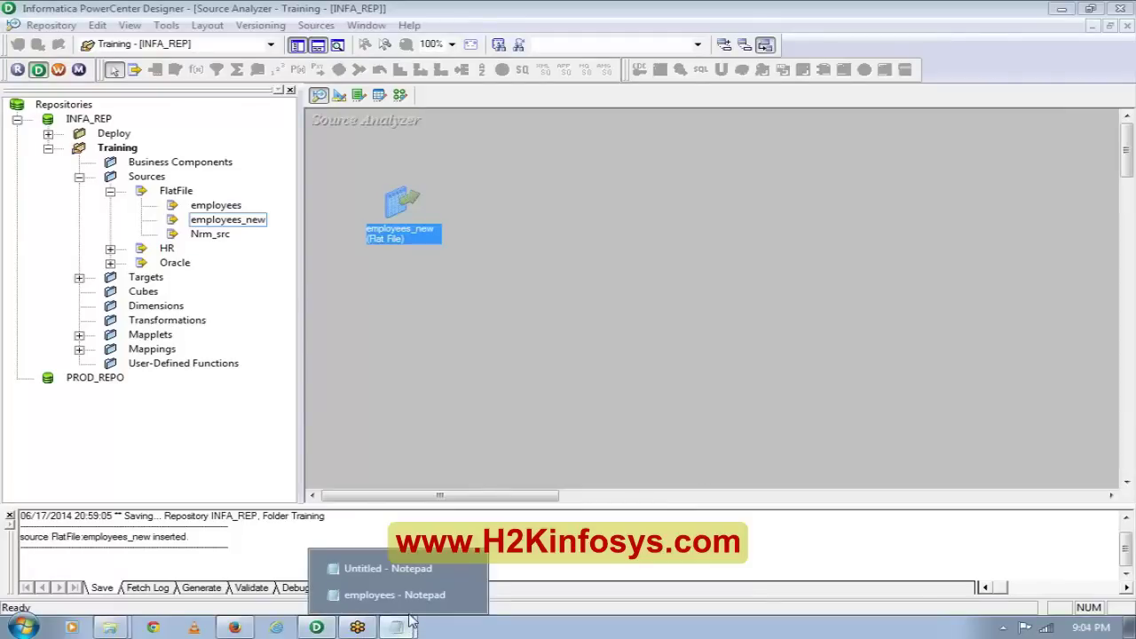
pyautogui.click(399, 594)
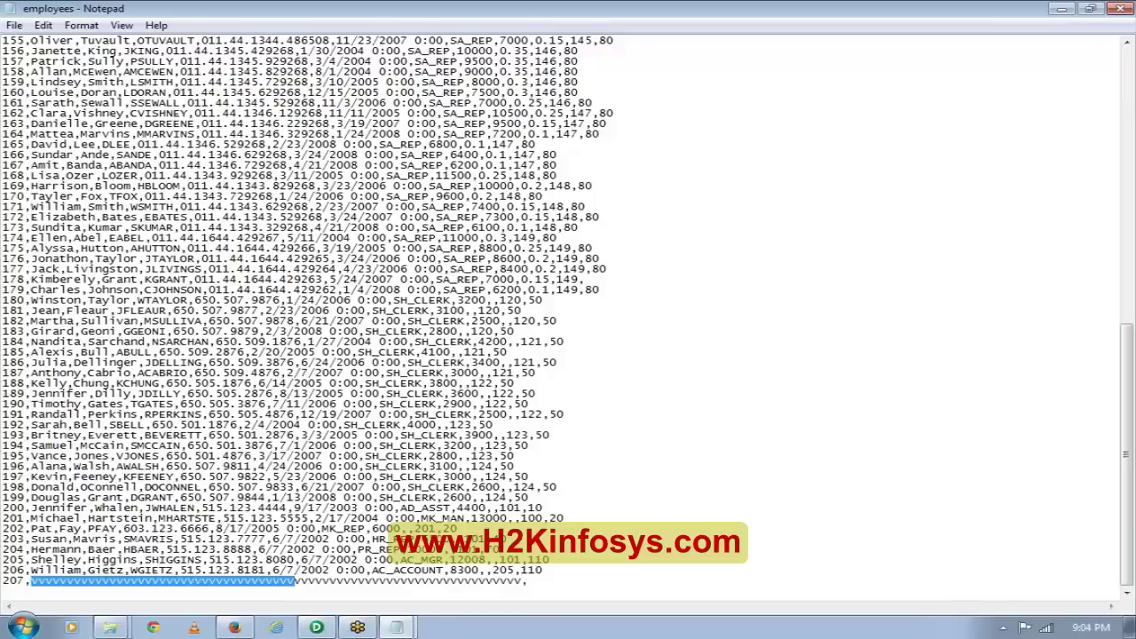
pyautogui.click(316, 628)
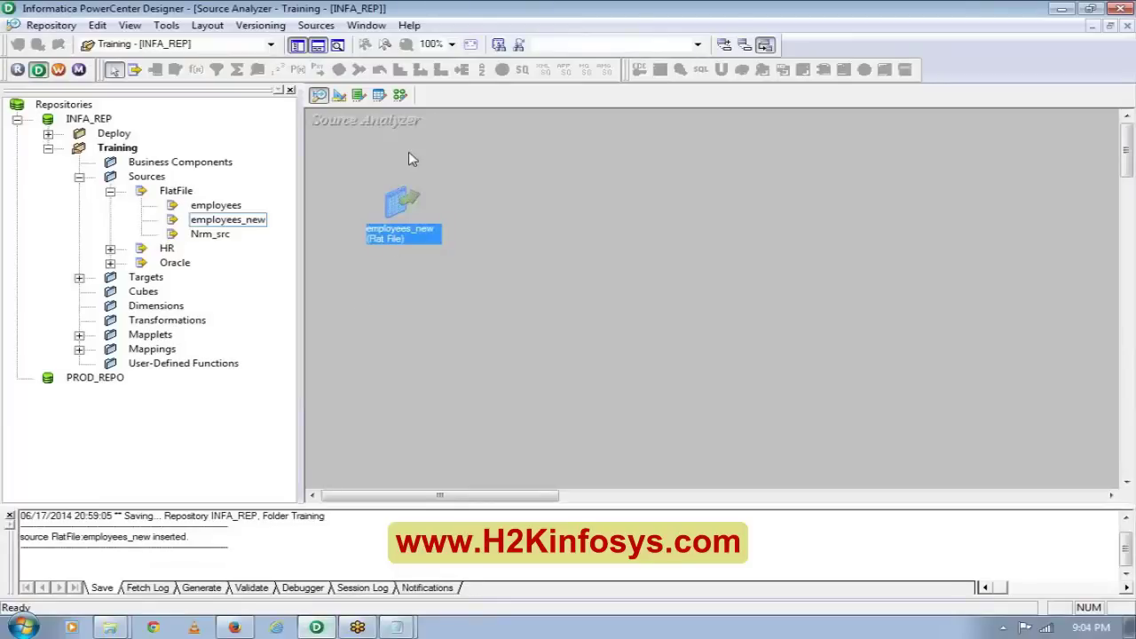
pyautogui.doubleClick(396, 203)
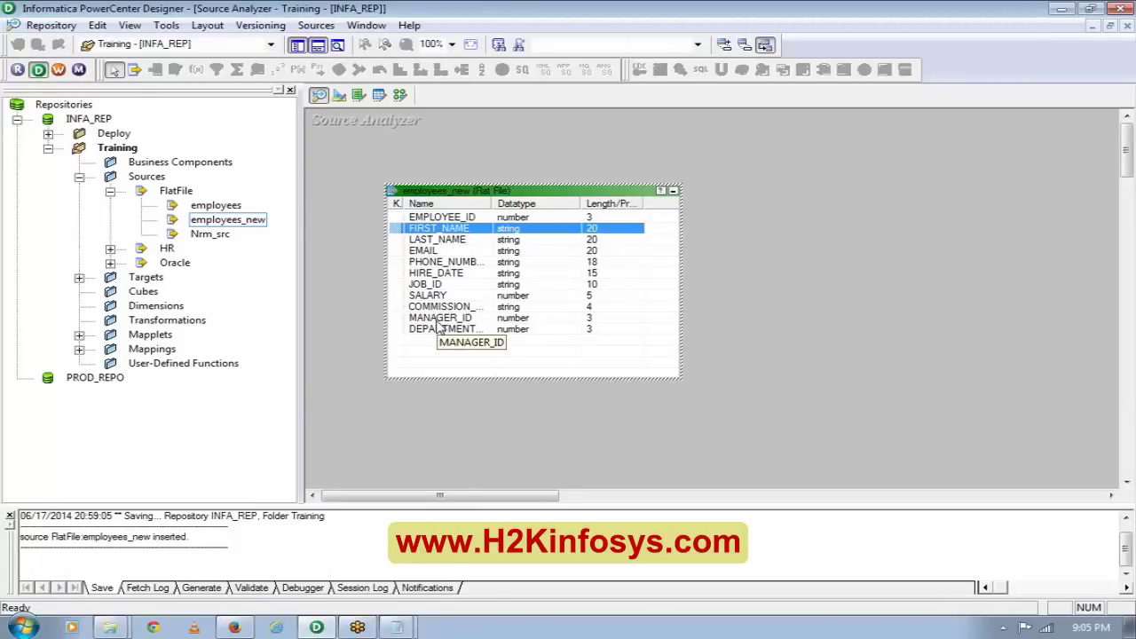
# - Switch from the Source Analyzer to the Target Designer
pyautogui.click(340, 97)
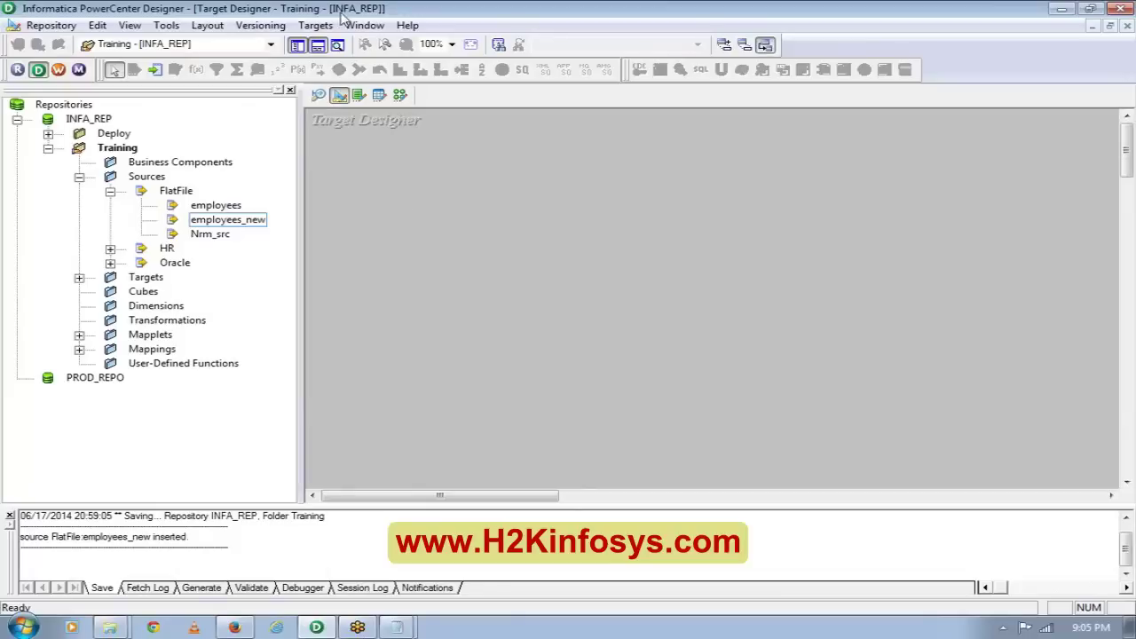
pyautogui.click(315, 25)
pyautogui.click(353, 58)
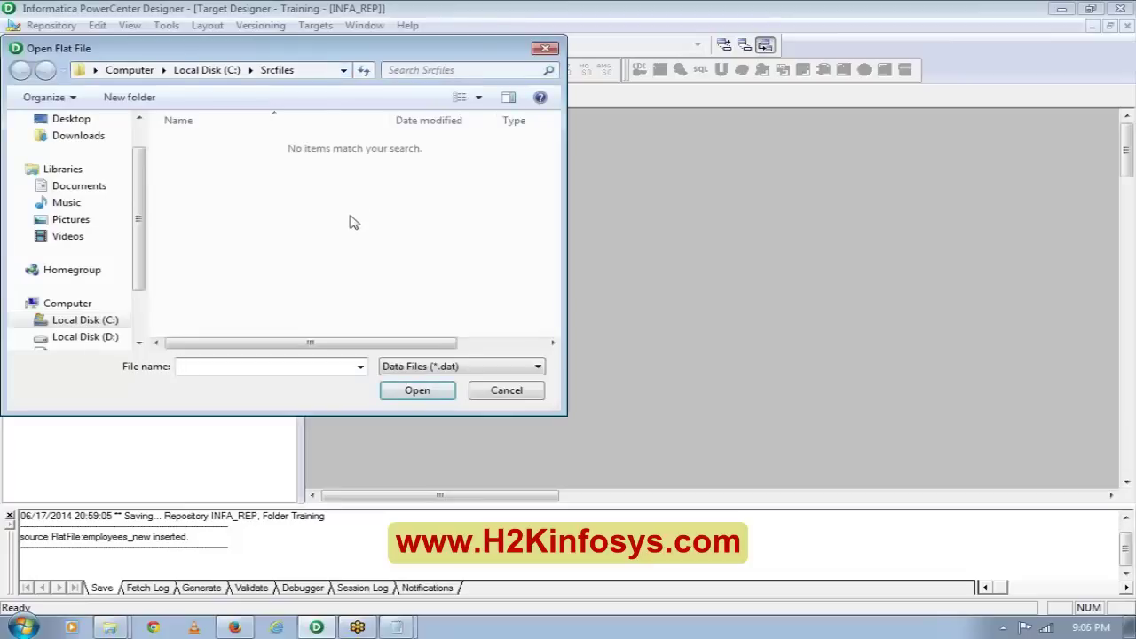
pyautogui.click(505, 390)
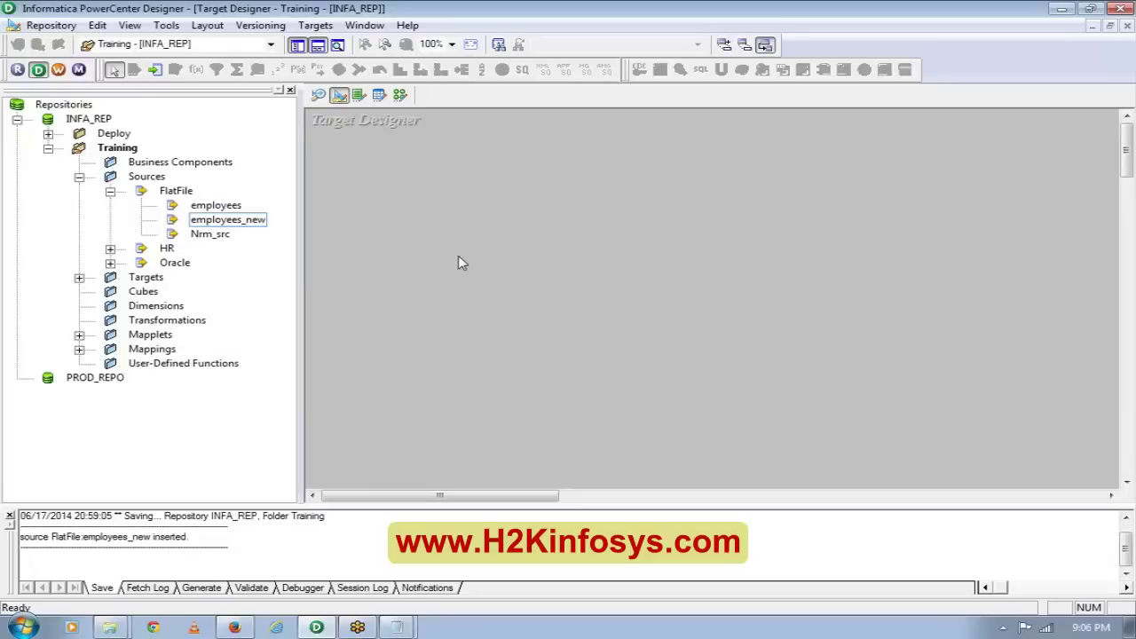
# - Create a new target table named Employee_new with the database type Flat File
pyautogui.click(316, 27)
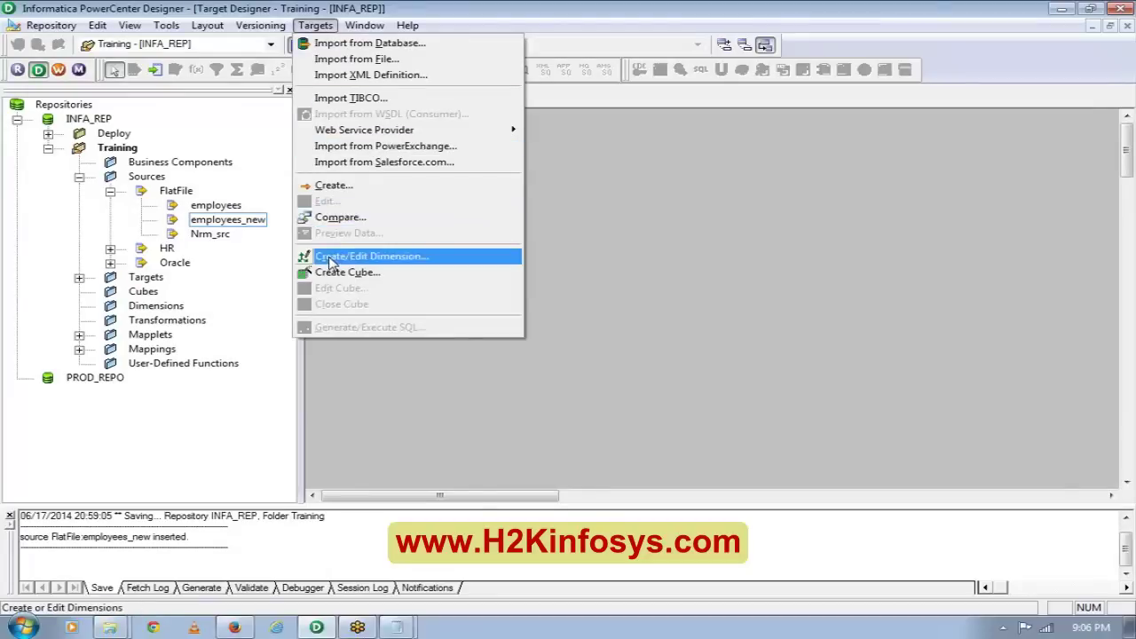
pyautogui.click(369, 183)
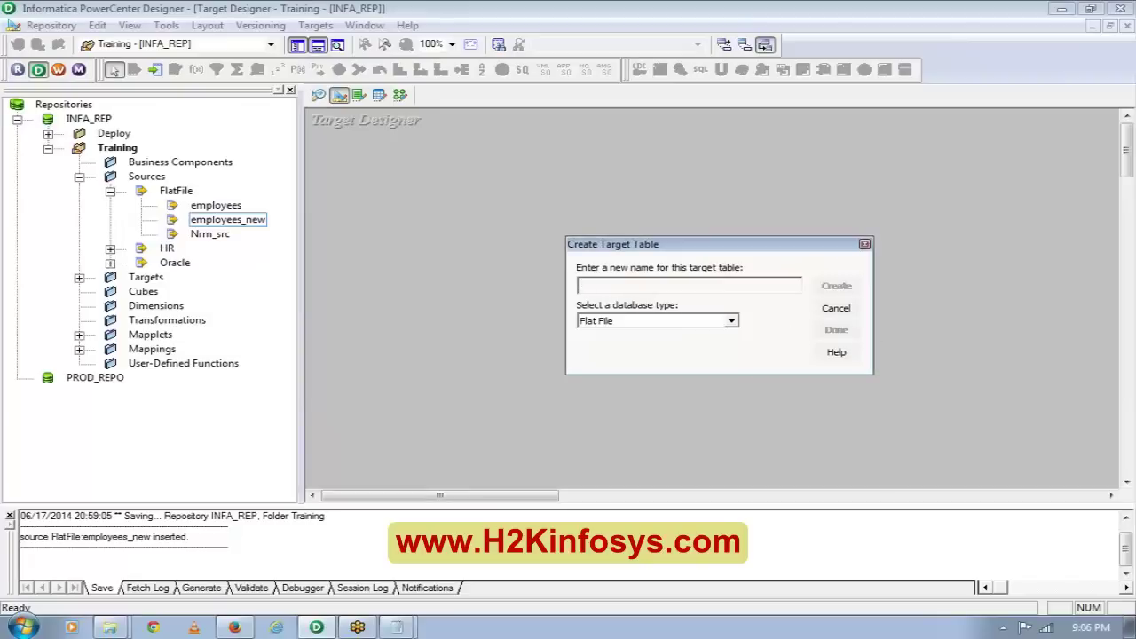
pyautogui.write('Emplo')
pyautogui.write('y')
pyautogui.write('yee')
pyautogui.write('_new')
pyautogui.click(840, 288)
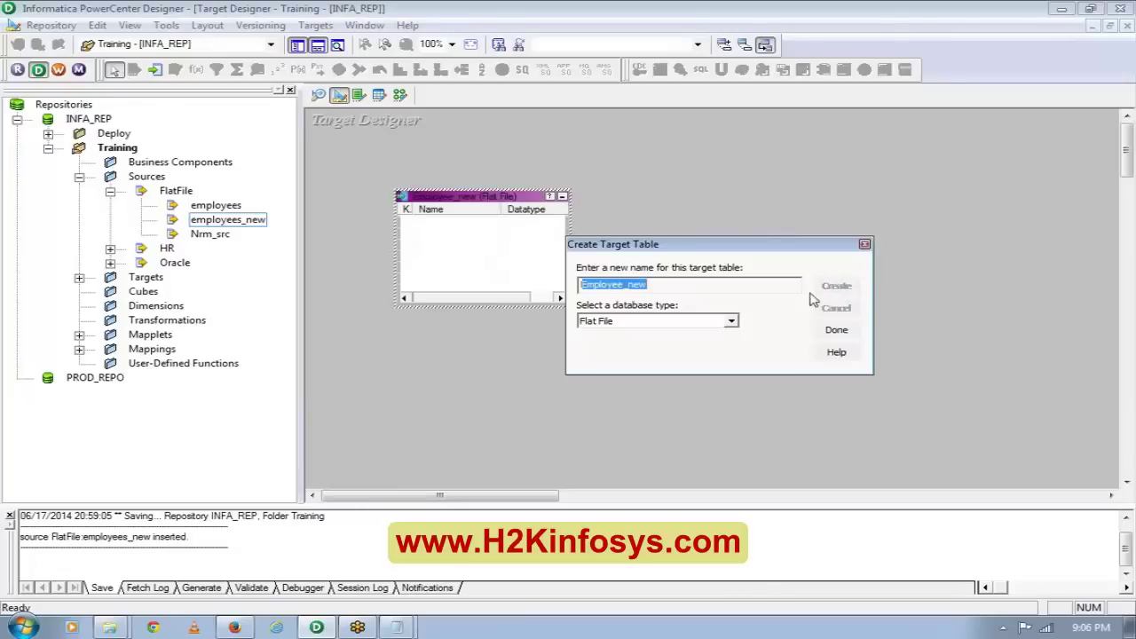
pyautogui.click(835, 332)
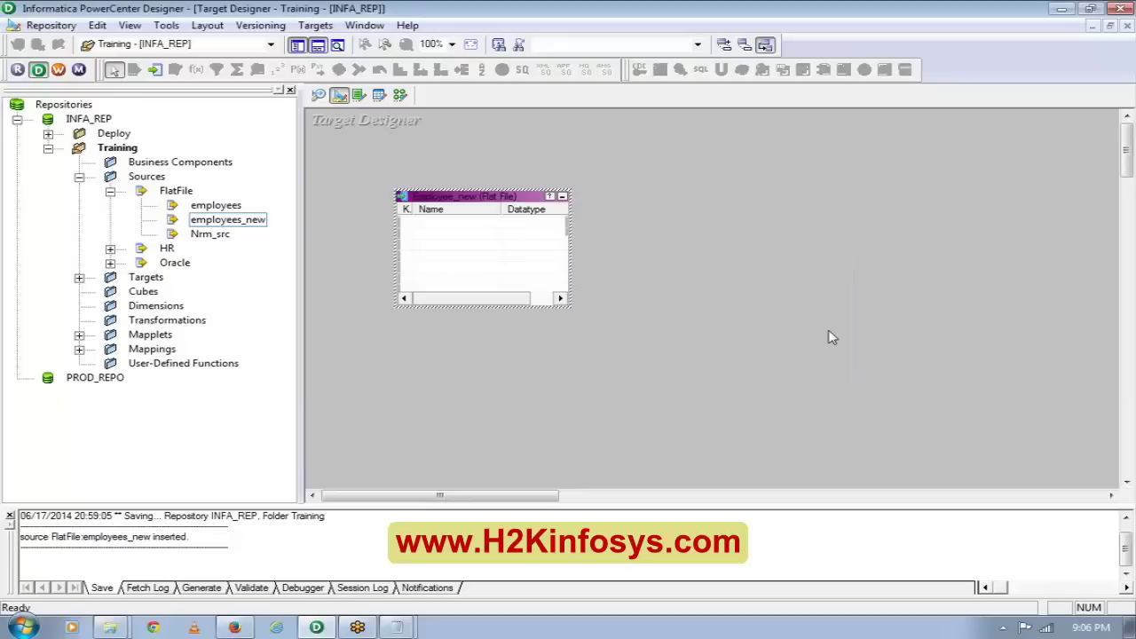
# - Open the column definitions of the Employee_new target and add a column named EMP_ID
pyautogui.doubleClick(482, 238)
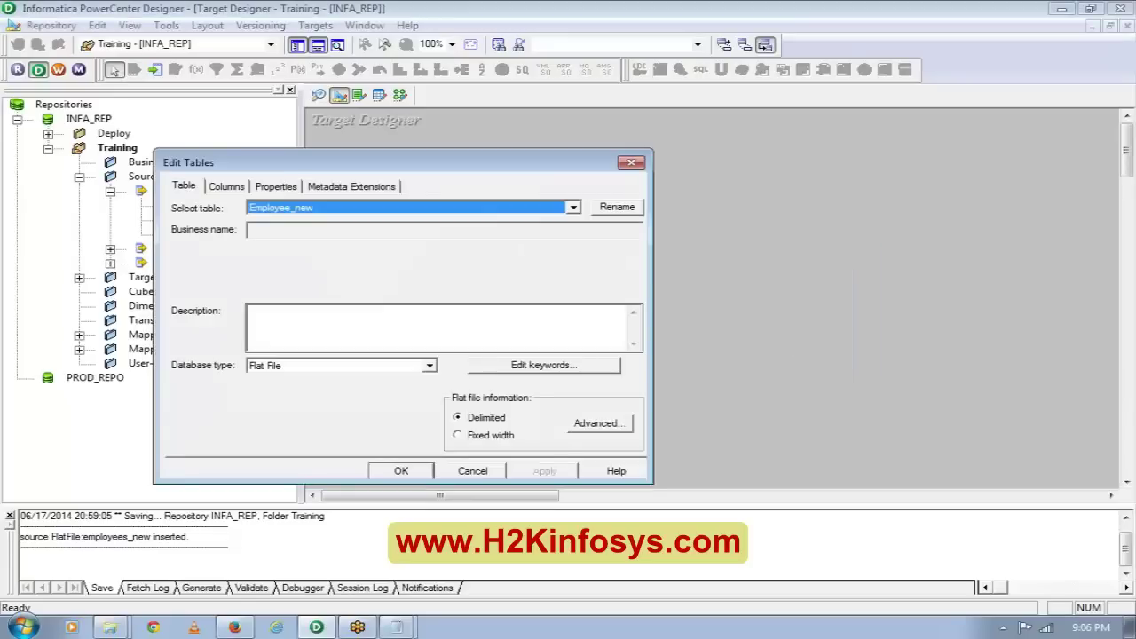
pyautogui.click(233, 188)
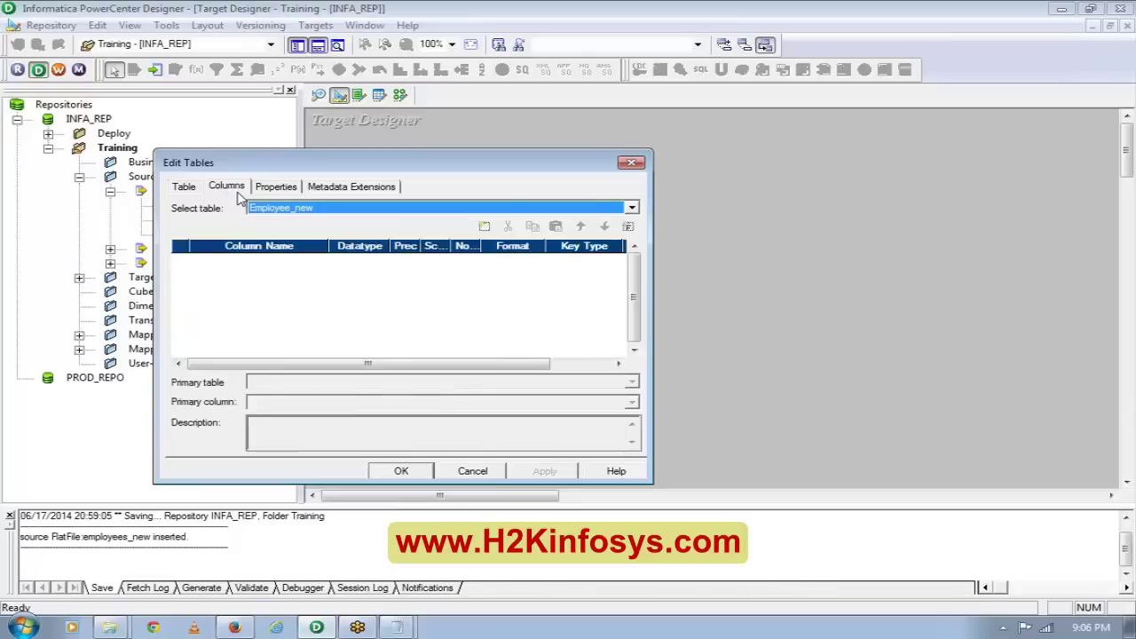
pyautogui.click(487, 229)
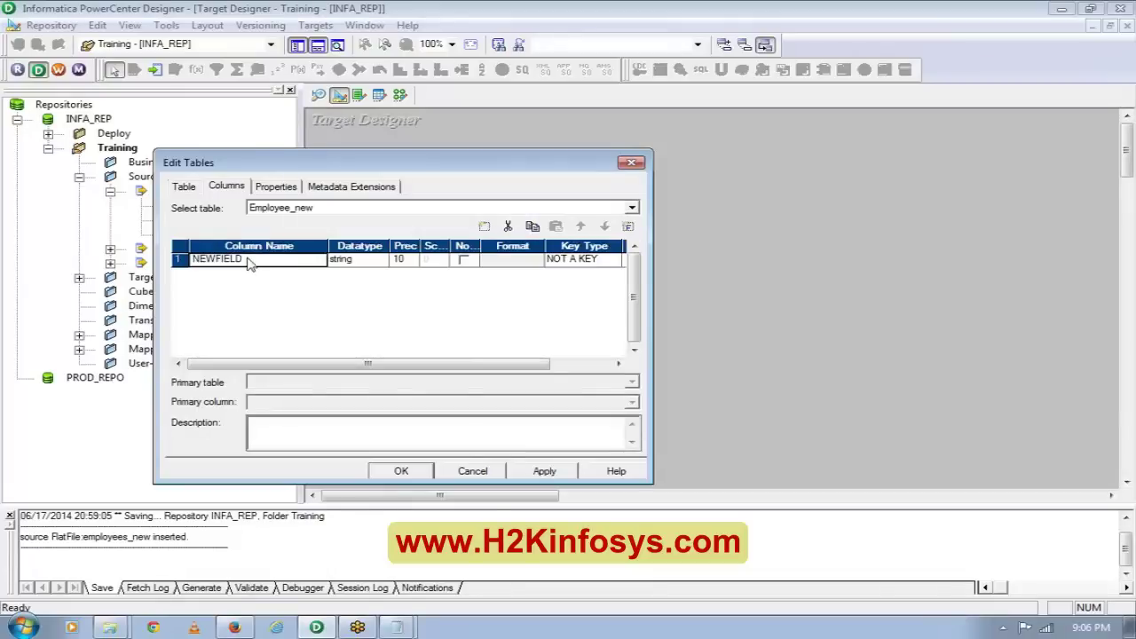
pyautogui.click(249, 260)
pyautogui.moveTo(245, 259); pyautogui.dragTo(139, 252)
pyautogui.write('E')
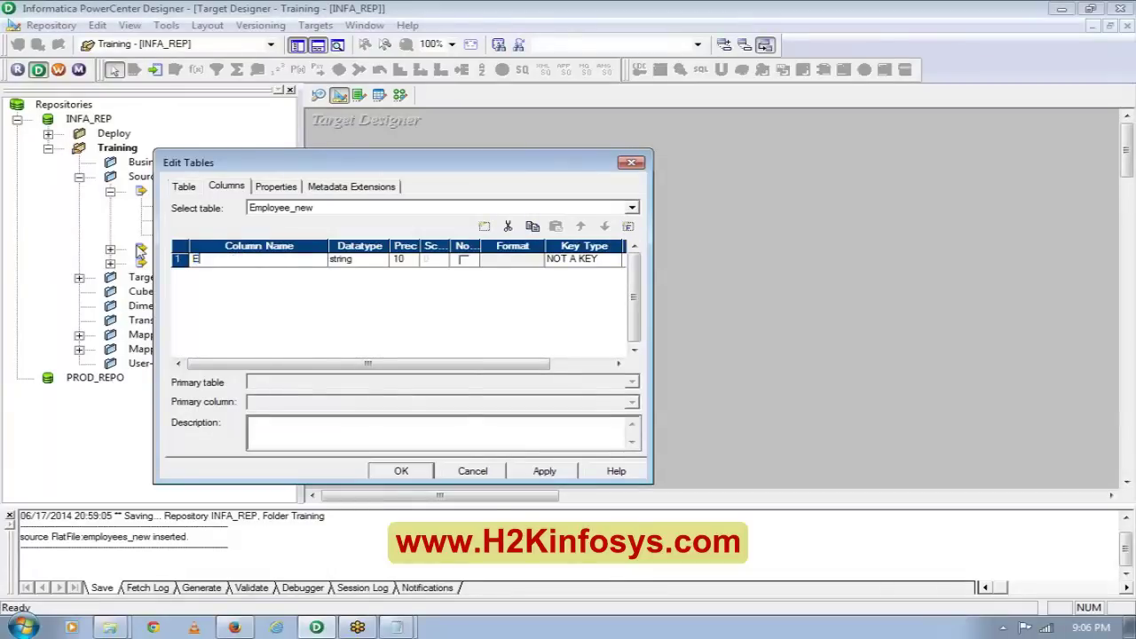
pyautogui.write('MP_ID')
# - Add a second column named EMP_FULL_NAME to the Employee_new target
pyautogui.click(484, 227)
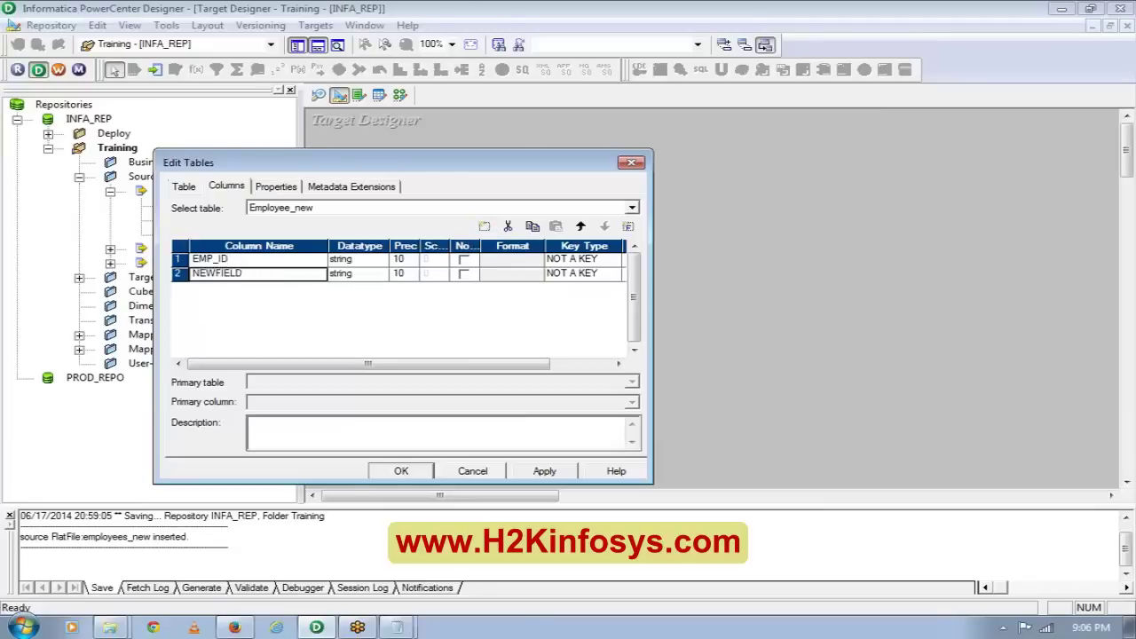
pyautogui.click(255, 278)
pyautogui.write('EMP')
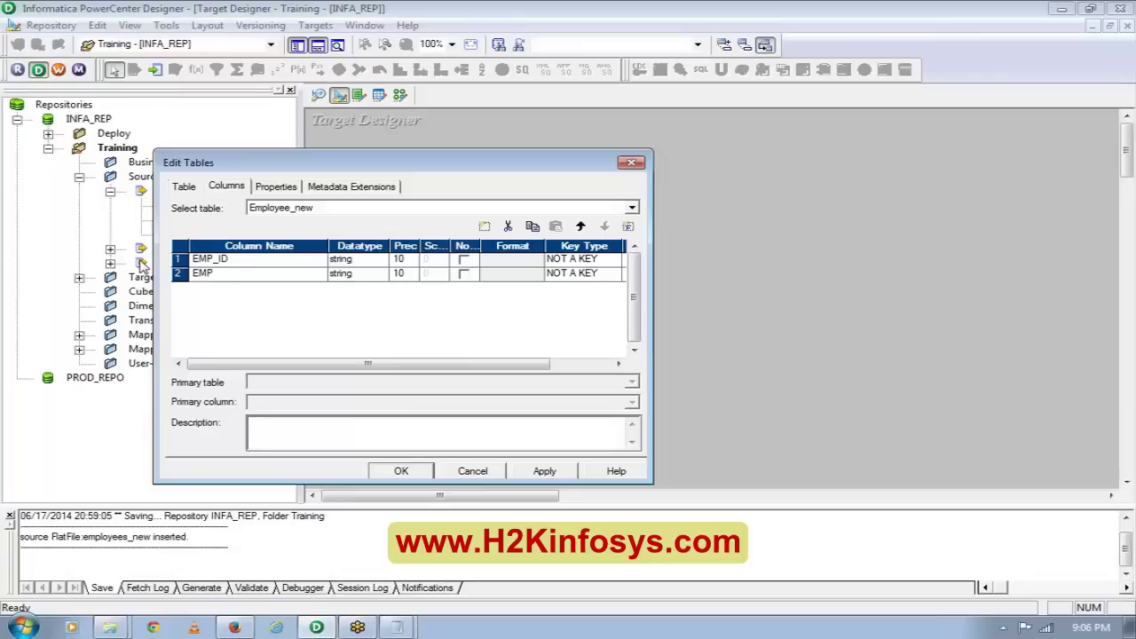
pyautogui.write('_FULL_NAME')
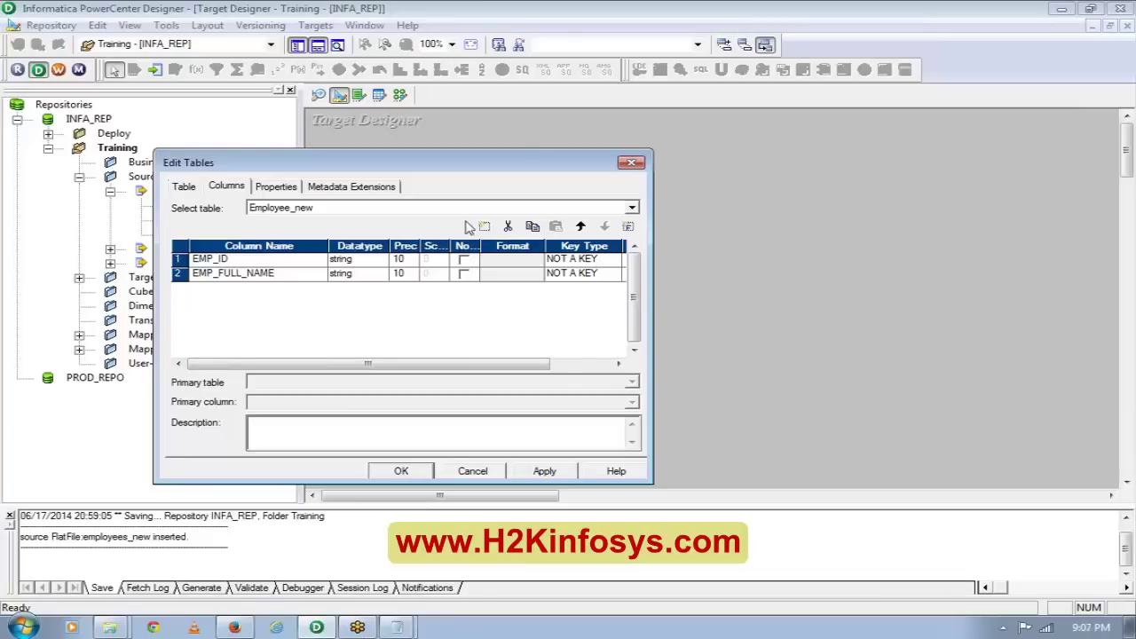
# - Add a third column named NET_SALARY and a fourth column named DEPARTMENT_ID to the Employee_new target
pyautogui.click(484, 225)
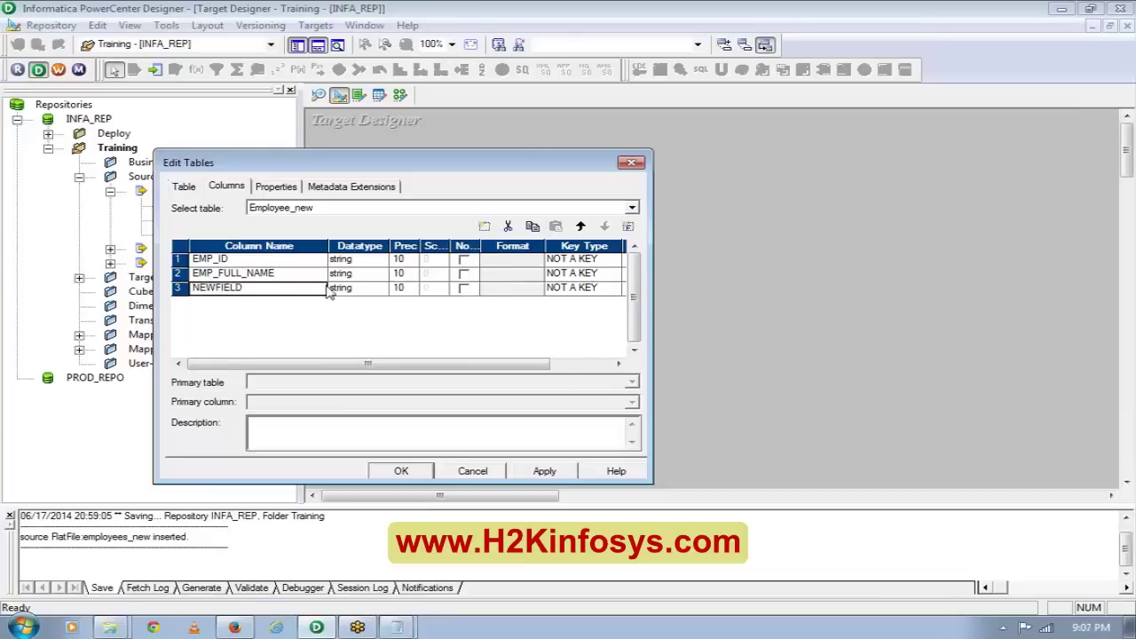
pyautogui.click(238, 289)
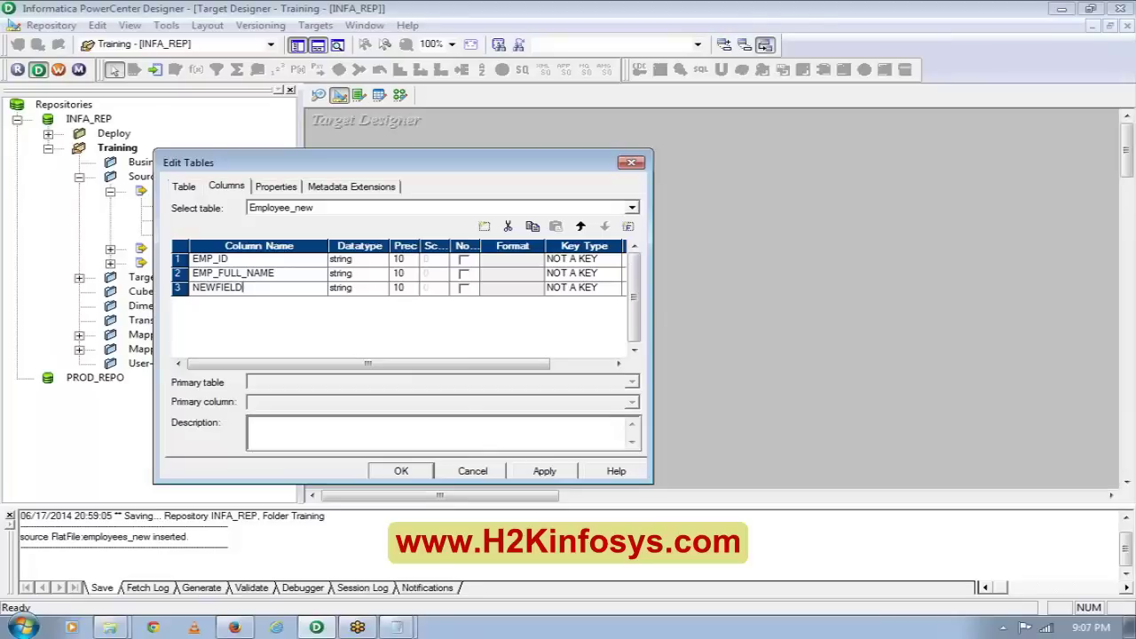
pyautogui.moveTo(243, 288); pyautogui.dragTo(189, 288)
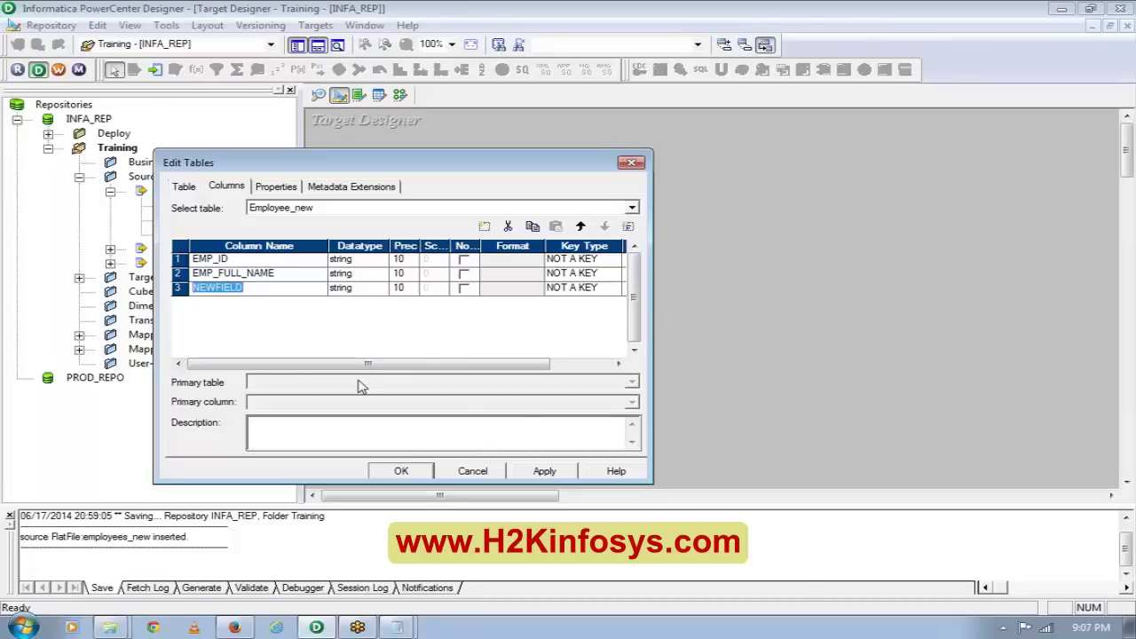
pyautogui.write('SALAY')
pyautogui.press('BackSpace')
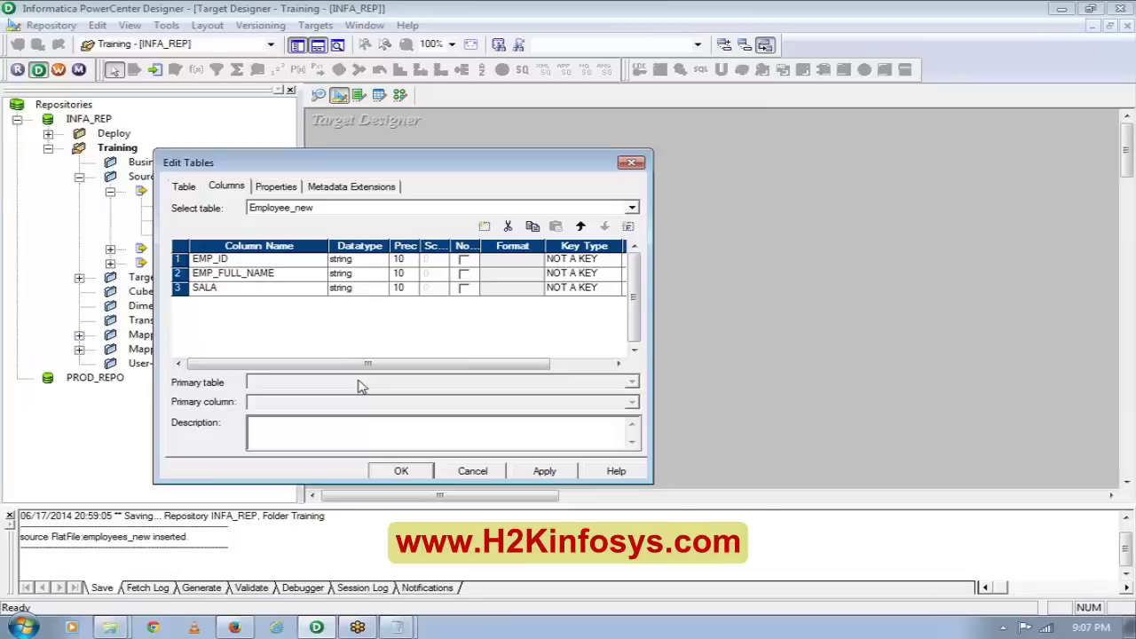
pyautogui.write('RY')
pyautogui.press('Left')
pyautogui.press('Left')
pyautogui.press('Left')
pyautogui.press('Left')
pyautogui.press('Left')
pyautogui.press('Left')
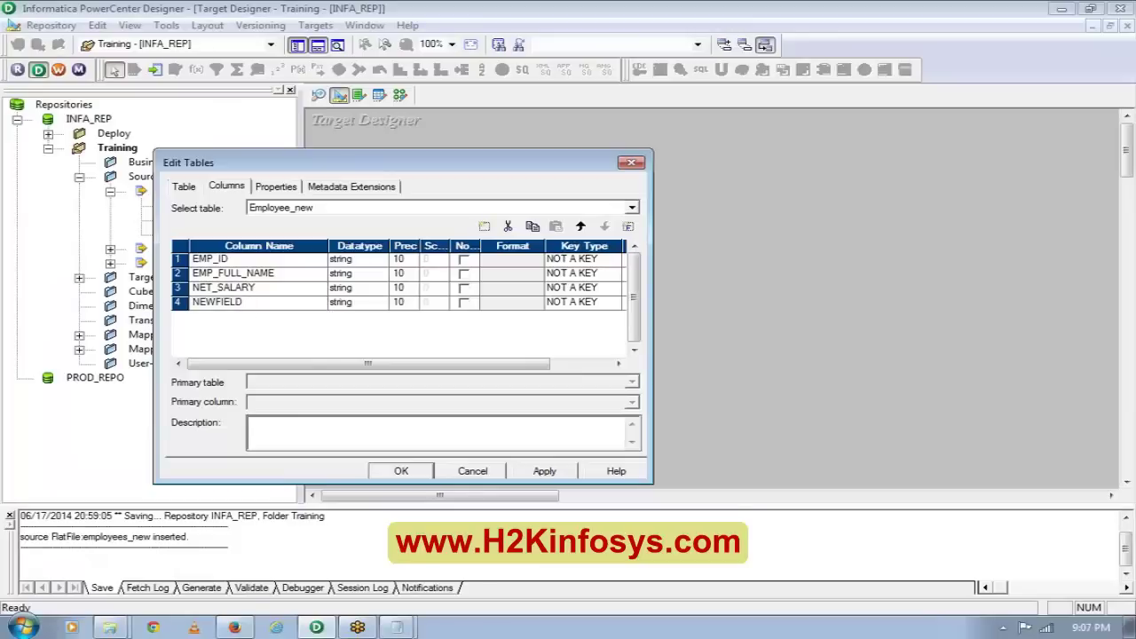
pyautogui.click(250, 306)
pyautogui.write('DEPARTMENT_ID')
# - Set the precision of EMP_ID to 5 and of EMP_FULL_NAME to 40, and apply the column definitions
pyautogui.click(404, 260)
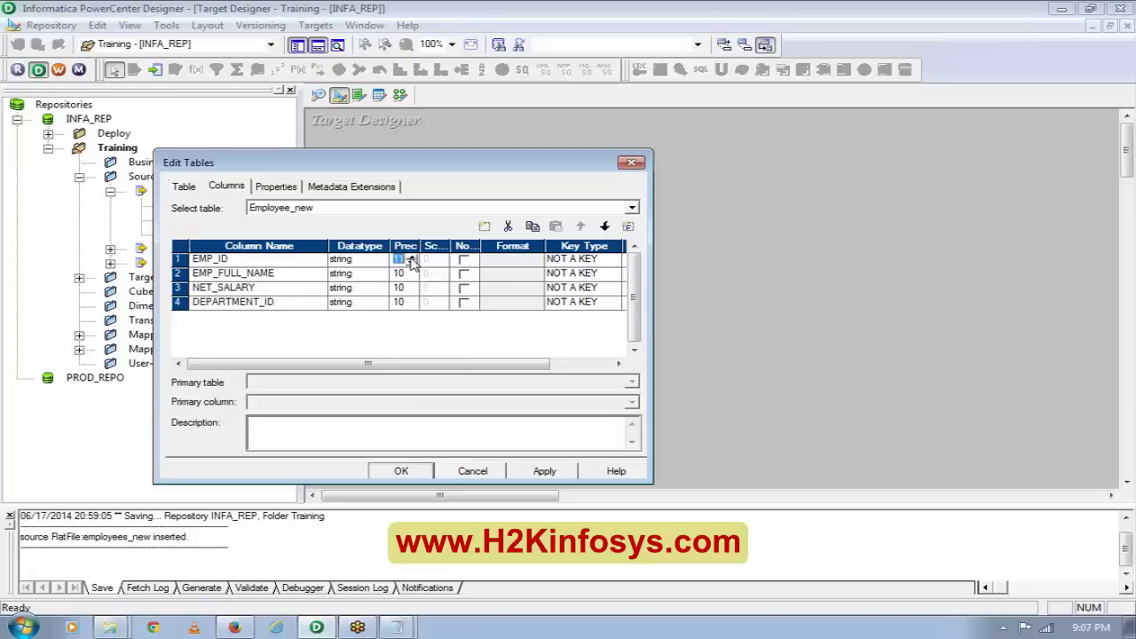
pyautogui.press('BackSpace')
pyautogui.write('5')
pyautogui.click(410, 274)
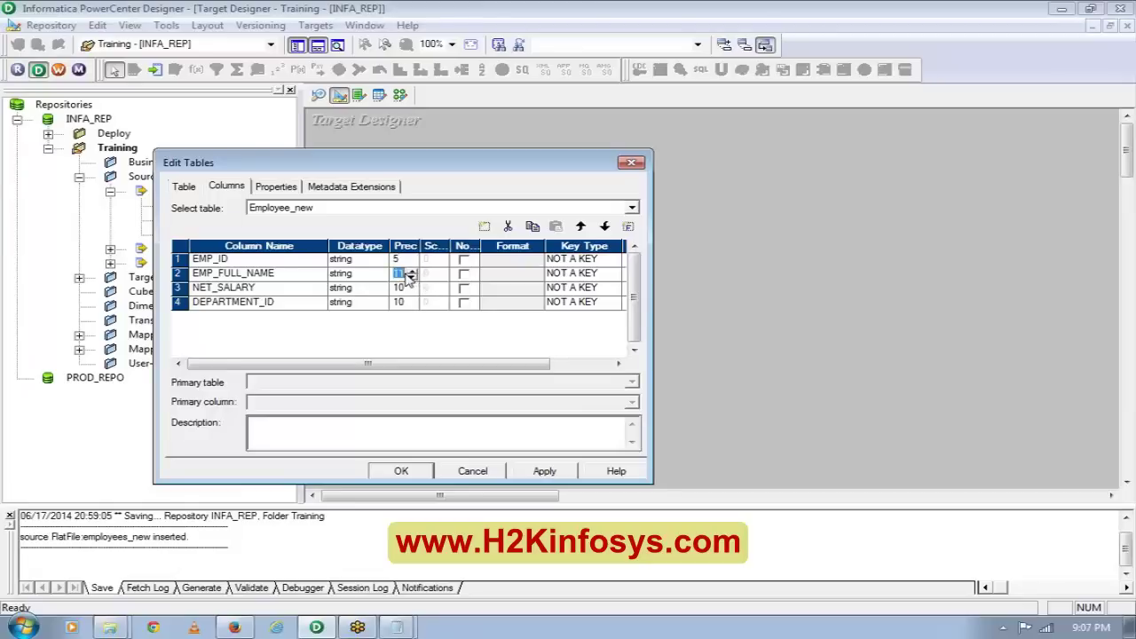
pyautogui.write('11')
pyautogui.press('BackSpace')
pyautogui.press('BackSpace')
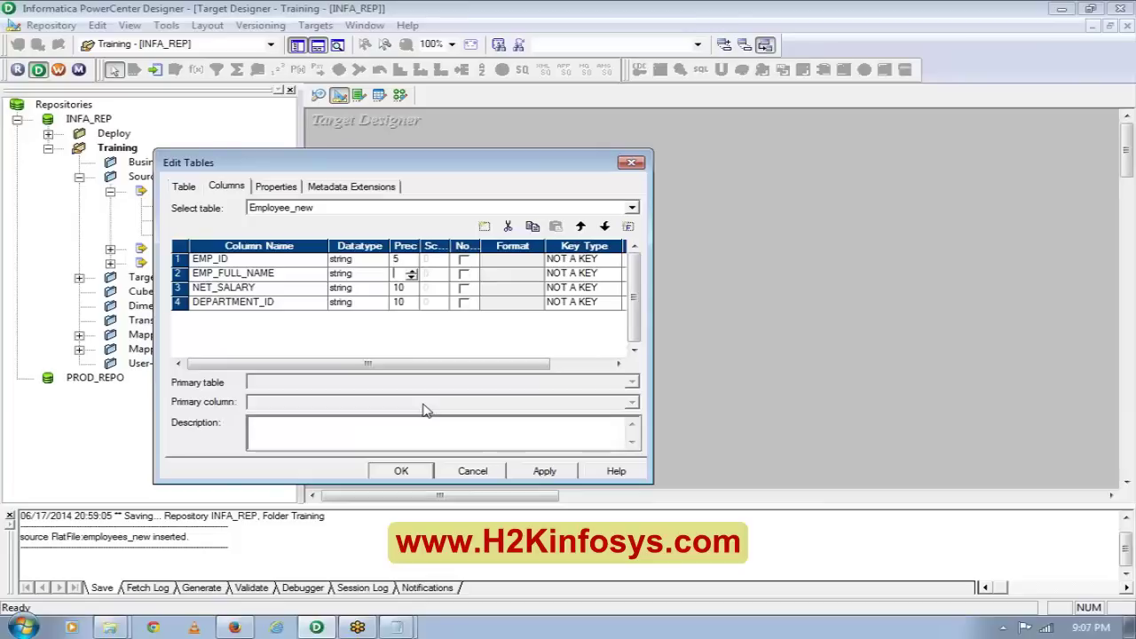
pyautogui.write('40')
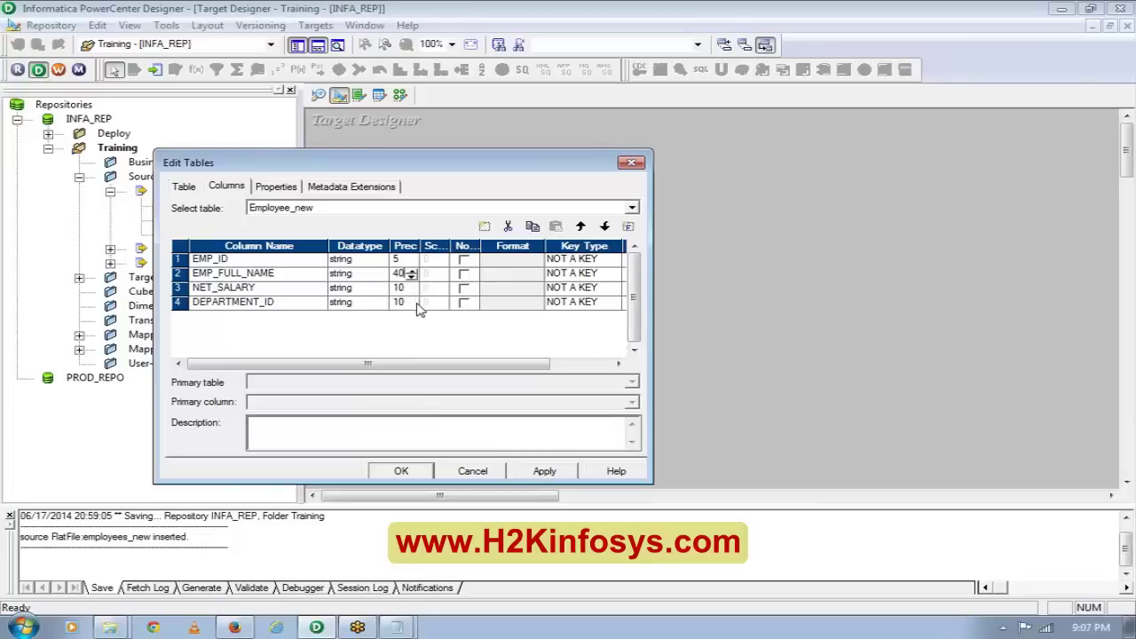
pyautogui.click(418, 303)
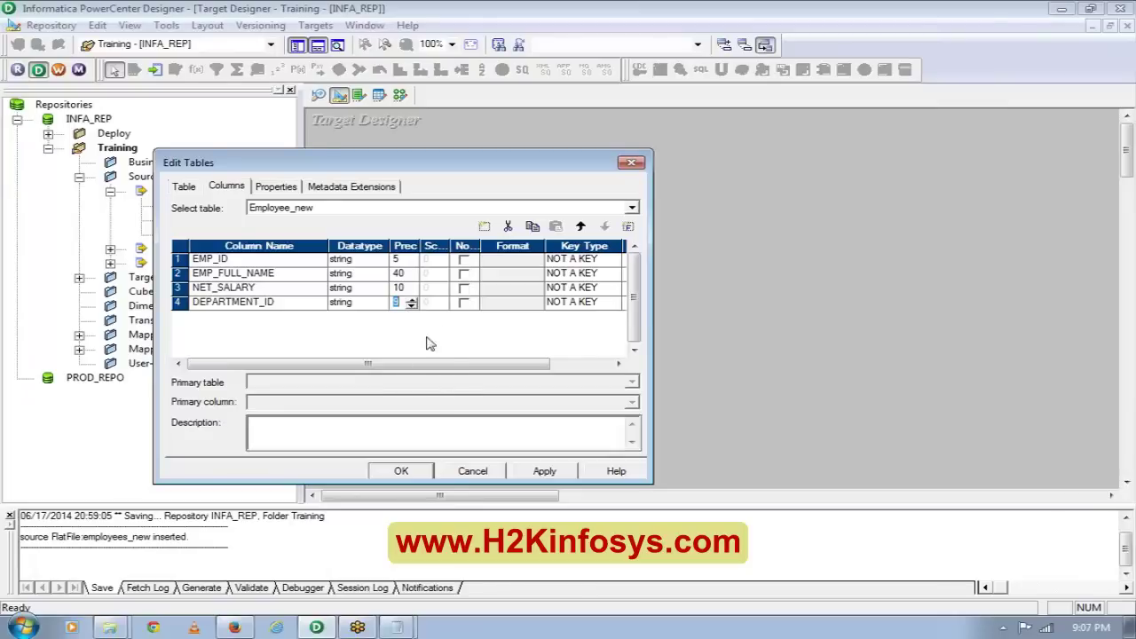
pyautogui.click(412, 300)
pyautogui.click(545, 471)
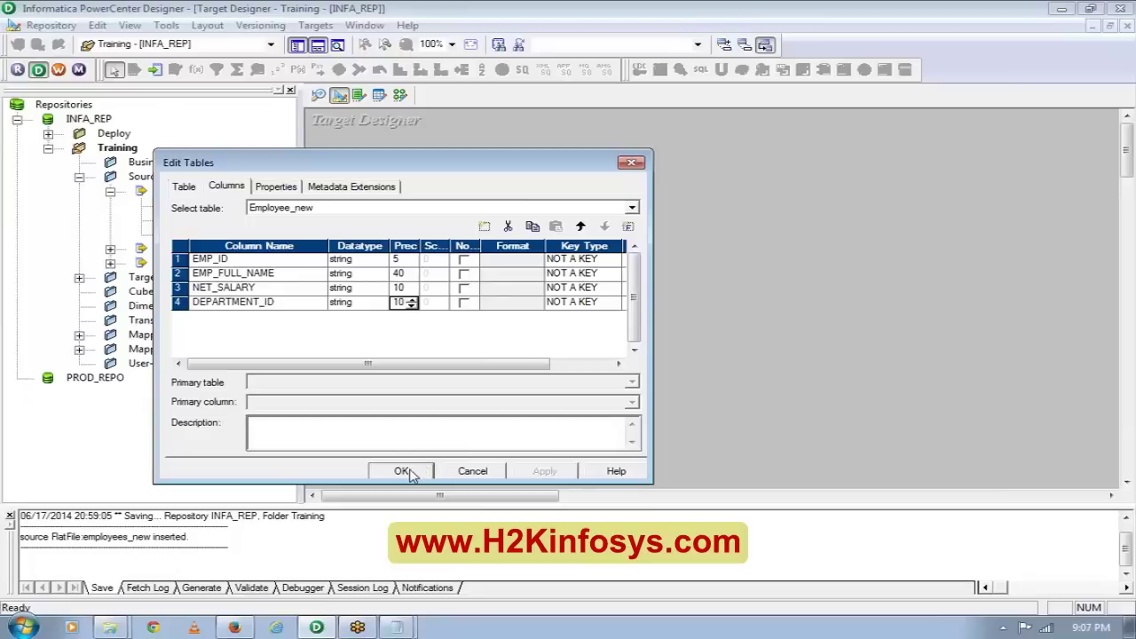
# - Change the Employee_new target's flat file format to fixed width and accept the table definition
pyautogui.click(187, 190)
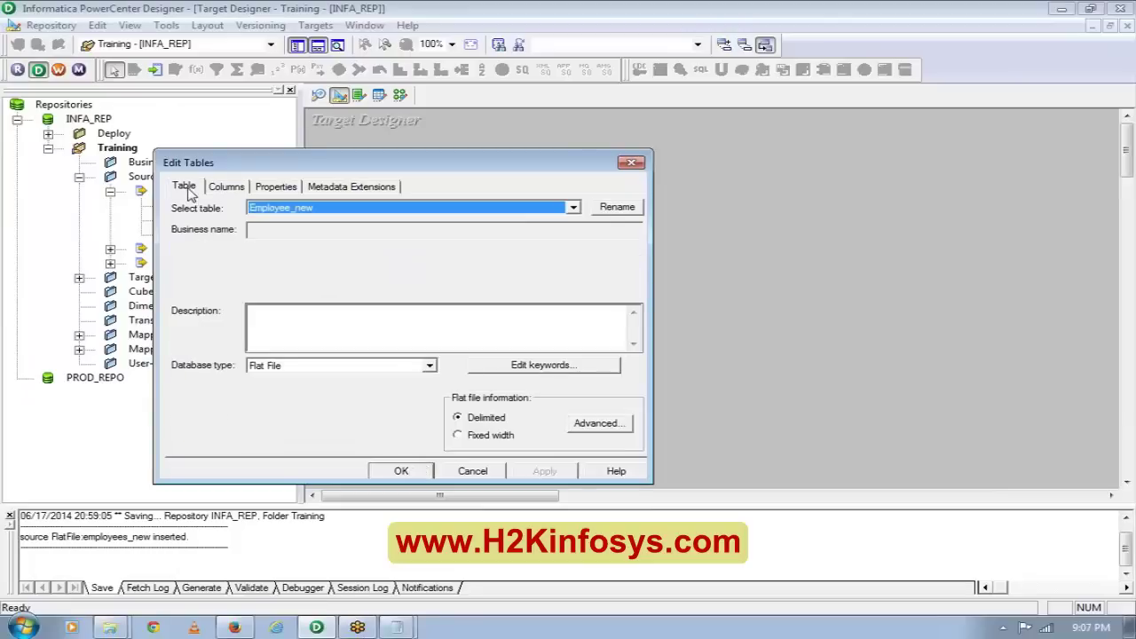
pyautogui.click(458, 436)
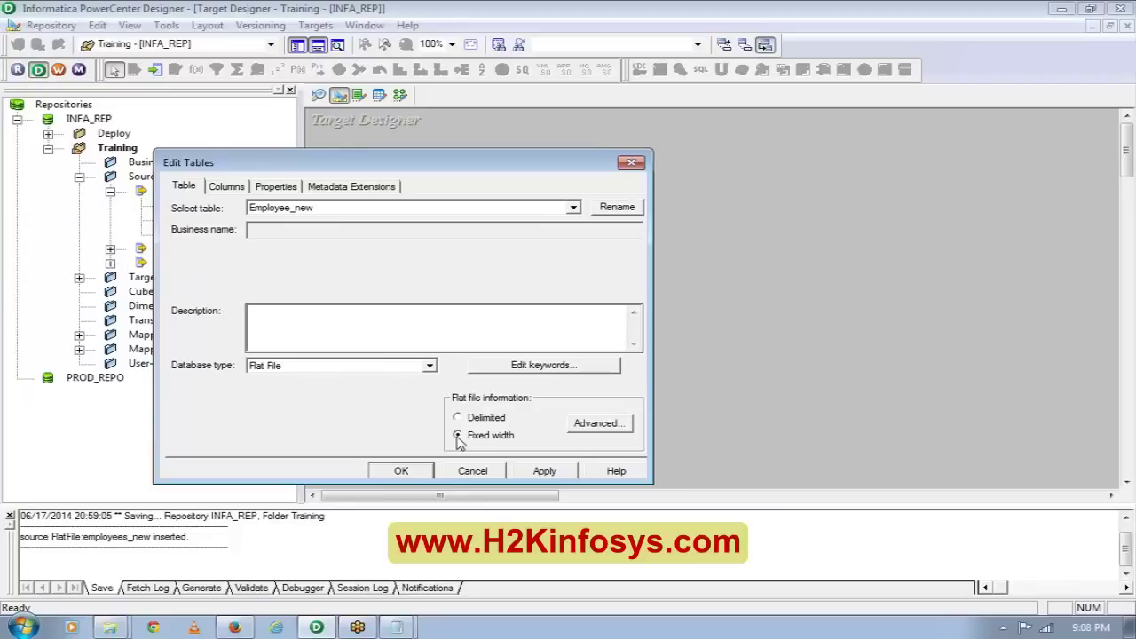
pyautogui.click(542, 471)
pyautogui.click(432, 472)
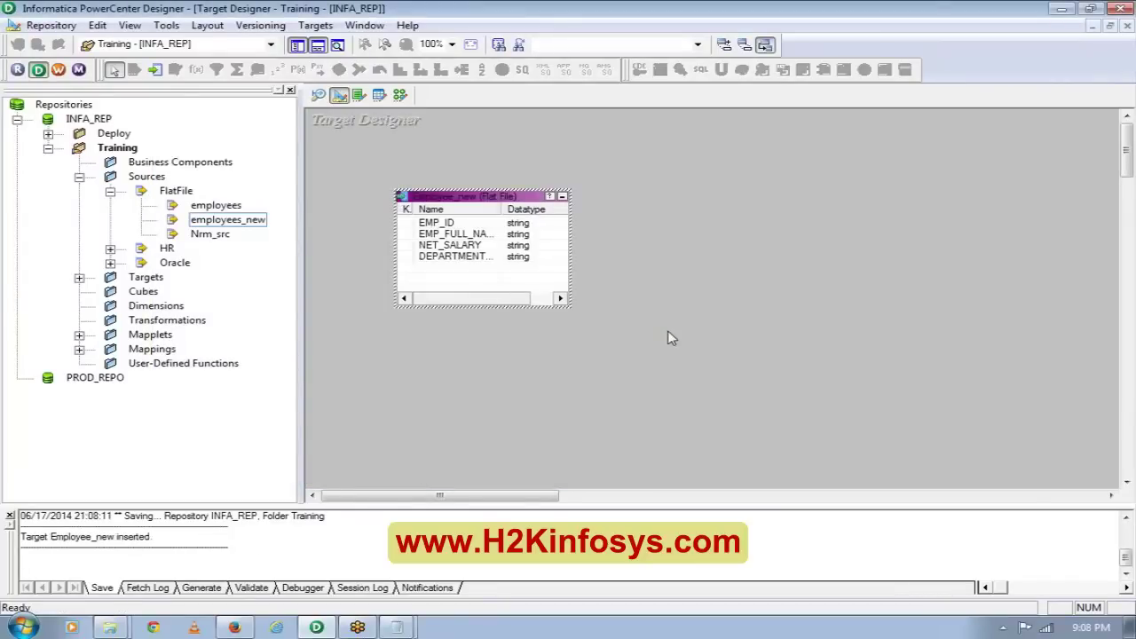
# - Switch to the Source Analyzer and collapse the employees_new source to an icon
pyautogui.click(321, 95)
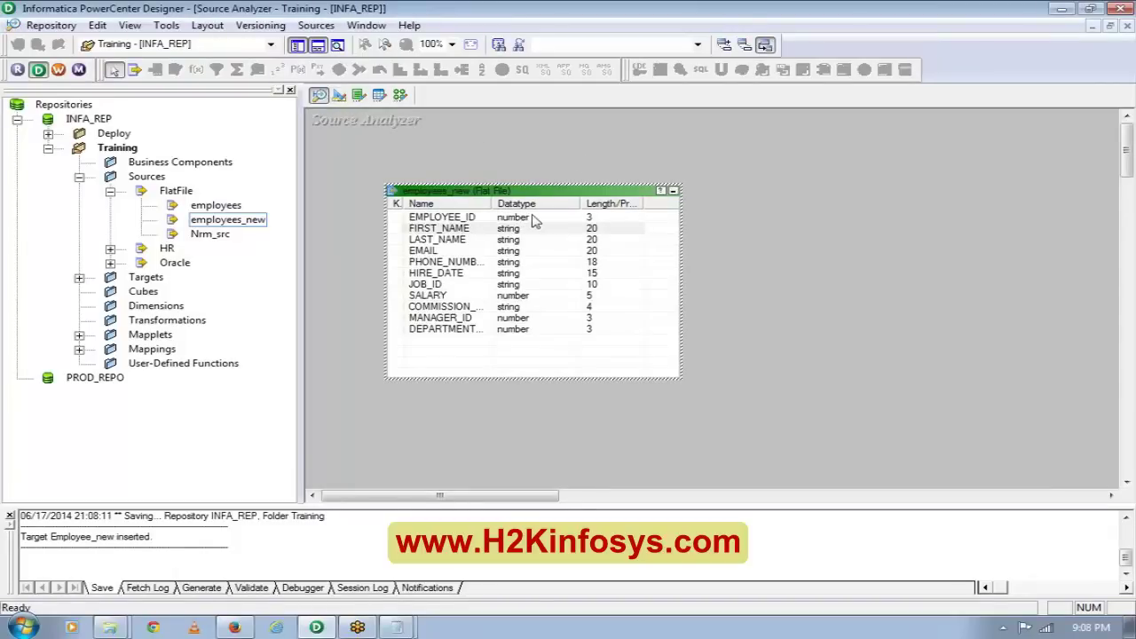
pyautogui.click(674, 192)
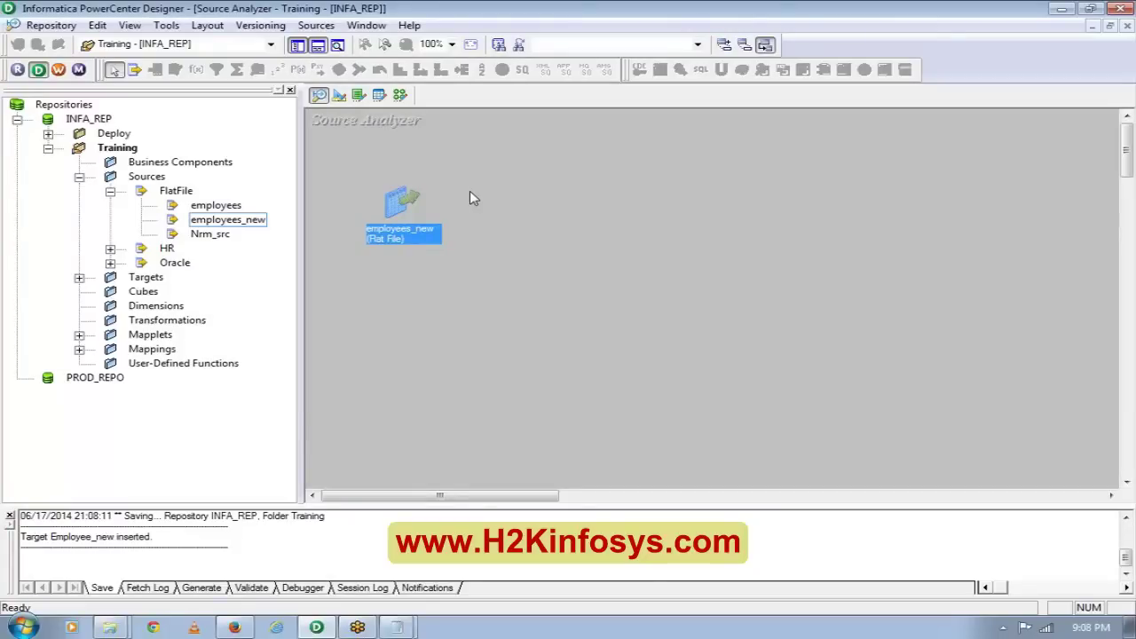
pyautogui.click(318, 26)
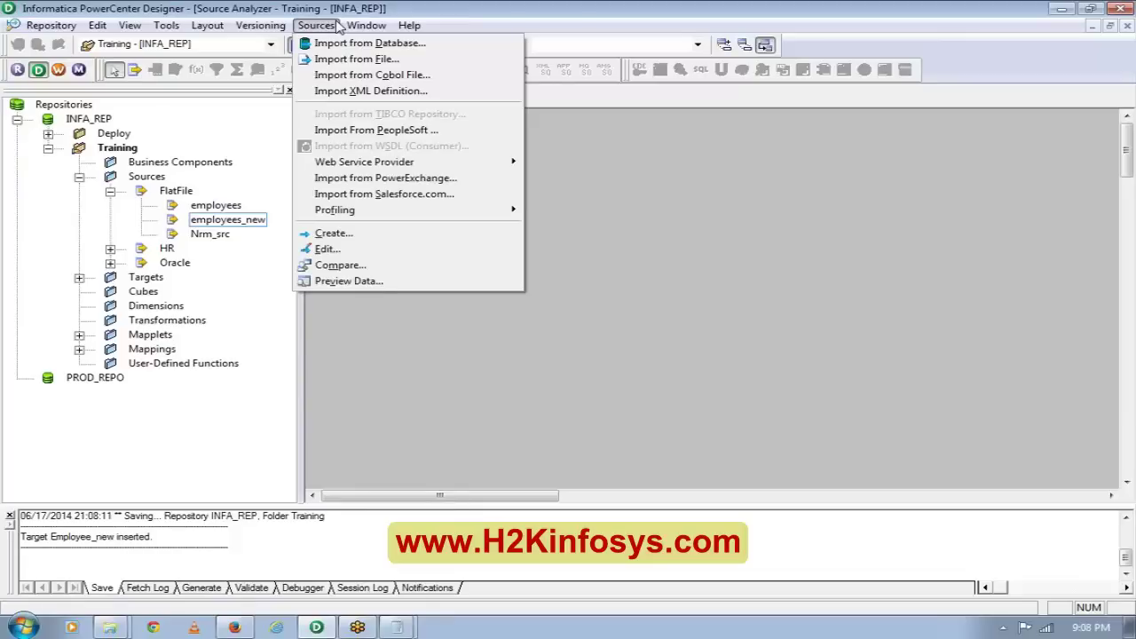
pyautogui.click(709, 199)
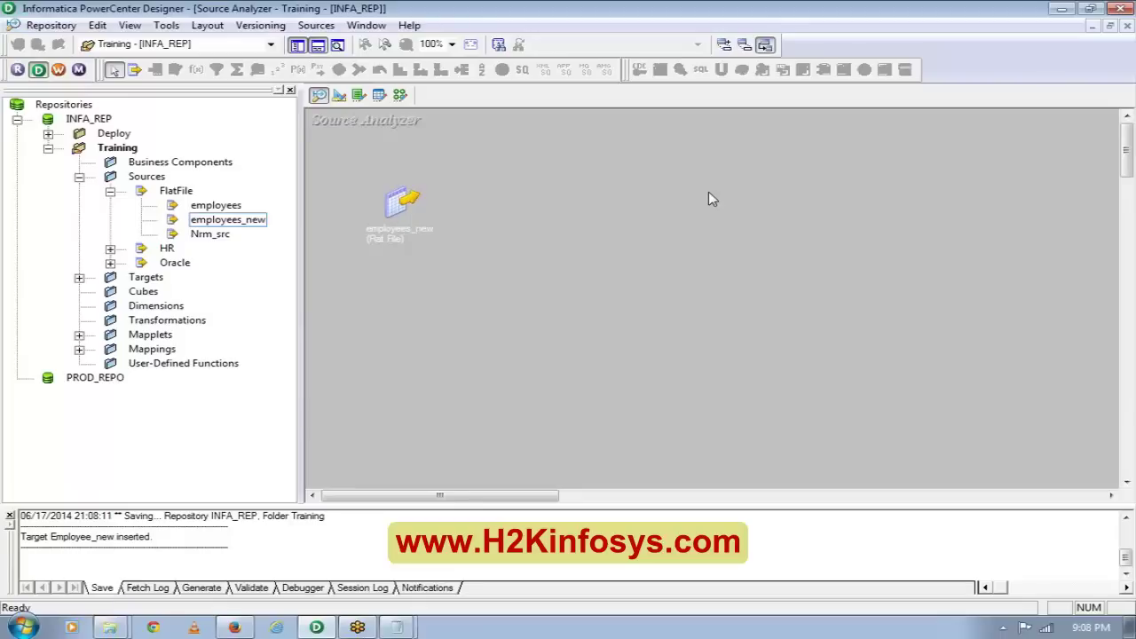
# - Create a new source named file_test with the database type Flat File and close the creation dialog
pyautogui.click(313, 26)
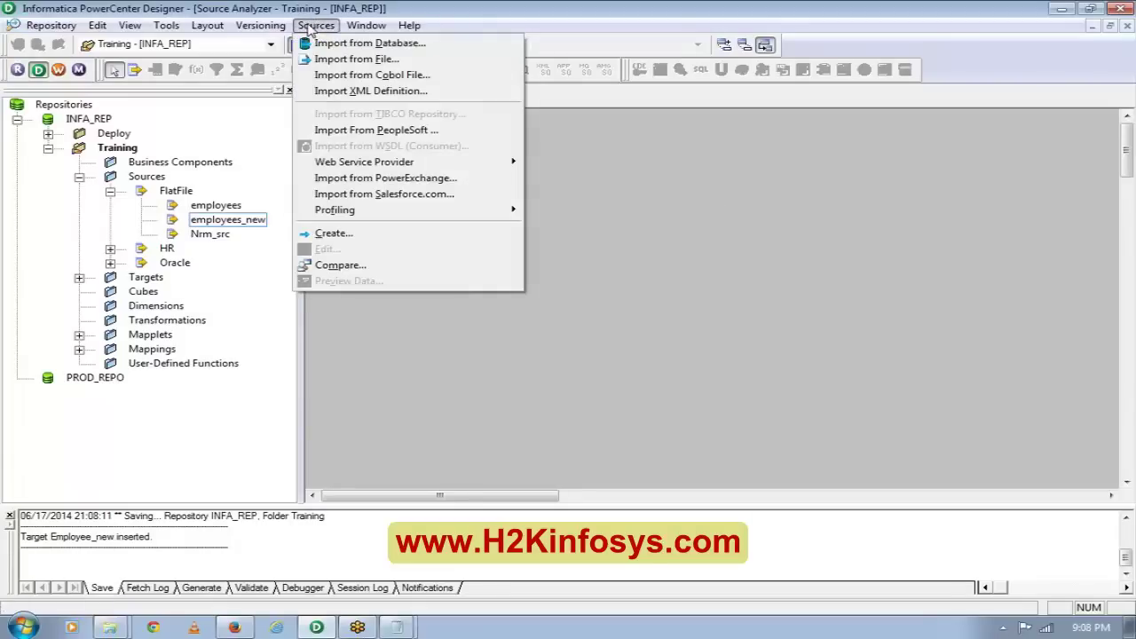
pyautogui.click(351, 232)
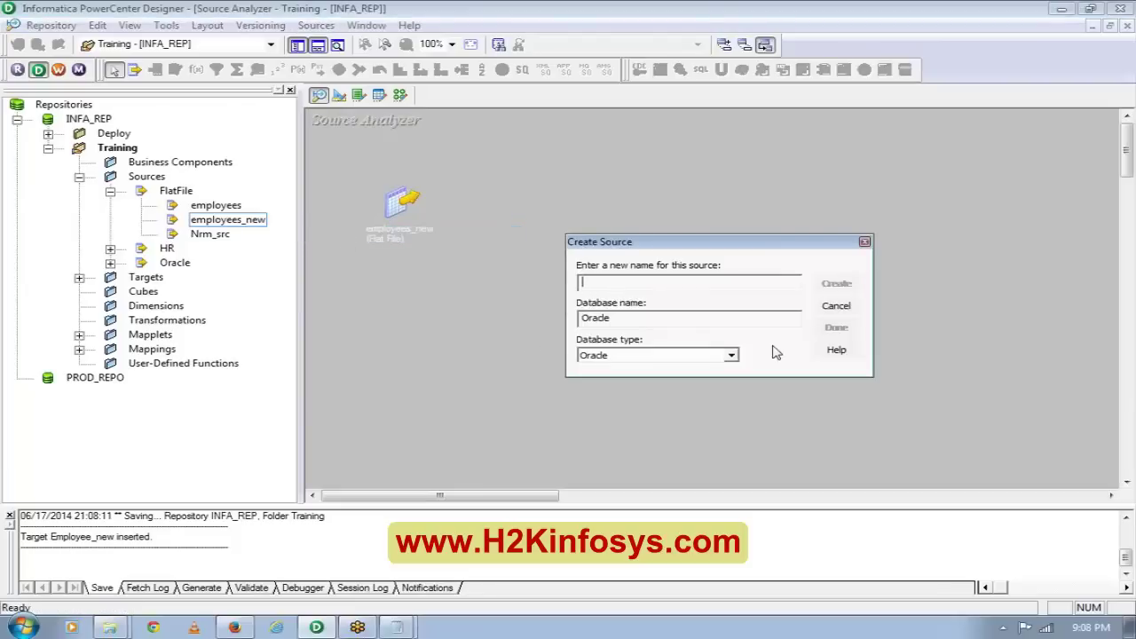
pyautogui.write('file')
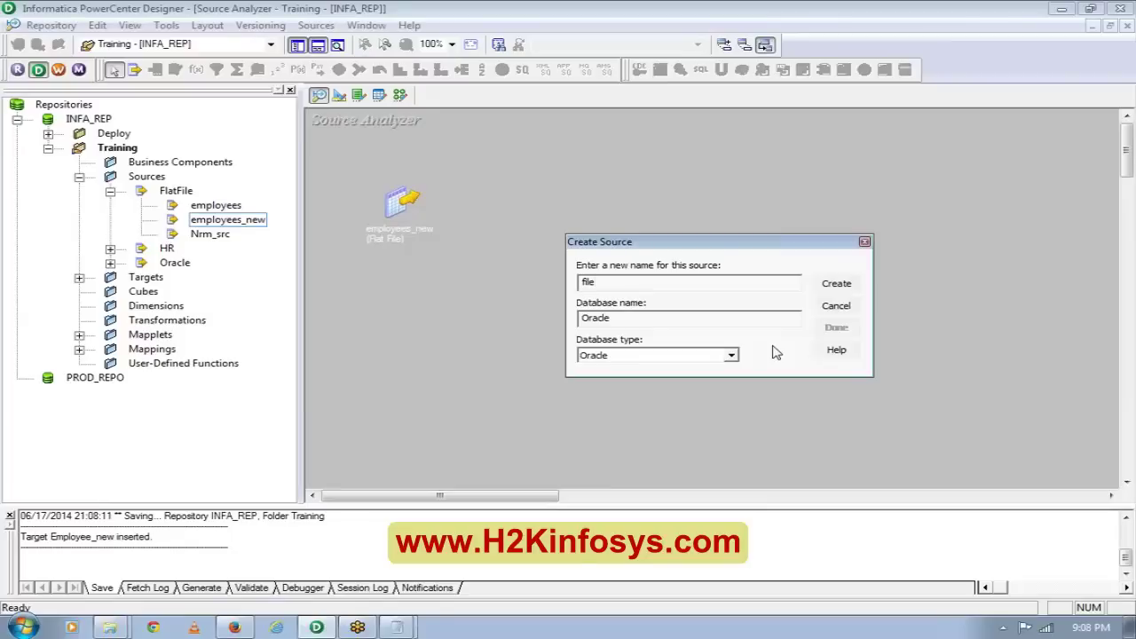
pyautogui.write('_test')
pyautogui.click(731, 355)
pyautogui.click(732, 373)
pyautogui.click(733, 373)
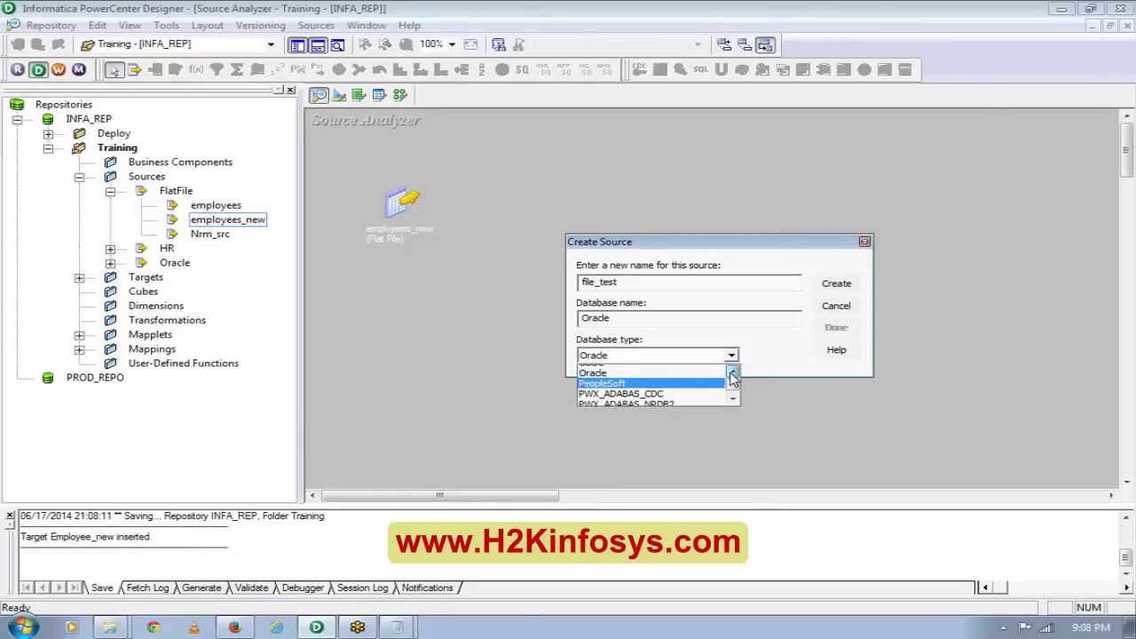
pyautogui.click(732, 373)
pyautogui.click(733, 373)
pyautogui.click(733, 372)
pyautogui.click(732, 373)
pyautogui.click(732, 373)
pyautogui.click(732, 373)
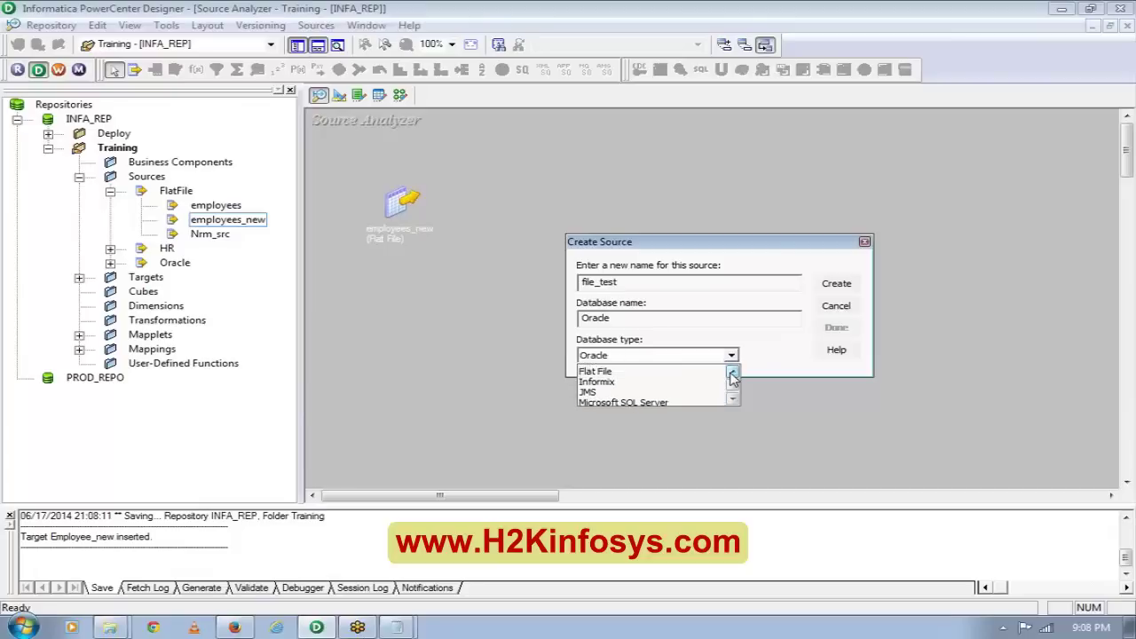
pyautogui.click(732, 372)
pyautogui.click(693, 380)
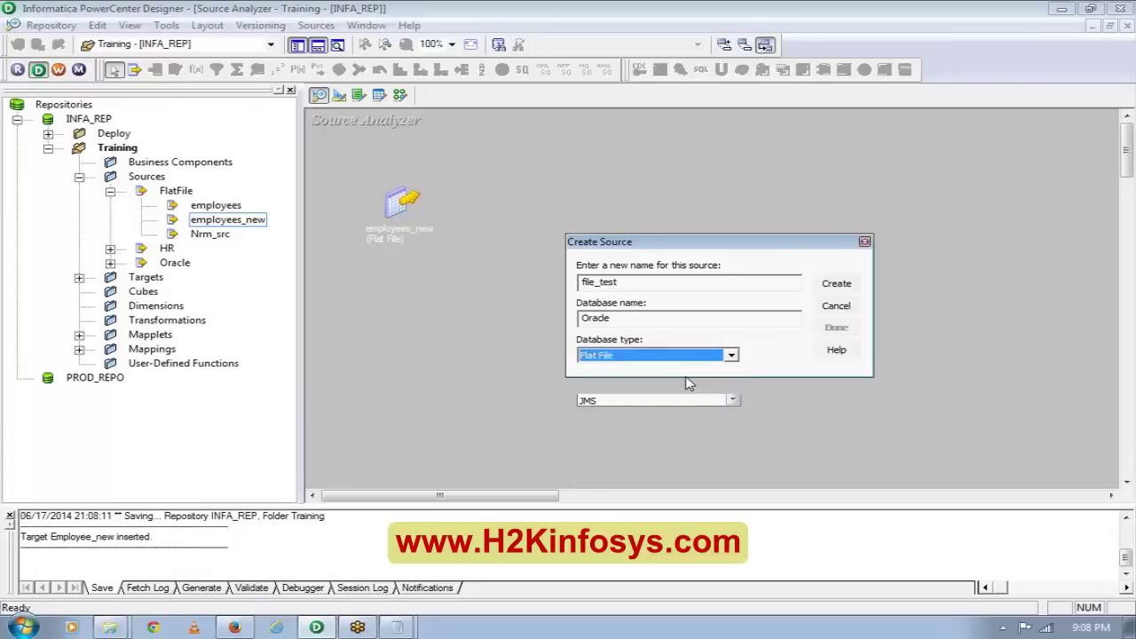
pyautogui.click(845, 287)
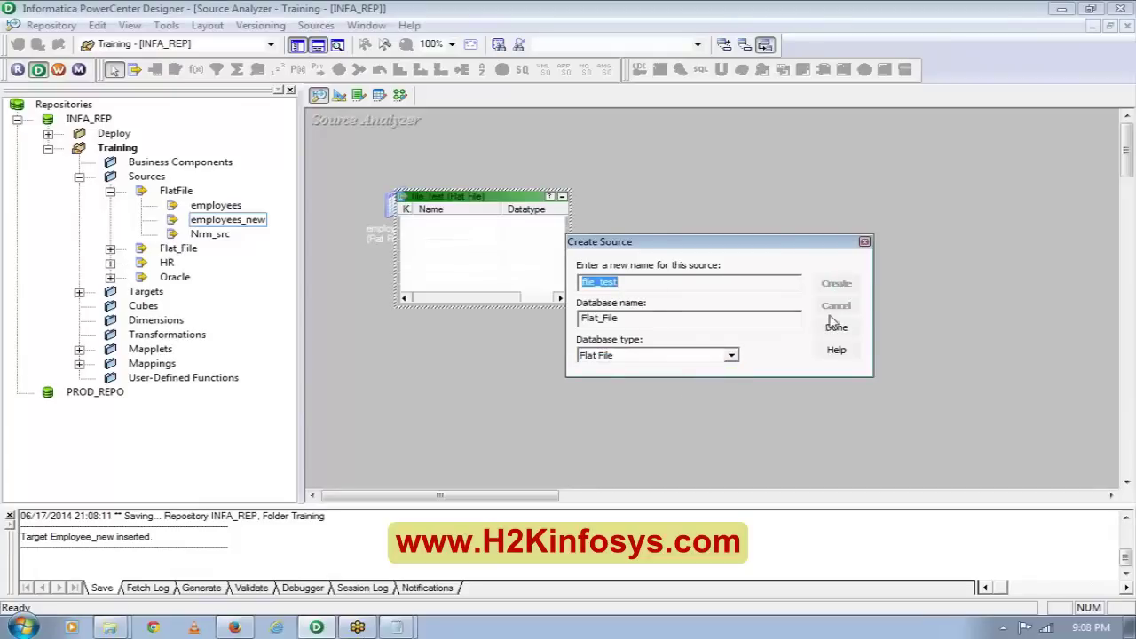
pyautogui.click(865, 243)
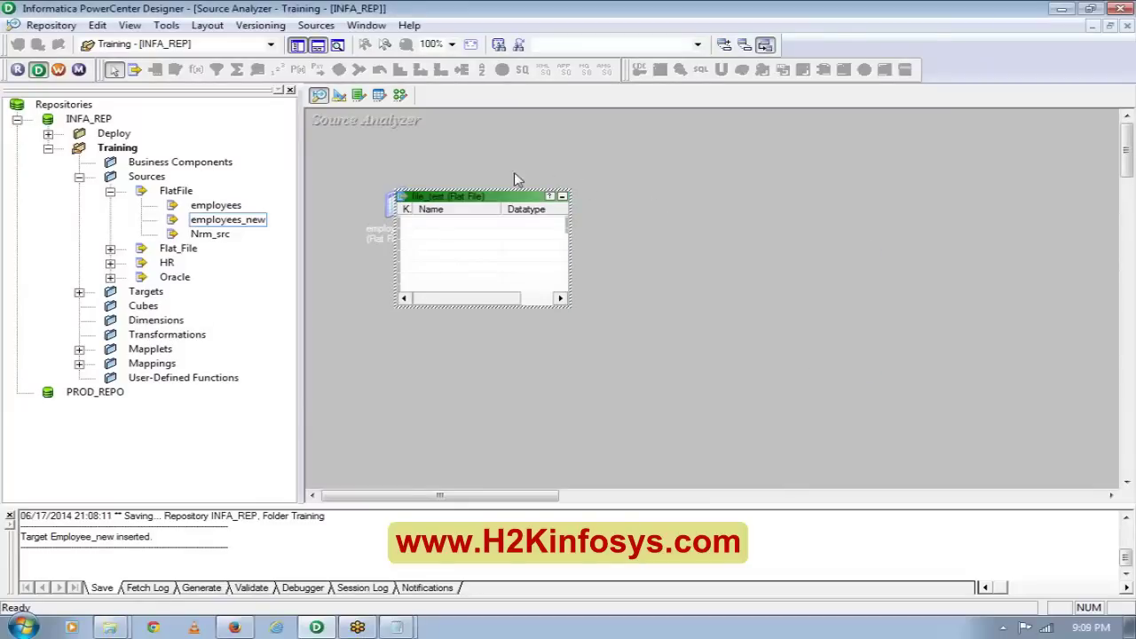
# - Move the file_test source clear of employees_new and add five columns with default names to it
pyautogui.moveTo(498, 194); pyautogui.dragTo(550, 255)
pyautogui.doubleClick(519, 298)
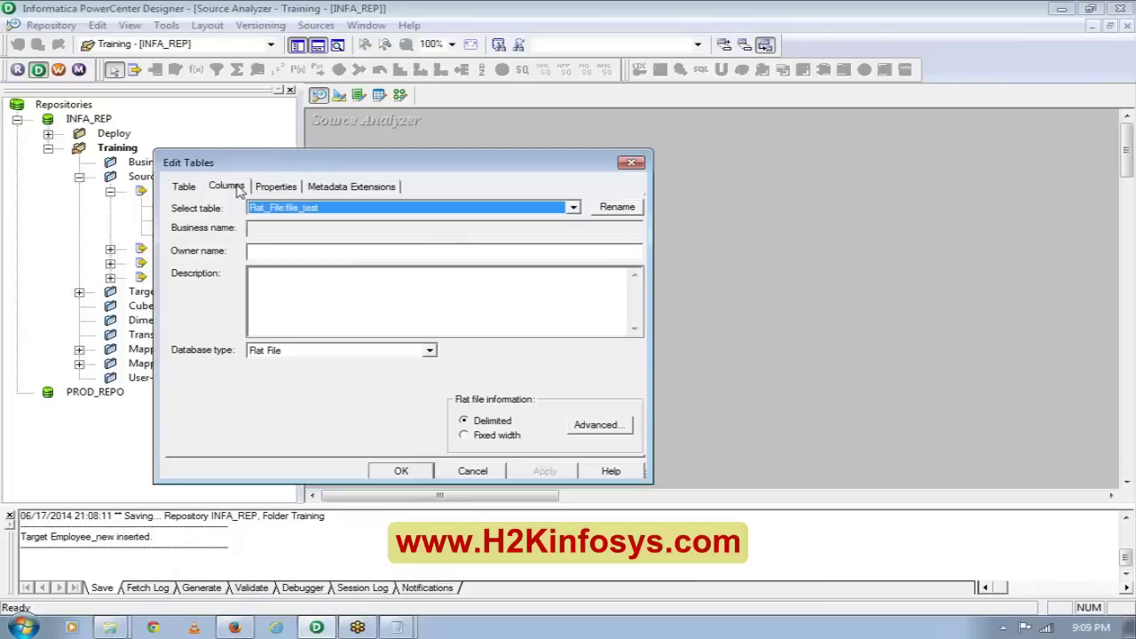
pyautogui.click(238, 187)
pyautogui.click(480, 226)
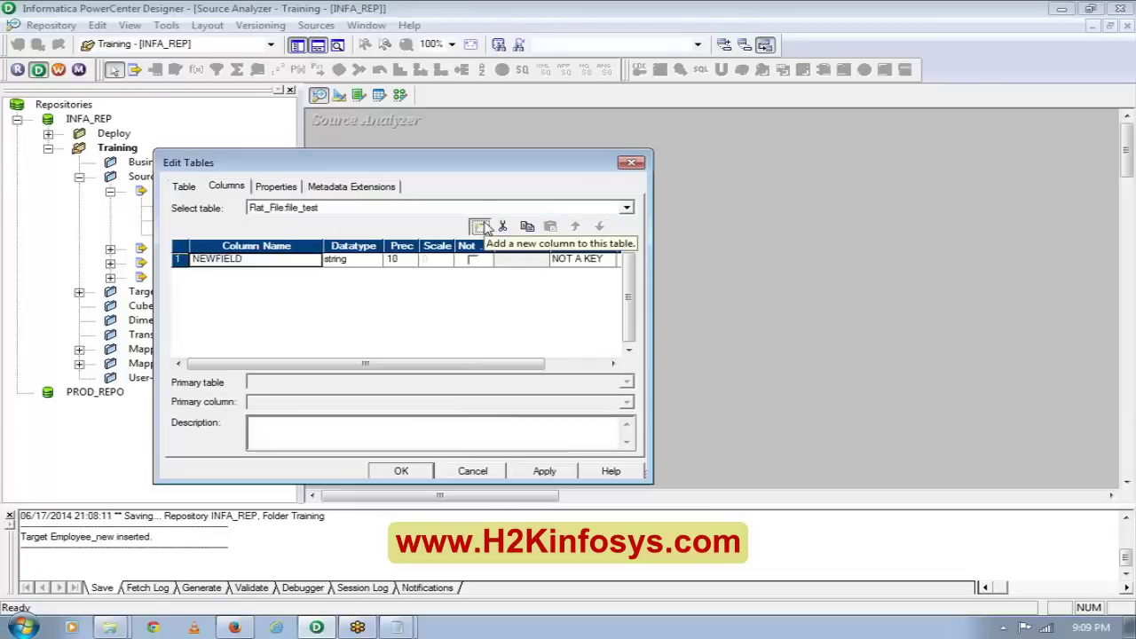
pyautogui.click(480, 227)
pyautogui.click(480, 227)
pyautogui.click(480, 227)
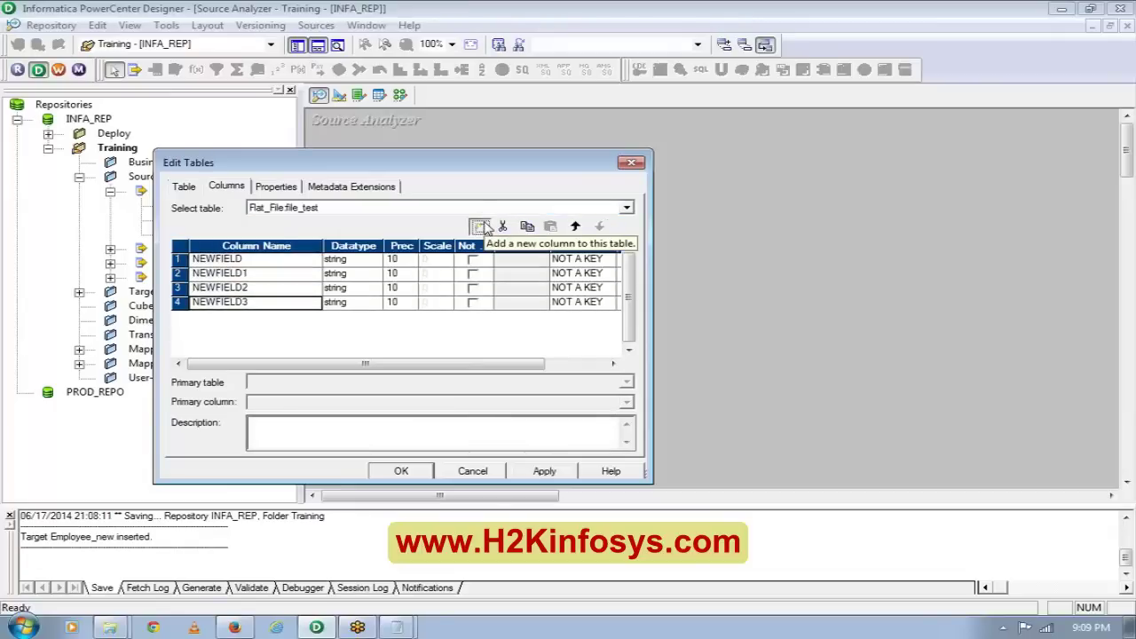
pyautogui.click(480, 226)
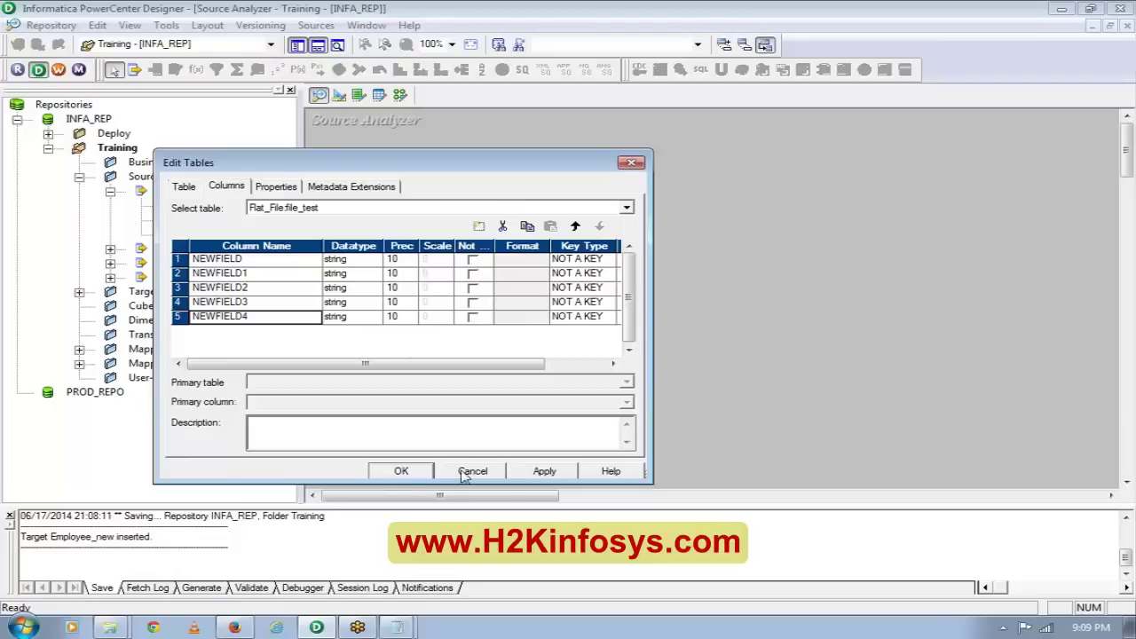
pyautogui.click(529, 476)
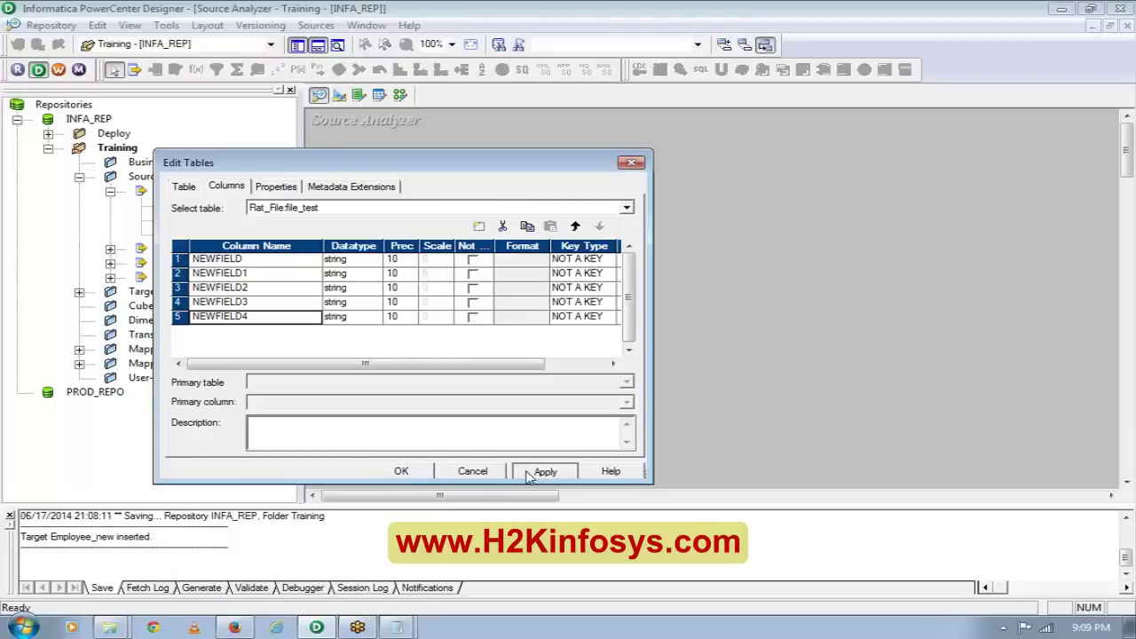
pyautogui.click(427, 474)
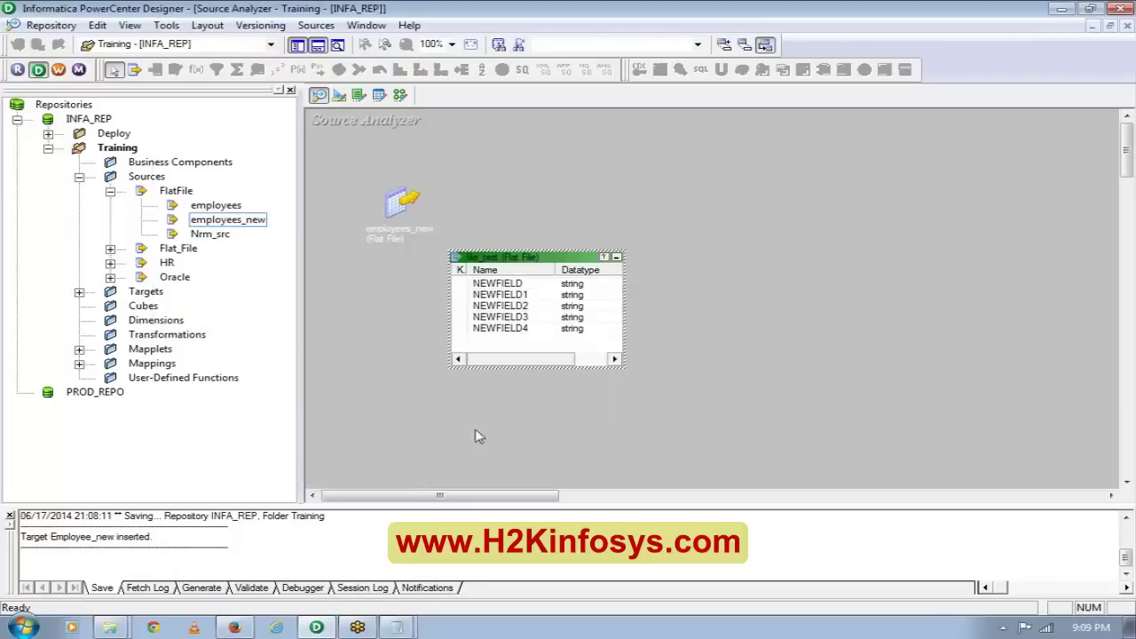
# - Review the Employee_new target in the Target Designer and return to the Source Analyzer
pyautogui.click(560, 398)
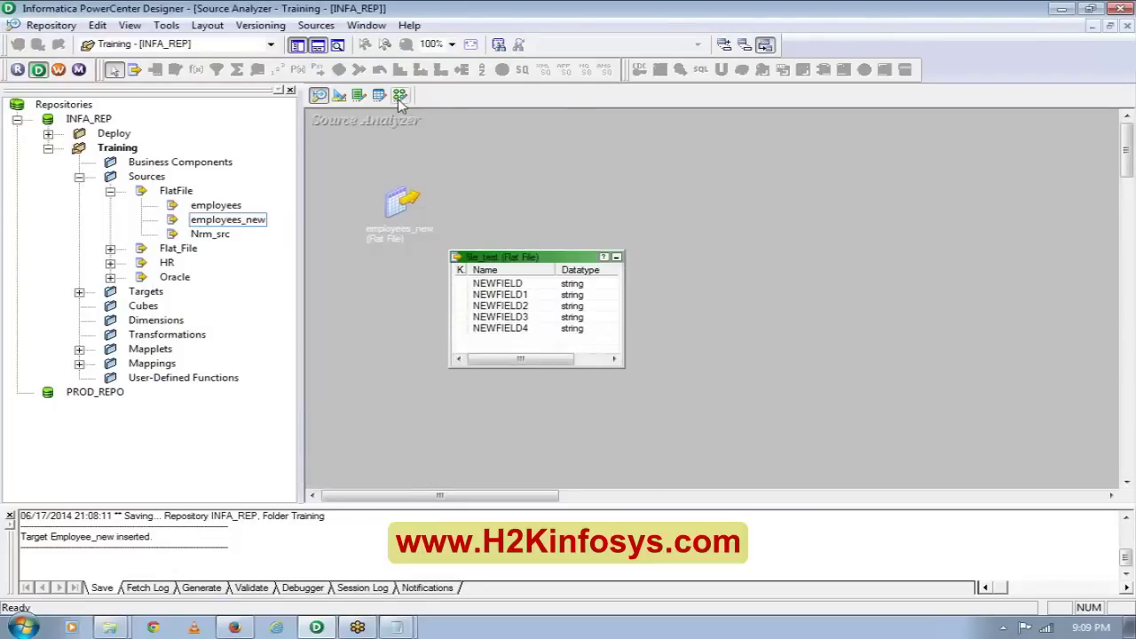
pyautogui.click(340, 95)
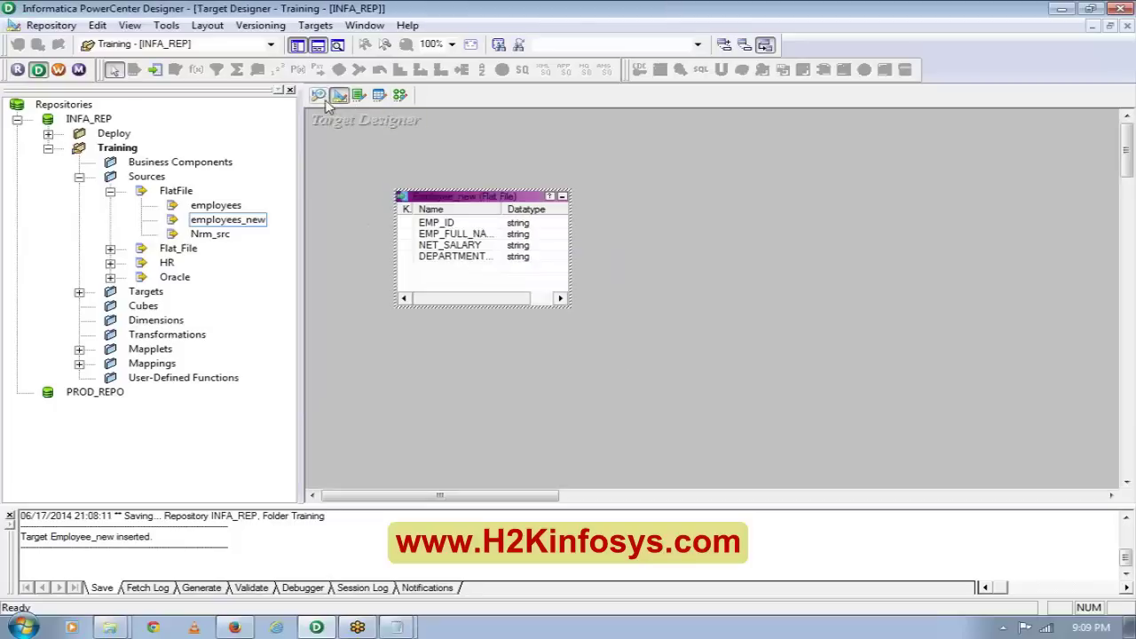
pyautogui.click(319, 96)
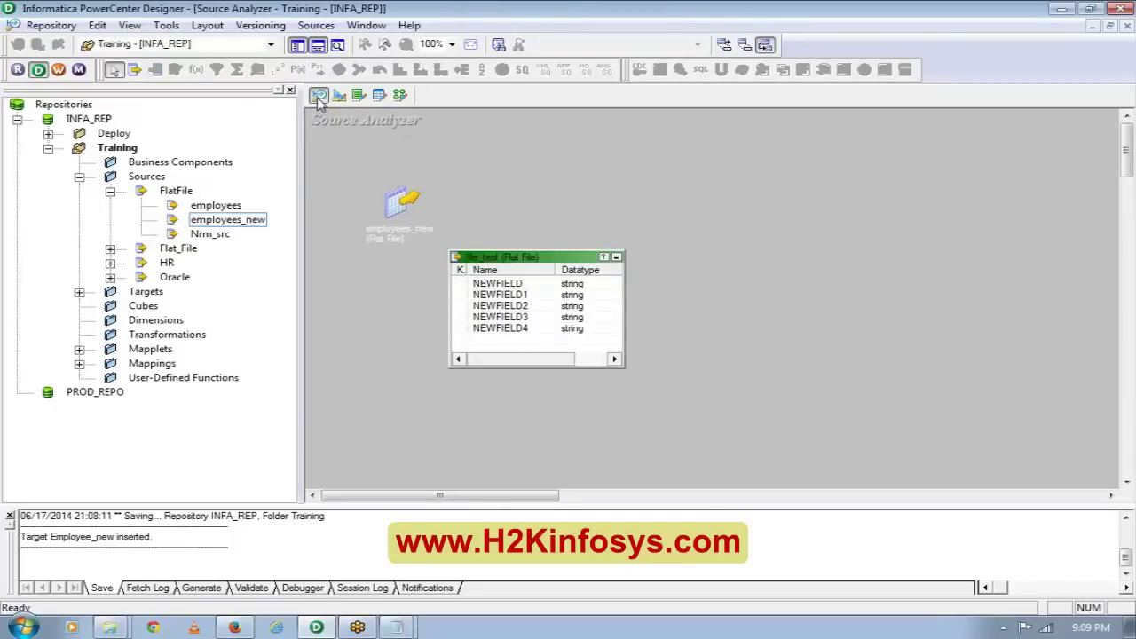